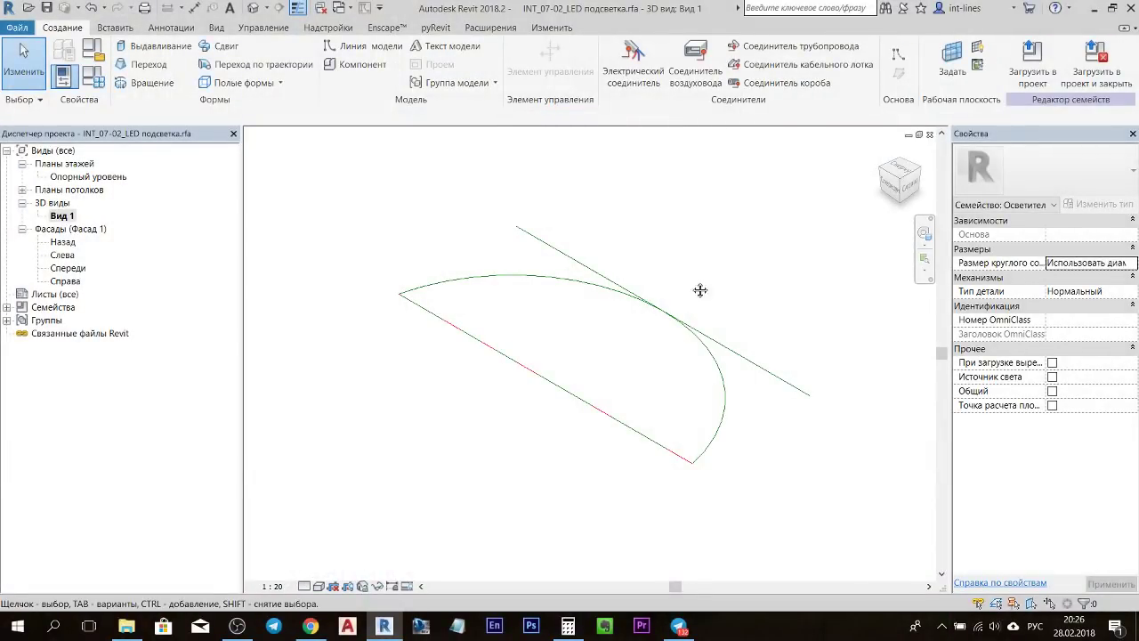
- Open the LED strip family's Опорный уровень floor plan and recentre the arc sketch
middle_click_drag(701, 290, 623, 255)
double_click(98, 177)
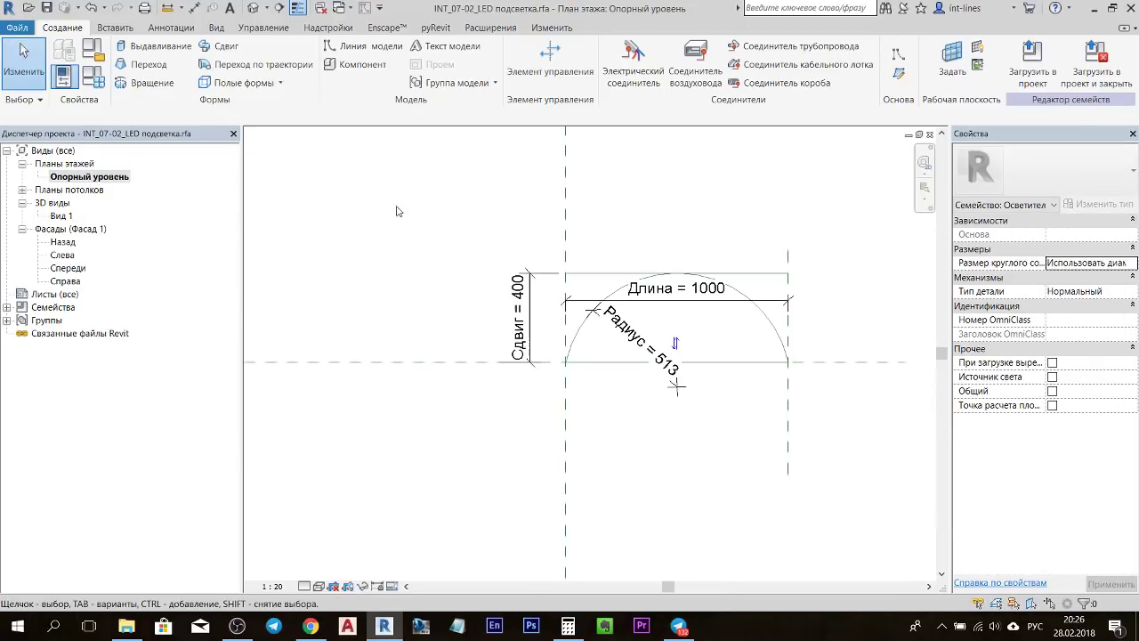
scroll(488, 307, "up", 1)
scroll(498, 356, "down", 2)
mouse_move(546, 432)
middle_mouse_down()
mouse_move(666, 462)
mouse_move(646, 484)
middle_mouse_up()
- Review the Family Types parameters: Length 1000, Offset 400, Radius 513
left_click(92, 77)
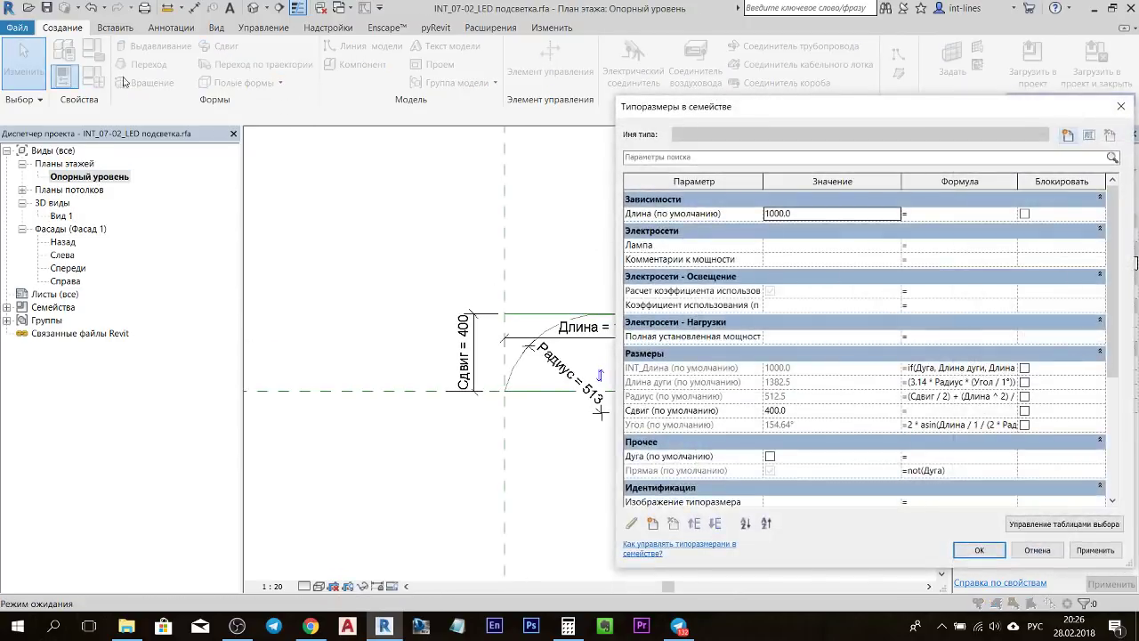
left_click_drag(992, 107, 575, 13)
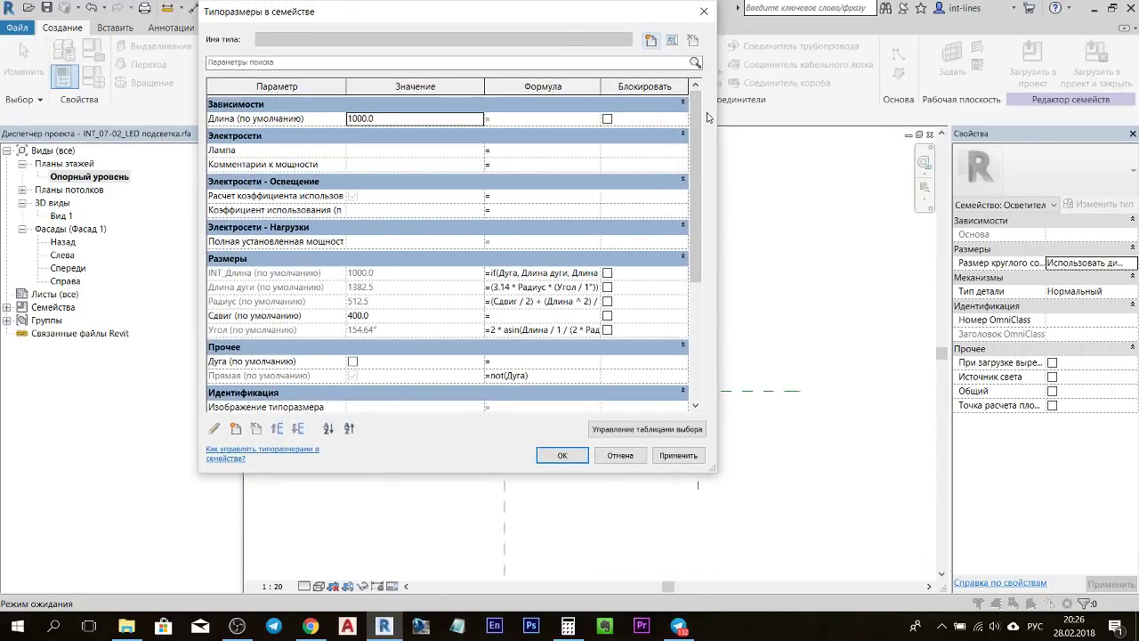
left_click_drag(699, 117, 699, 157)
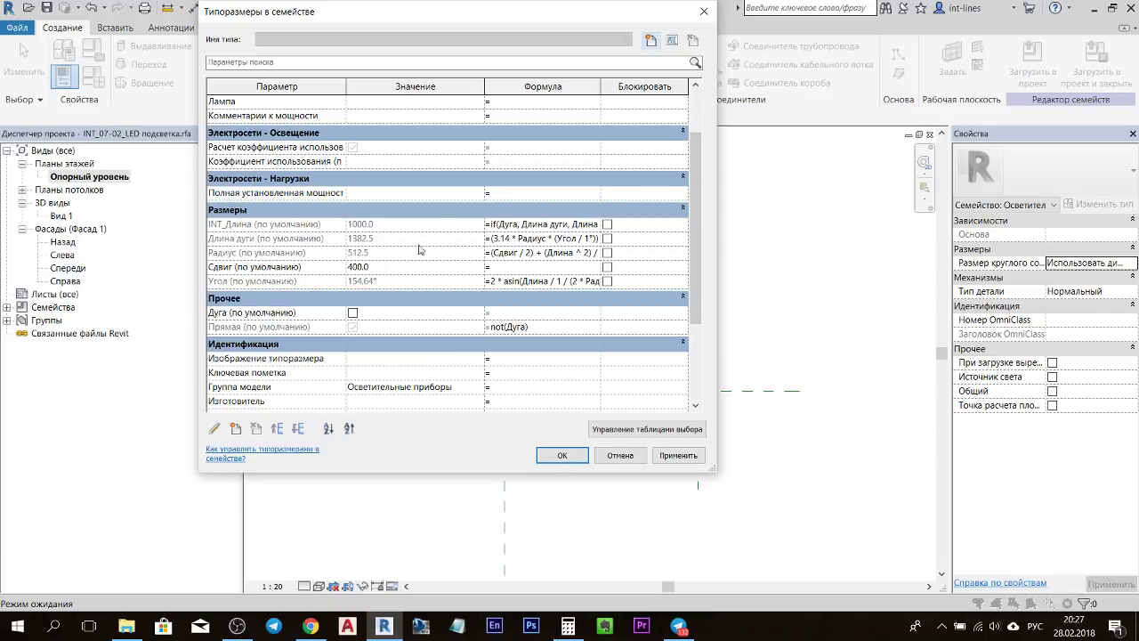
left_click_drag(695, 176, 696, 274)
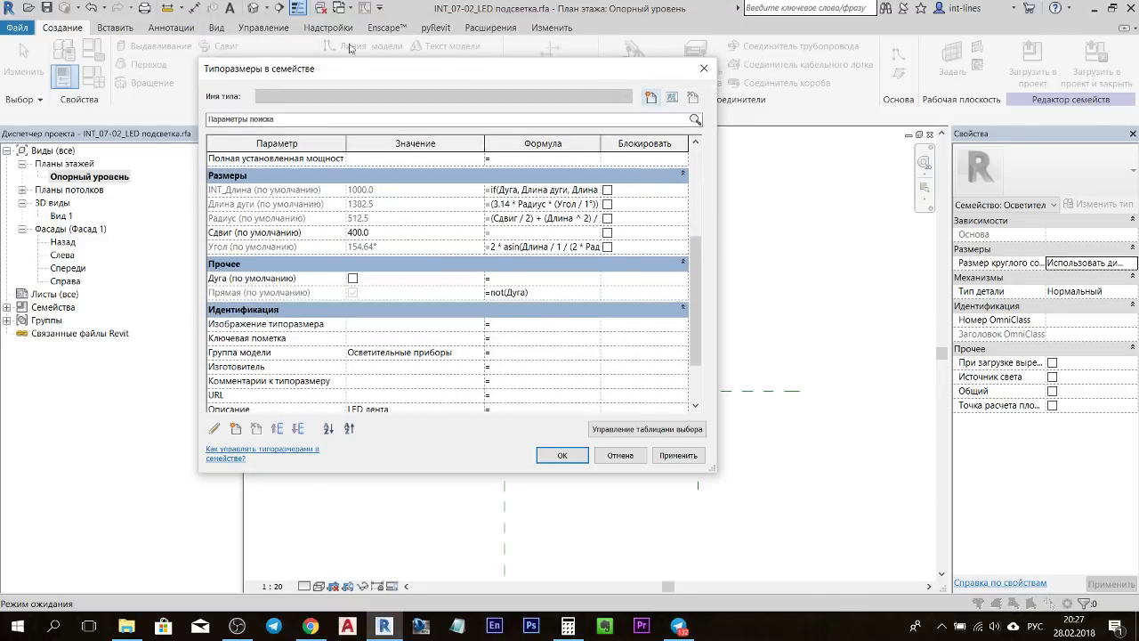
mouse_move(432, 80)
left_mouse_down()
mouse_move(936, 80)
mouse_move(547, 77)
left_mouse_up()
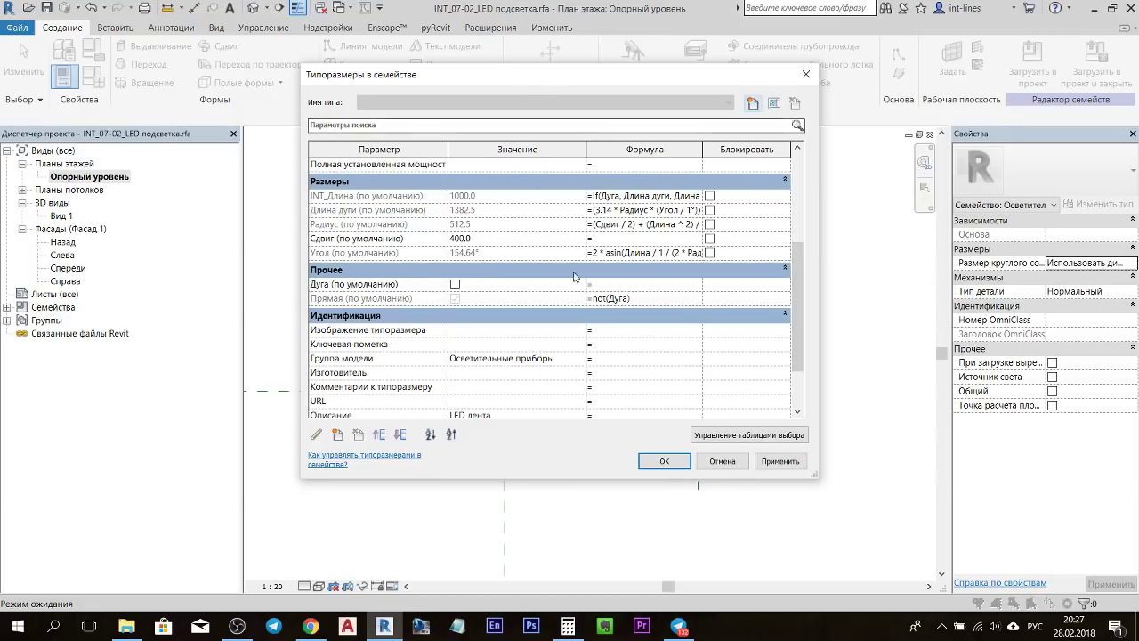
left_click_drag(795, 264, 804, 338)
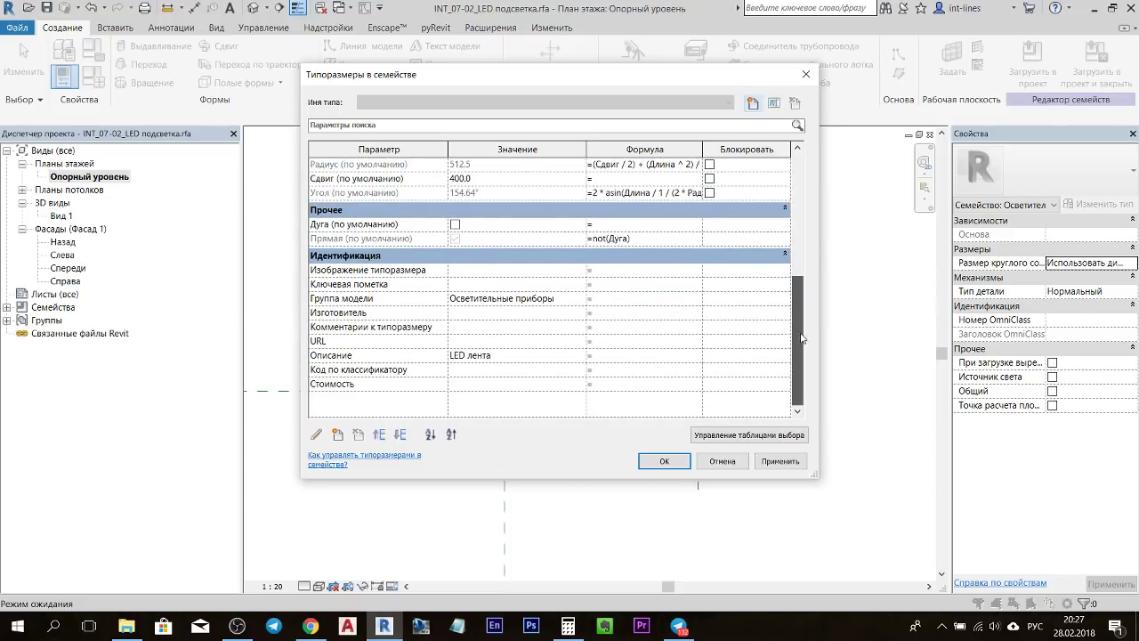
left_click(464, 300)
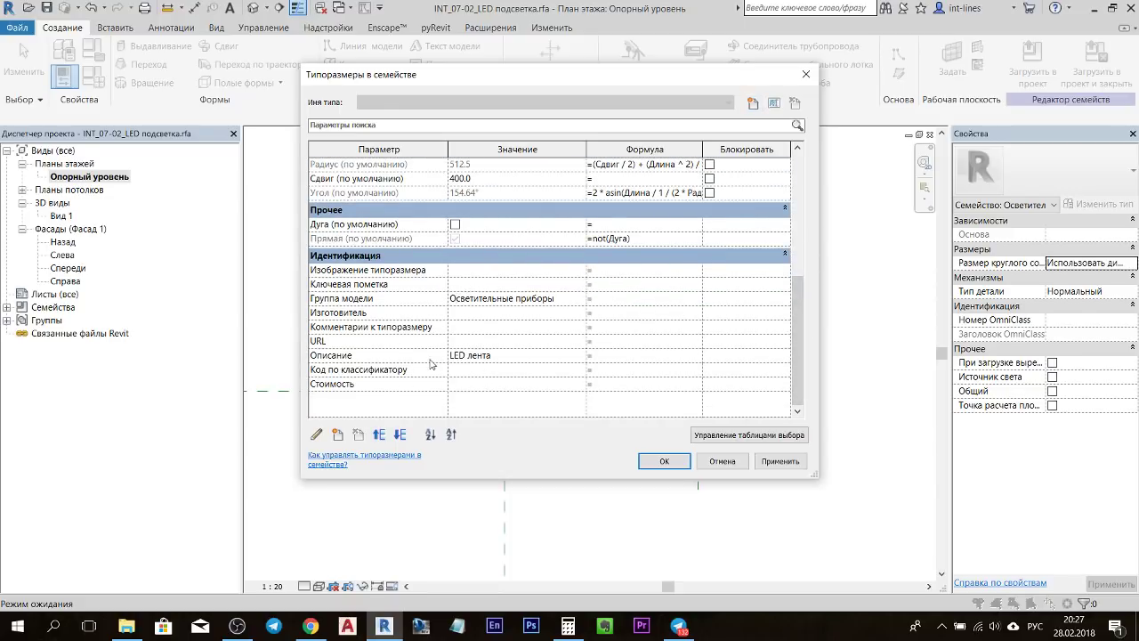
- Load the updated LED strip family into the Д3_16 project, saving and overwriting the existing version
left_click(664, 461)
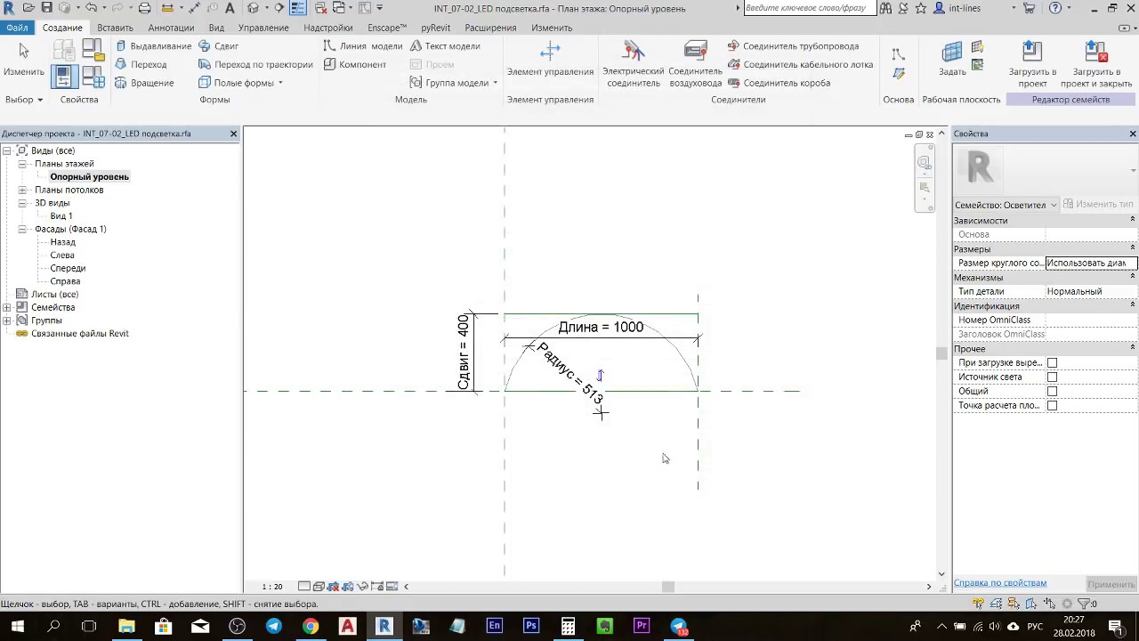
middle_click_drag(795, 300, 738, 305)
left_click(1102, 67)
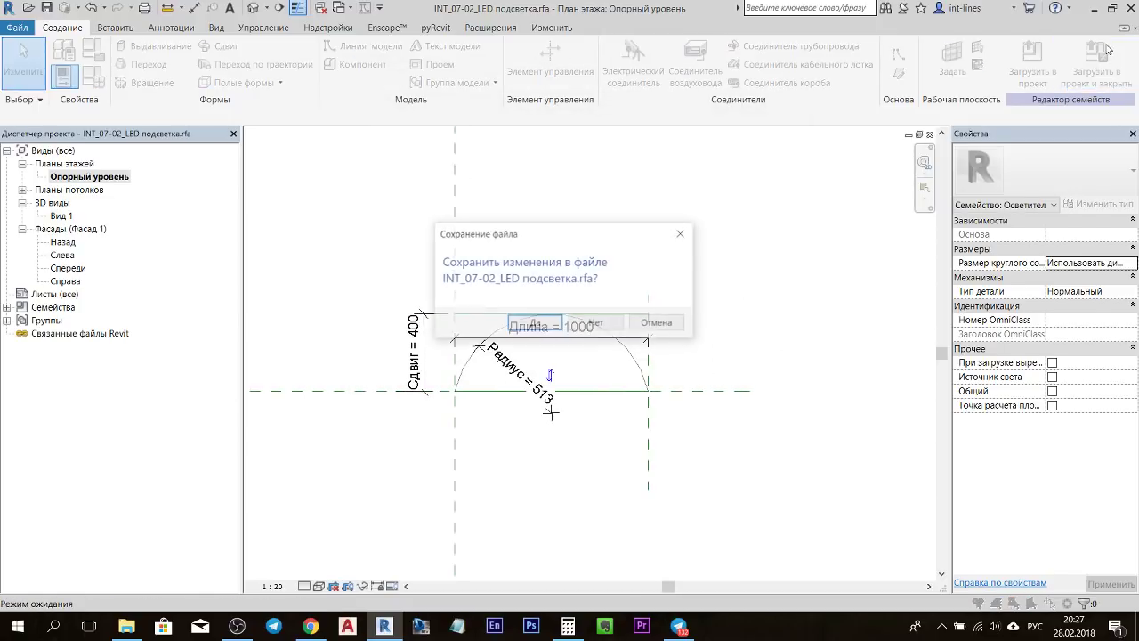
left_click(535, 323)
left_click(557, 322)
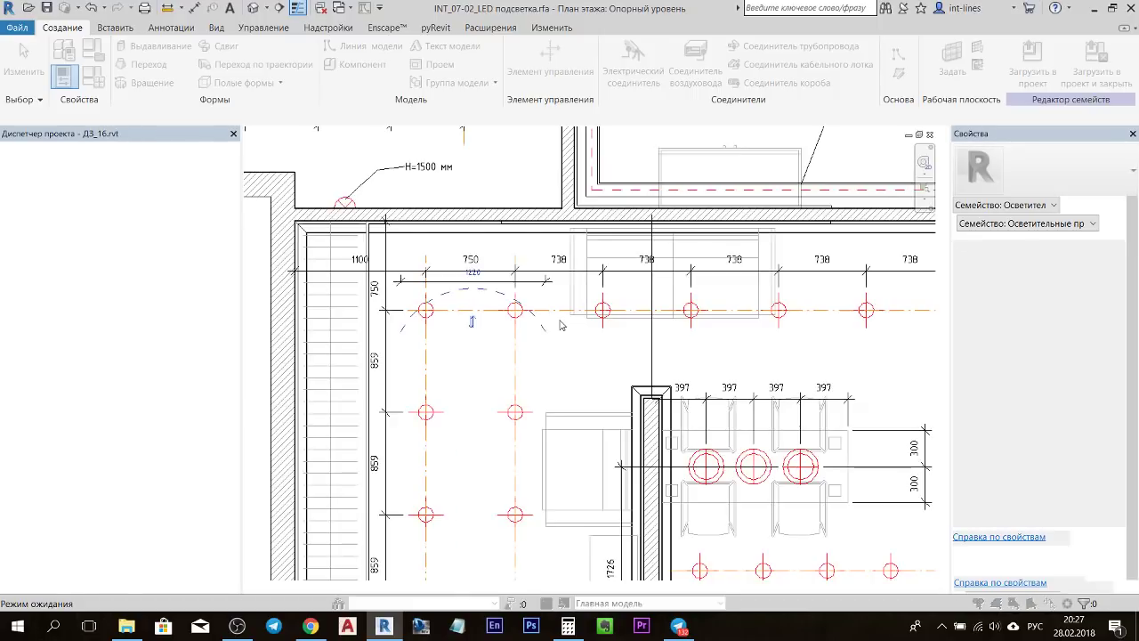
left_click(553, 321)
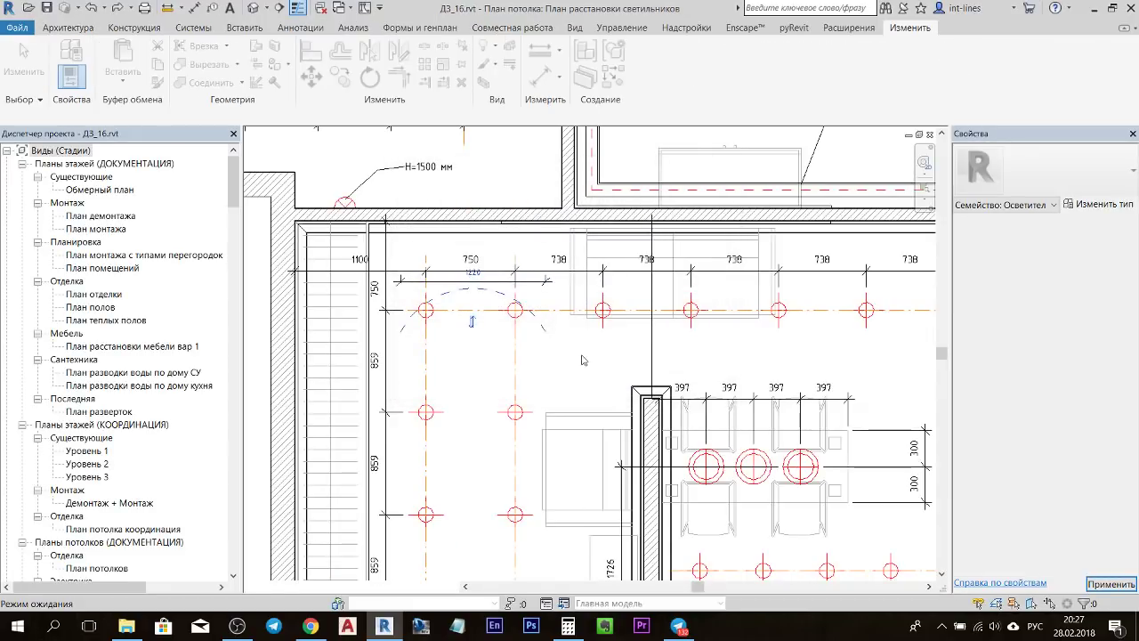
- Draw a second arc LED strip of the same type, 1400 mm long, above the 397 dimensions
middle_click_drag(625, 381, 547, 334)
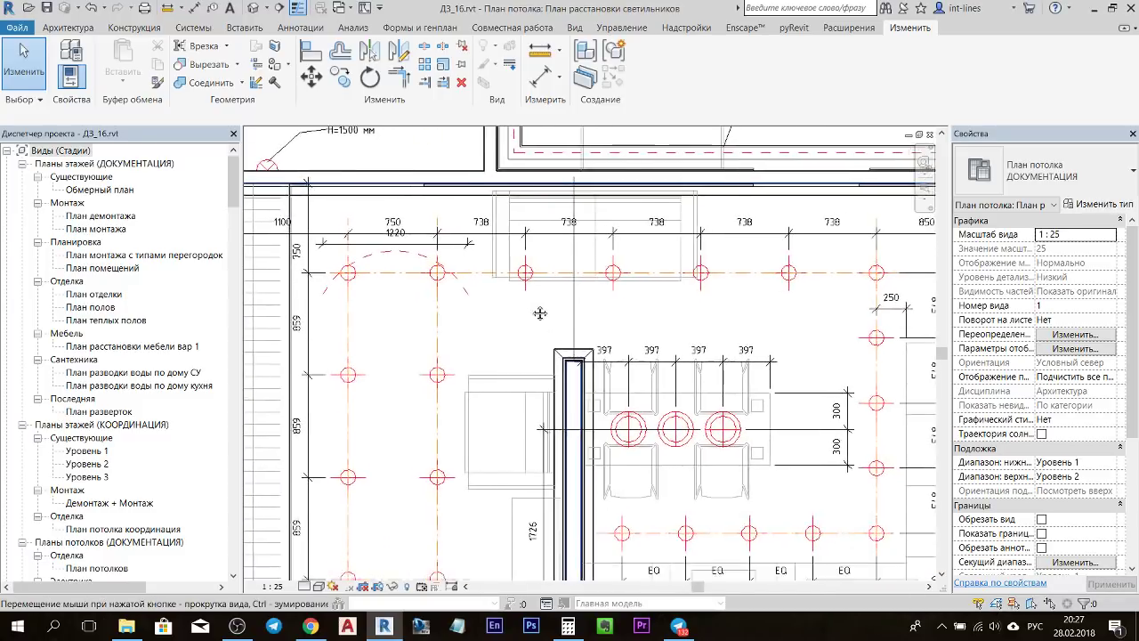
left_click(418, 242)
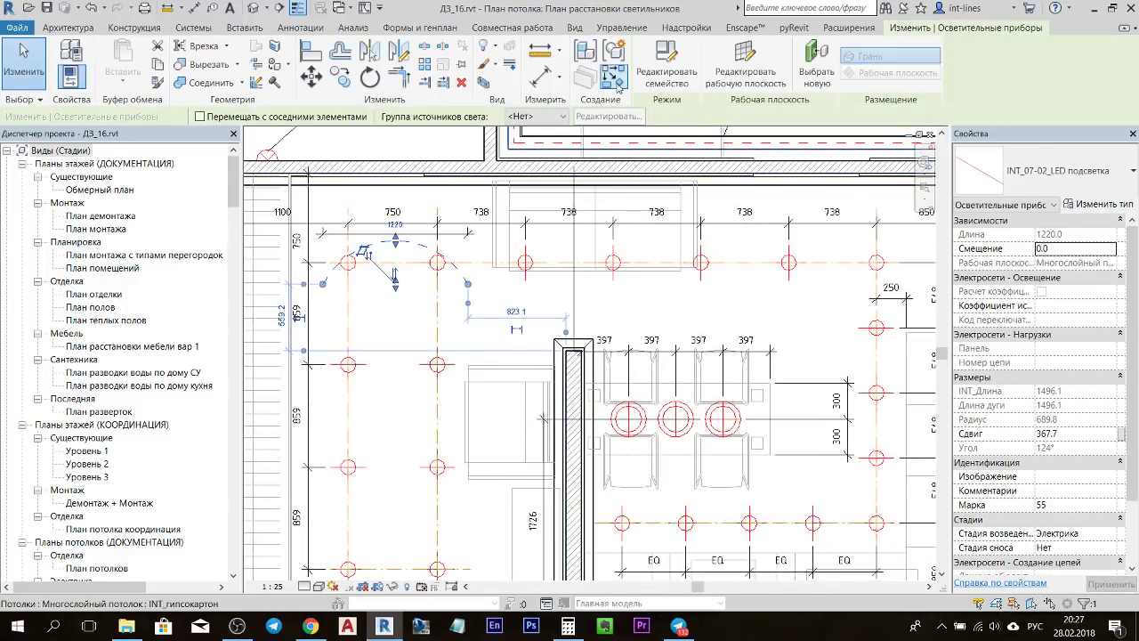
left_click(614, 78)
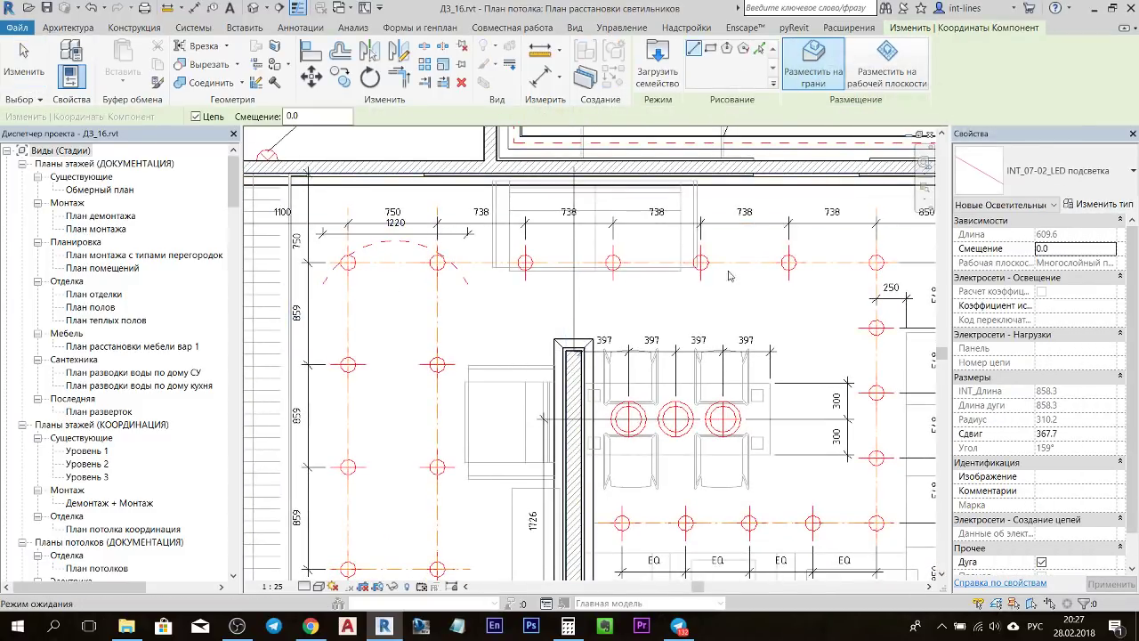
mouse_move(596, 297)
middle_mouse_down()
mouse_move(445, 287)
mouse_move(423, 273)
middle_mouse_up()
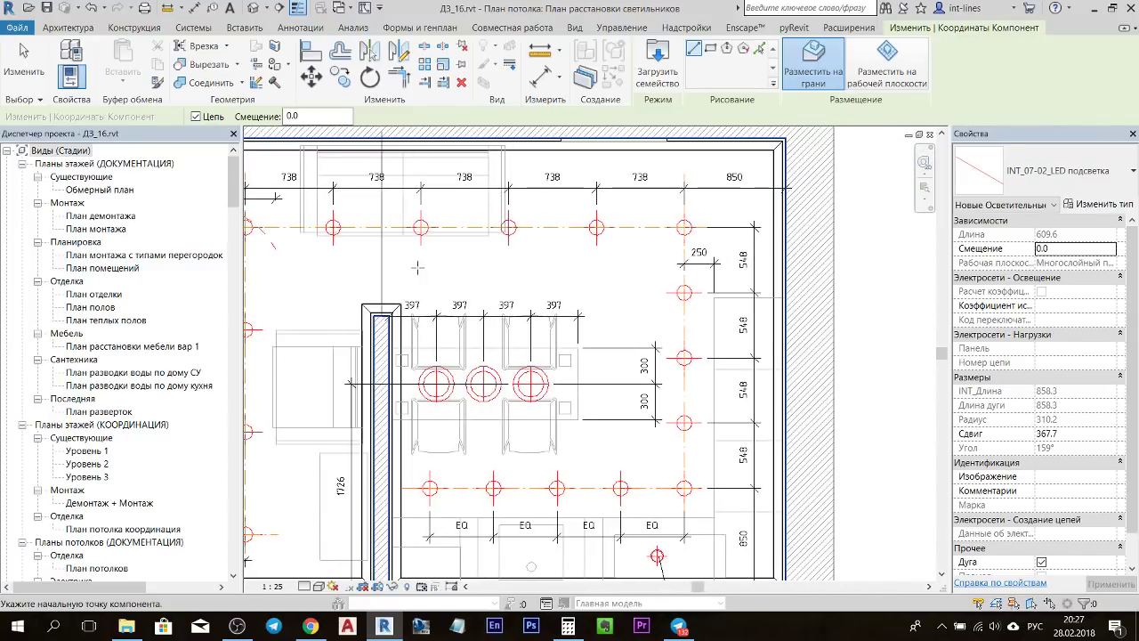
left_click(417, 267)
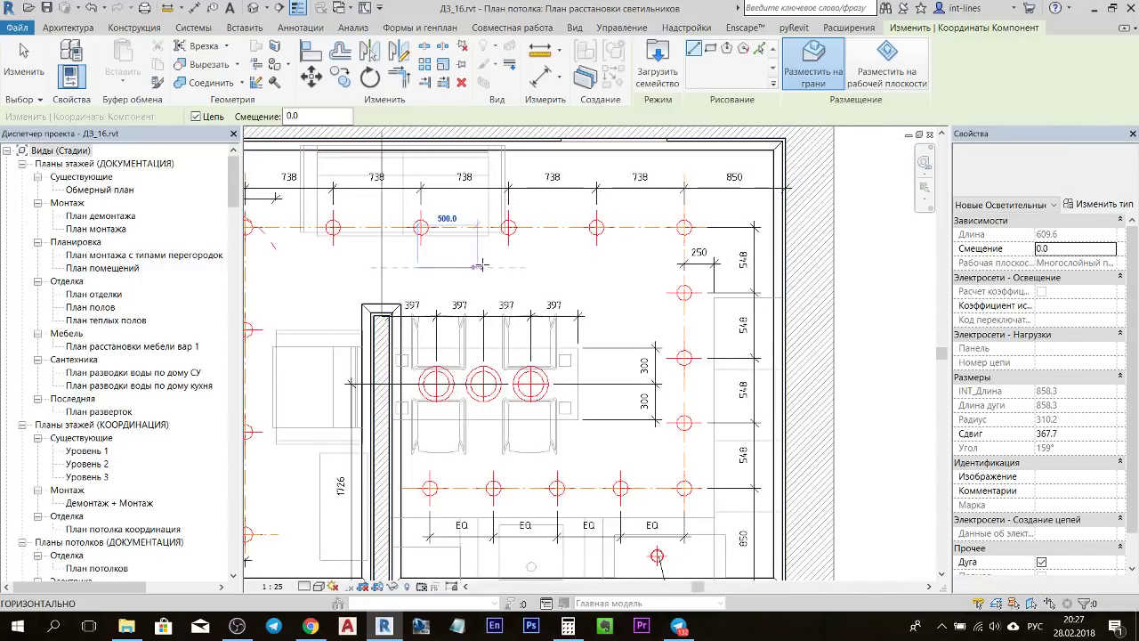
left_click(583, 266)
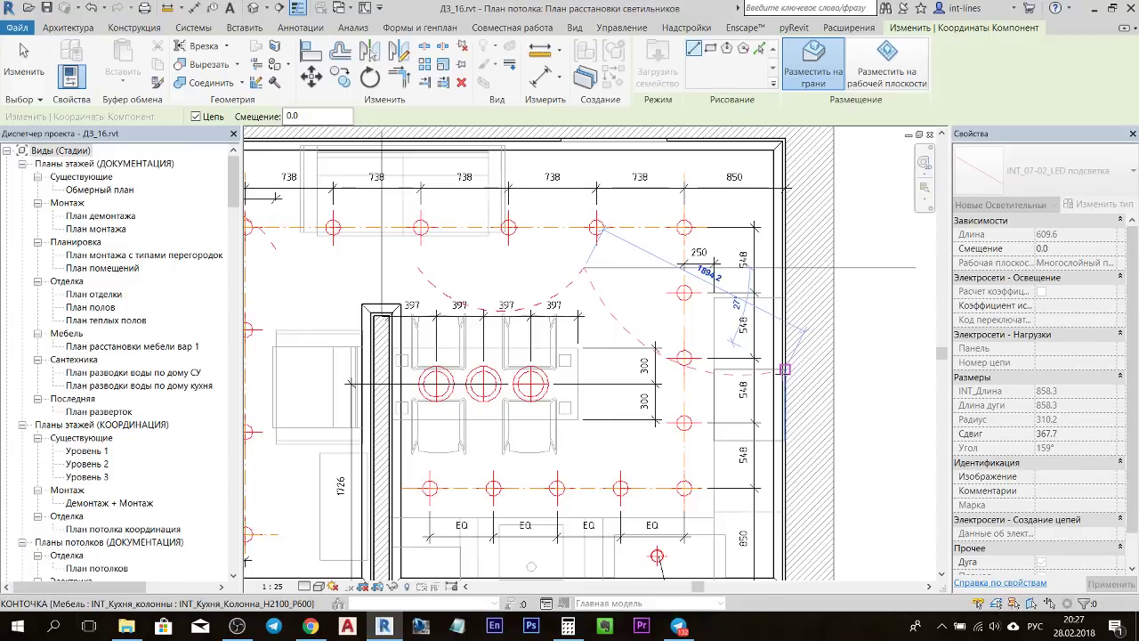
left_click(574, 287)
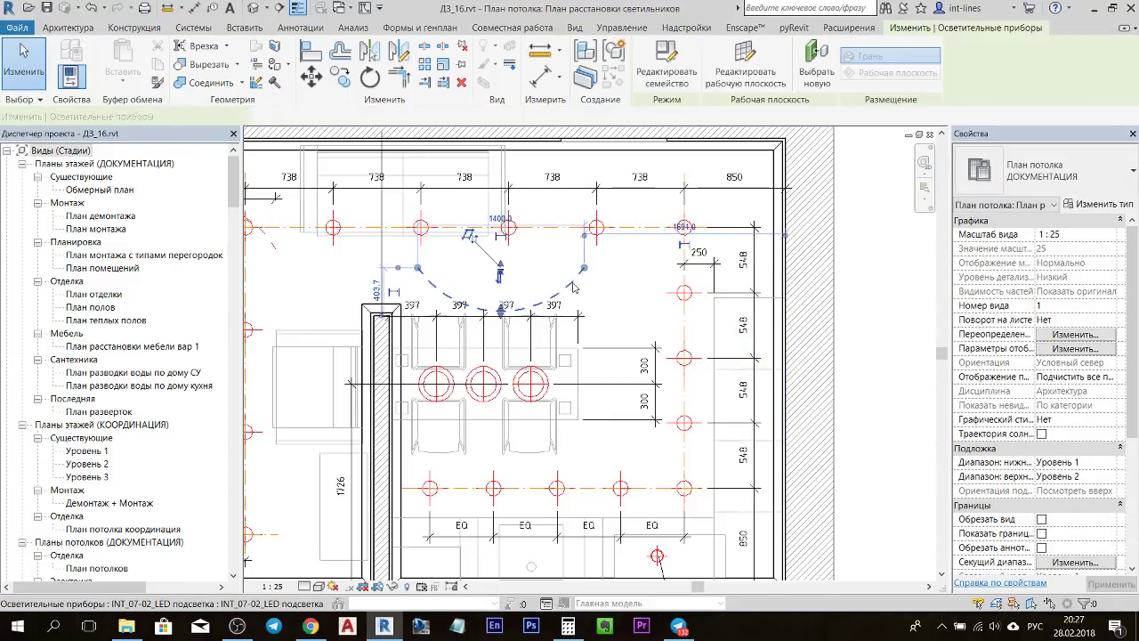
- Set the new strip's Сдвиг to 200 and toggle its Дуга option off and back on
scroll(1123, 374, "down", 2)
type("2")
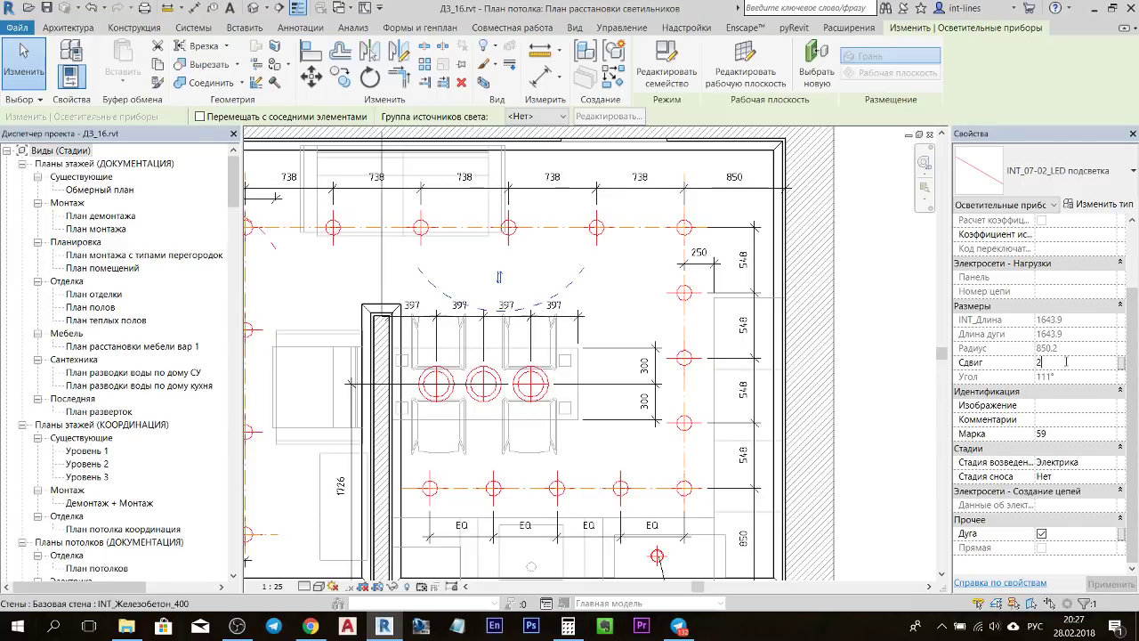
type("00")
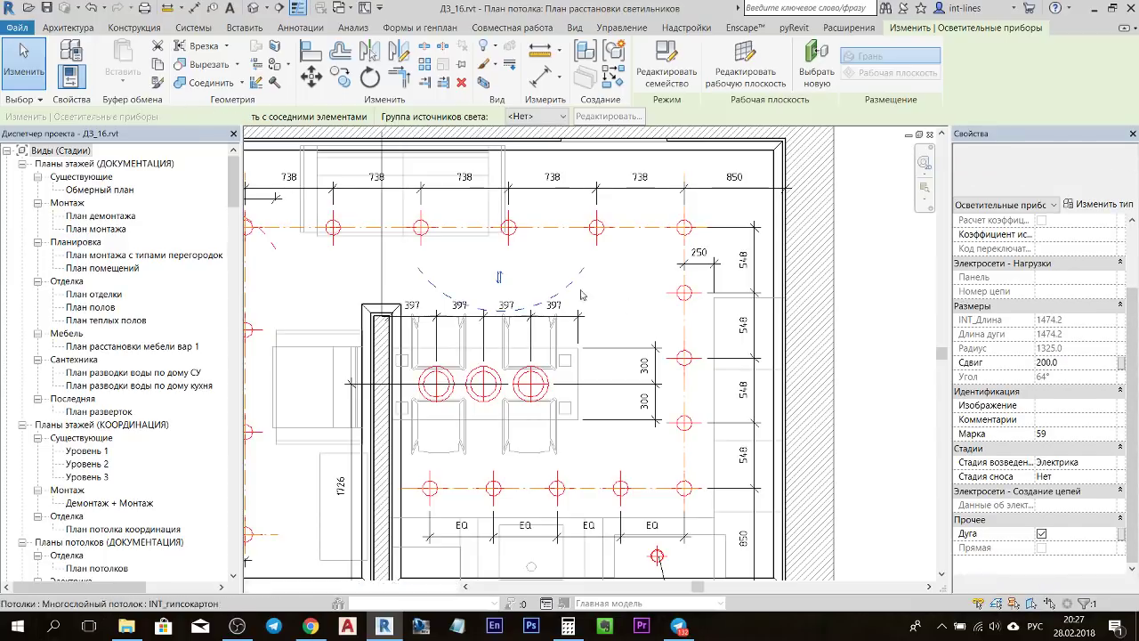
scroll(487, 261, "up", 1)
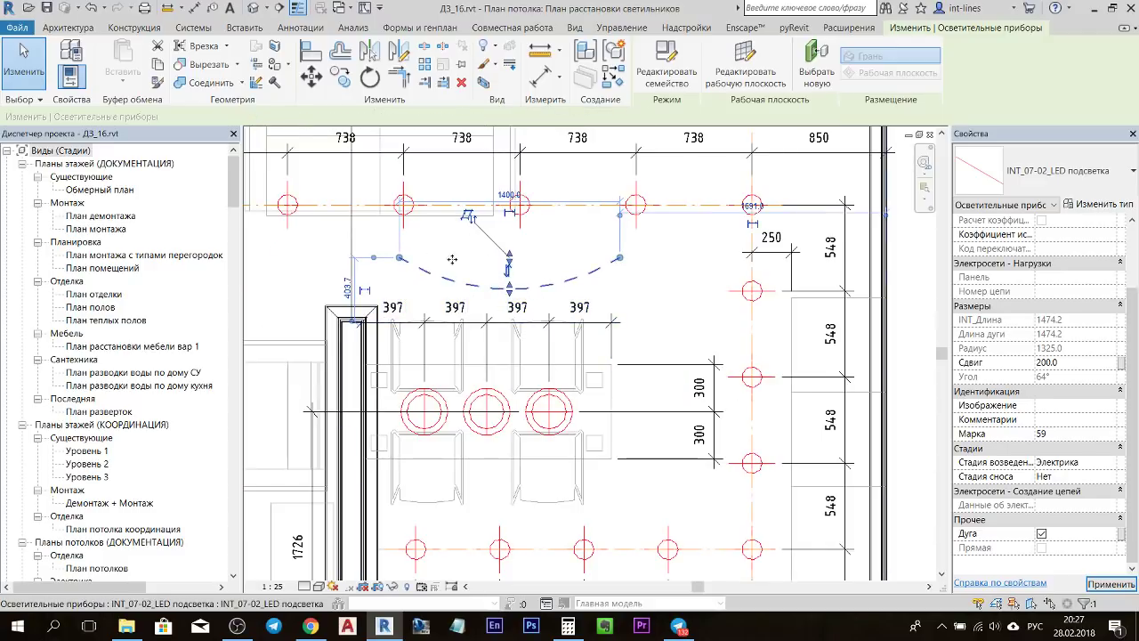
left_click(1044, 533)
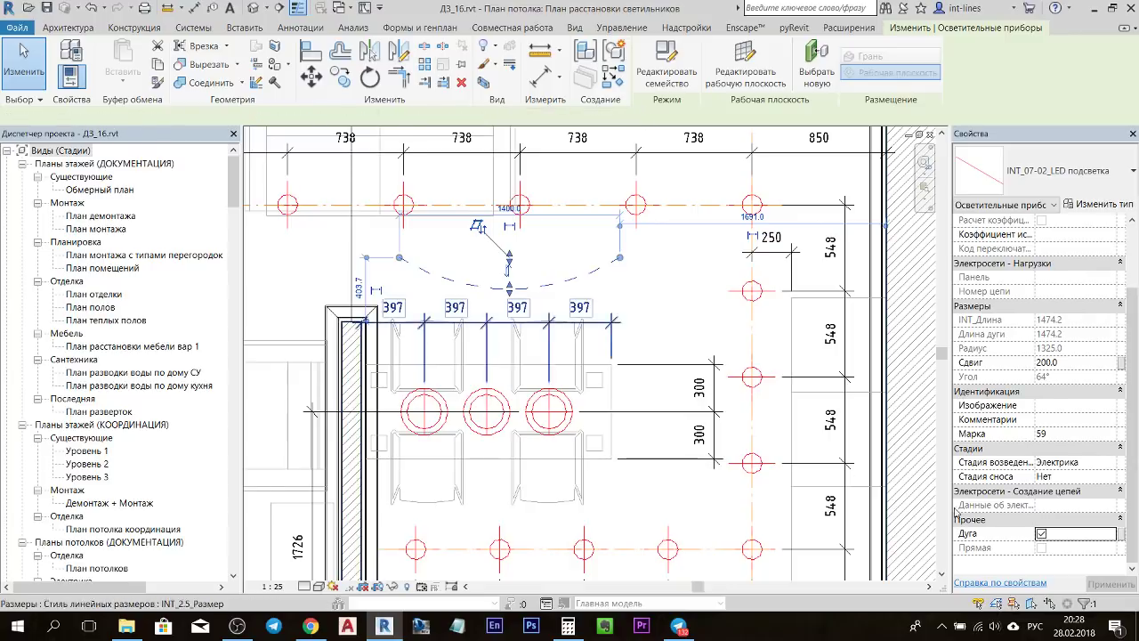
left_click(1040, 533)
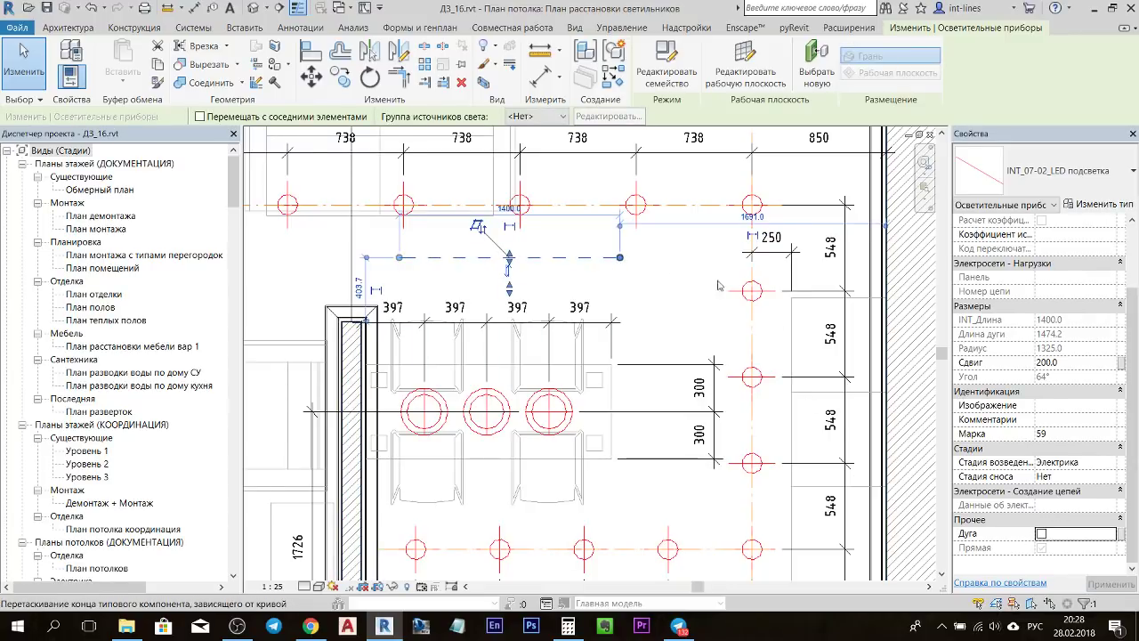
left_click(1041, 533)
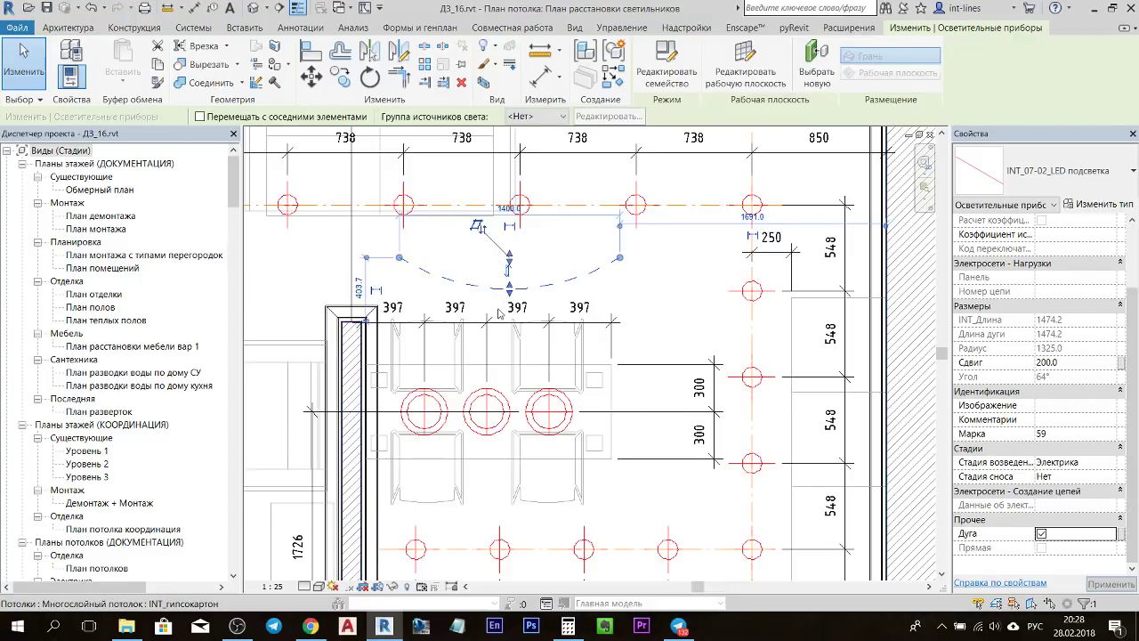
scroll(498, 306, "up", 2)
- Adjust the arc's bulge from its midpoint, then uncheck Дуга to make a straight 1400 strip
left_click_drag(519, 277, 519, 257)
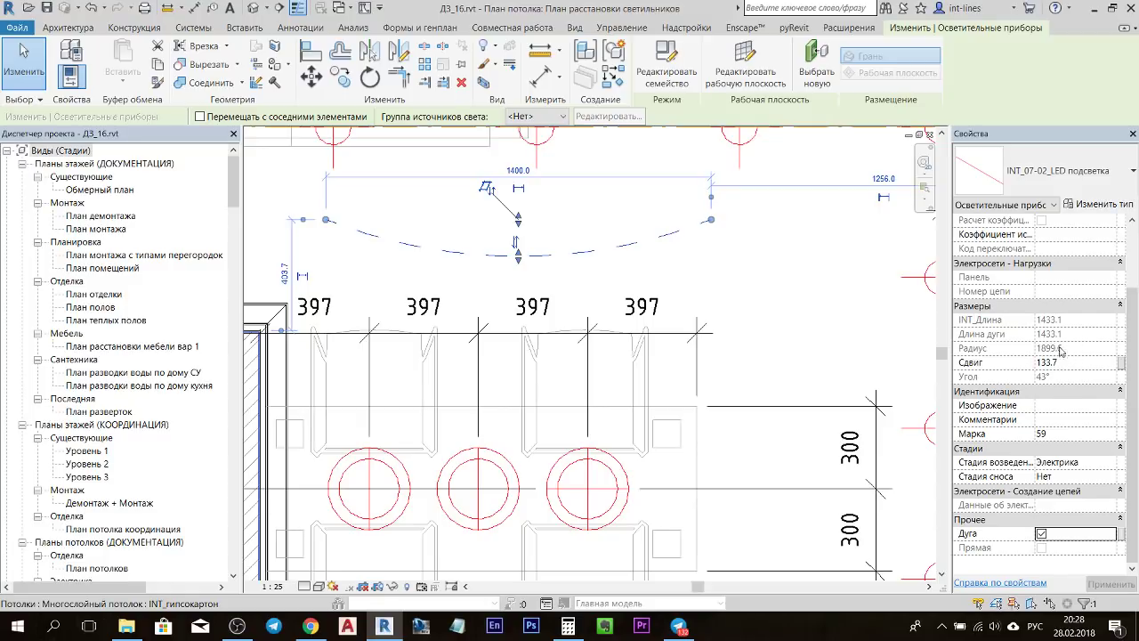
left_click_drag(518, 255, 514, 273)
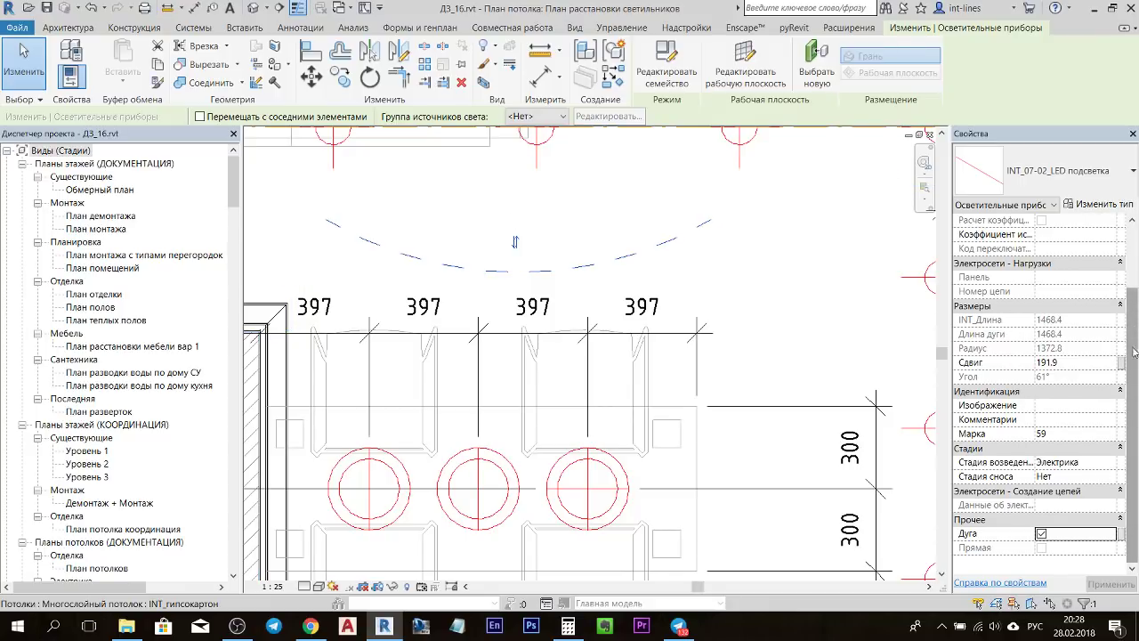
left_click(1041, 534)
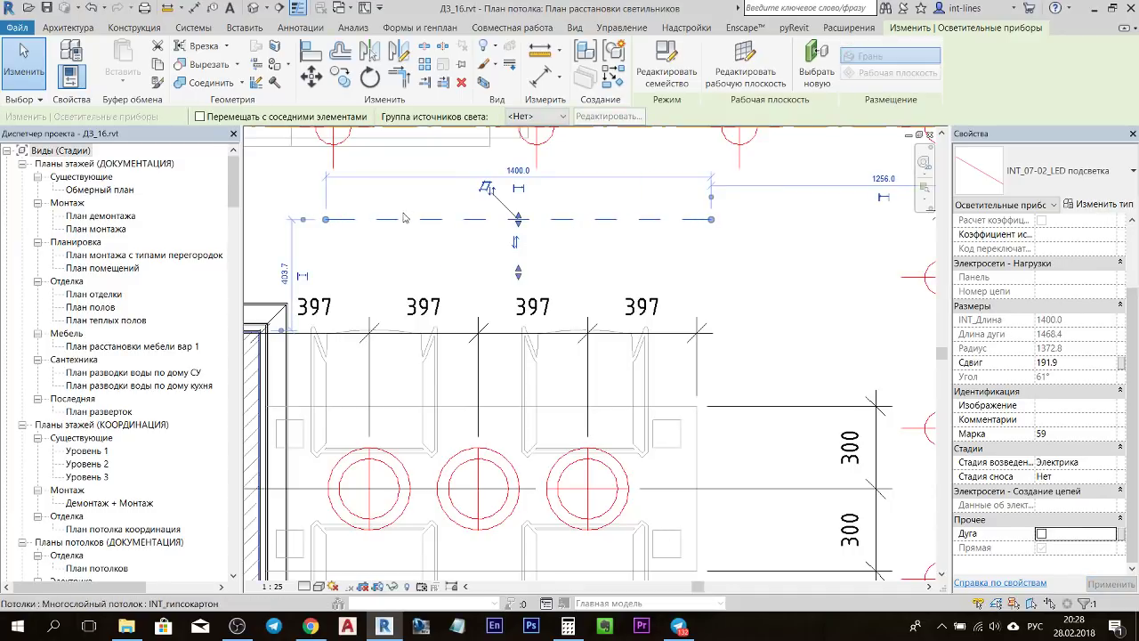
scroll(600, 246, "down", 1)
middle_click_drag(600, 247, 561, 289)
scroll(631, 285, "down", 1)
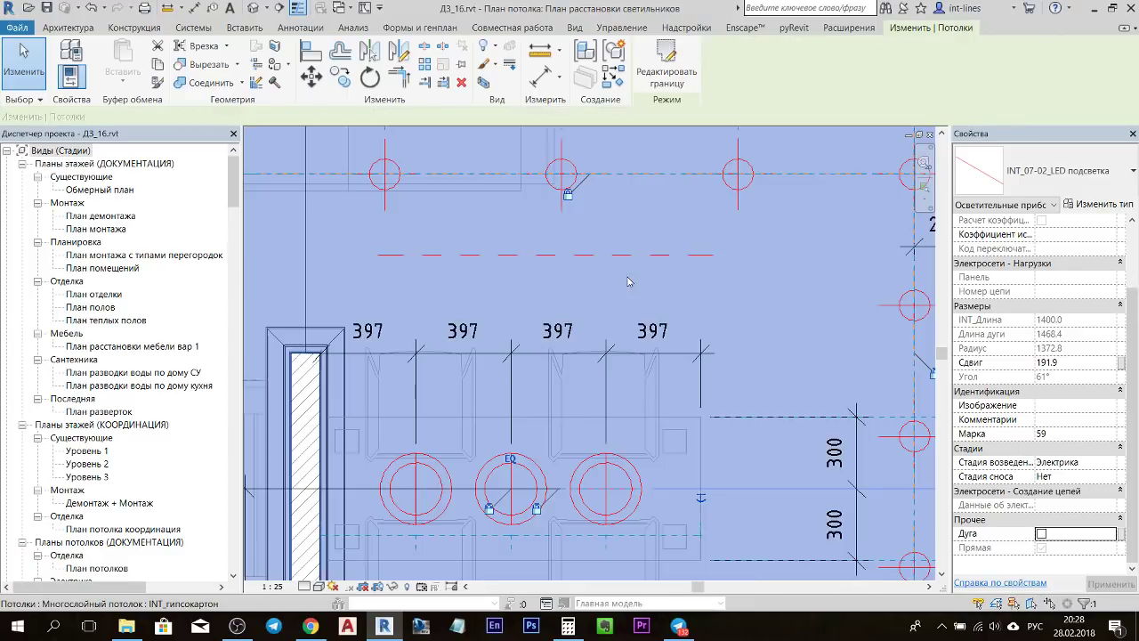
left_click(628, 282)
scroll(629, 282, "down", 1)
- Tag the straight LED strip by category and place the 'LED лента L=1.4м' tag down-right of it
scroll(891, 247, "down", 1)
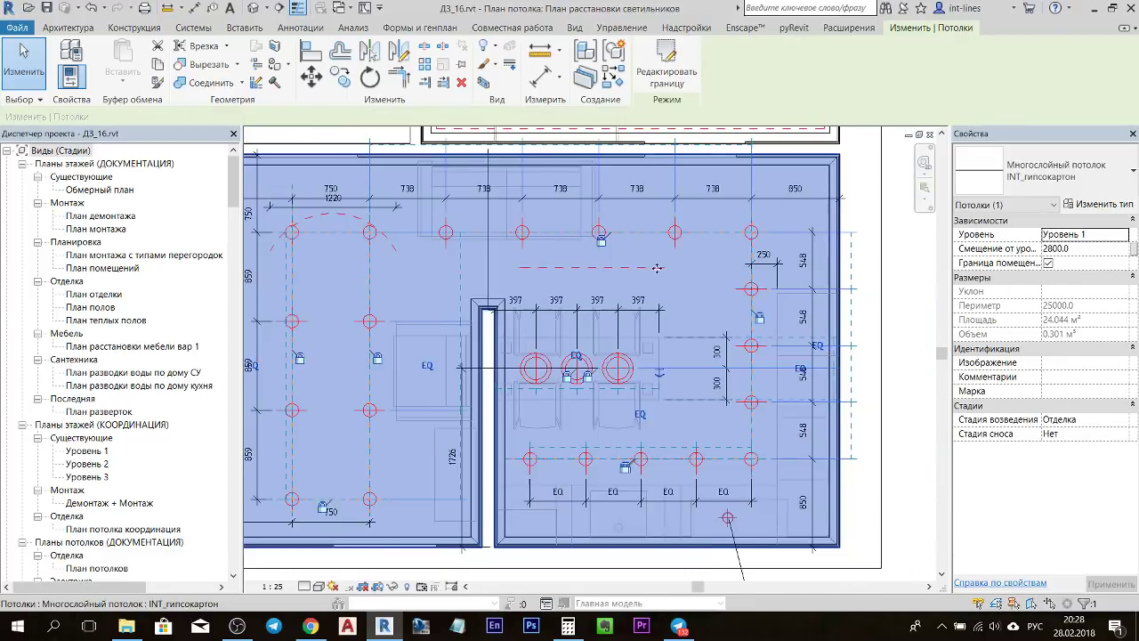
scroll(890, 247, "down", 1)
left_click(890, 247)
scroll(679, 300, "up", 1)
middle_click_drag(679, 300, 648, 309)
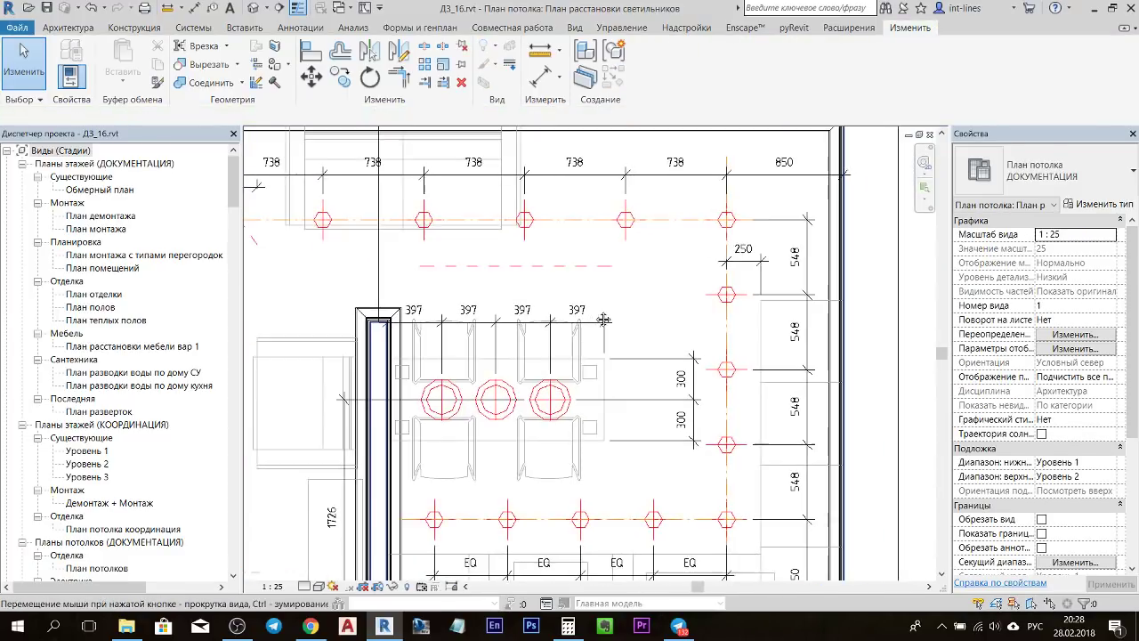
mouse_move(516, 296)
middle_mouse_down()
mouse_move(473, 300)
mouse_move(512, 282)
middle_mouse_up()
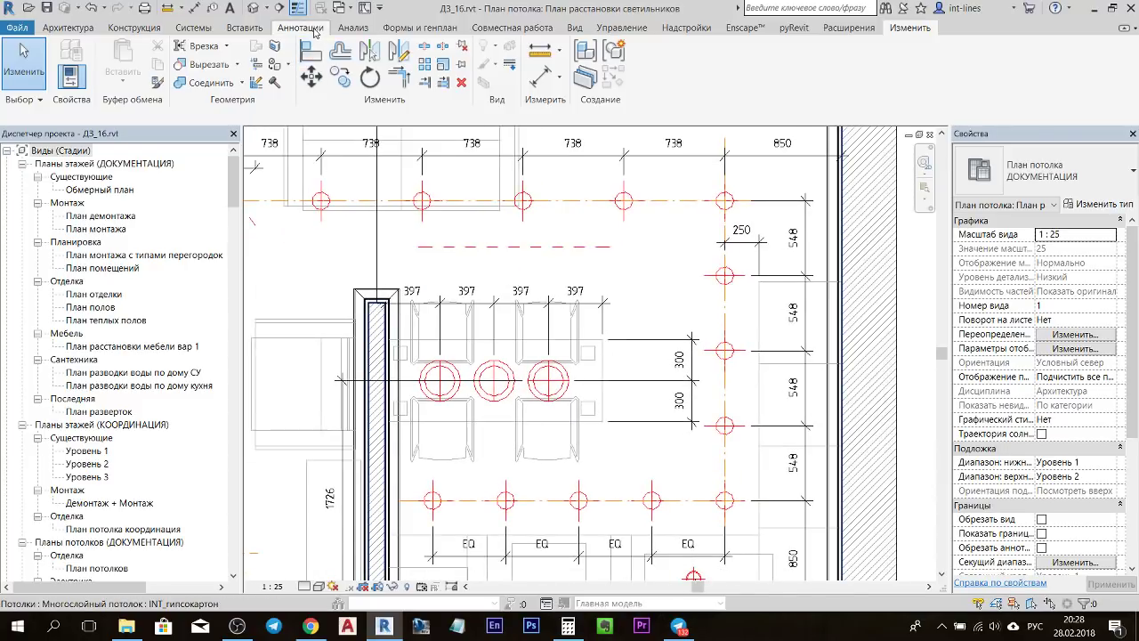
left_click(300, 27)
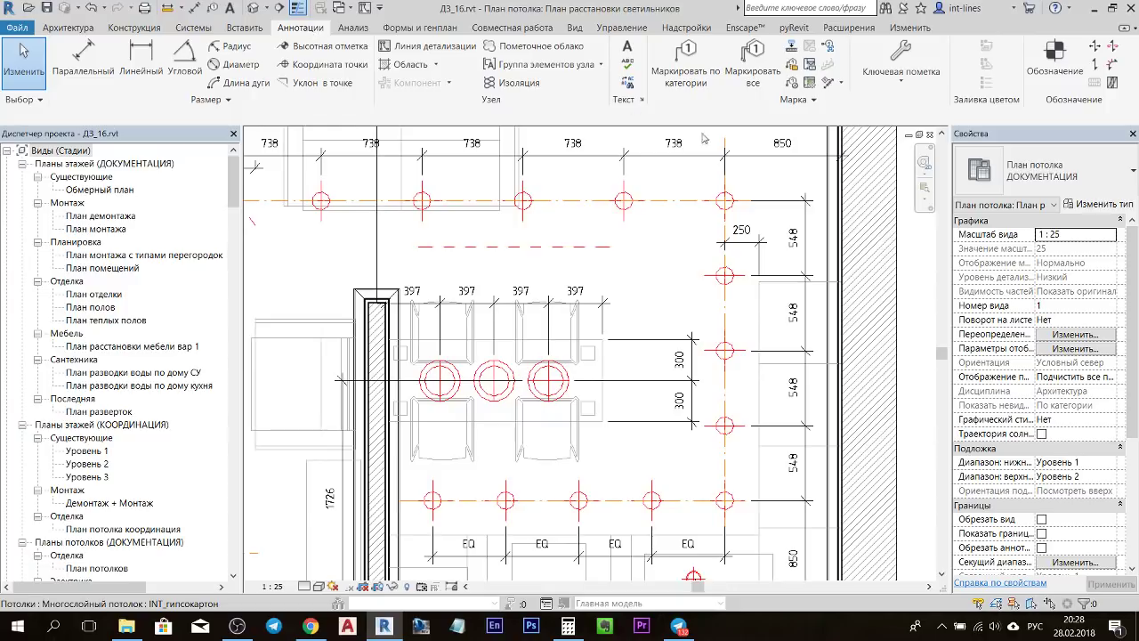
left_click(694, 66)
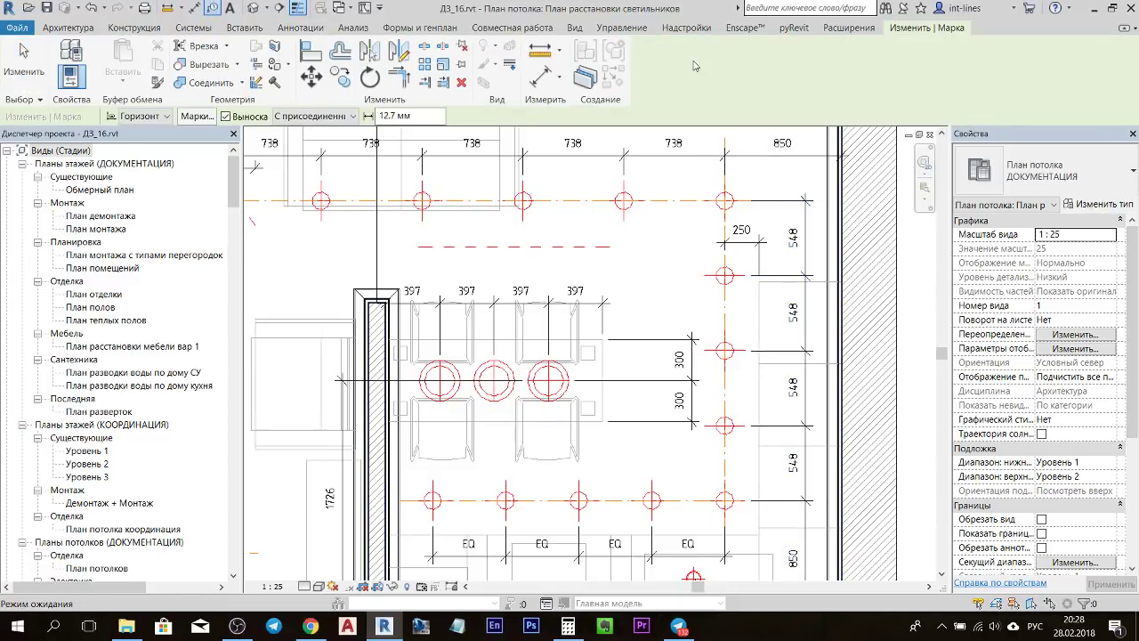
scroll(579, 255, "up", 3)
left_click(587, 254)
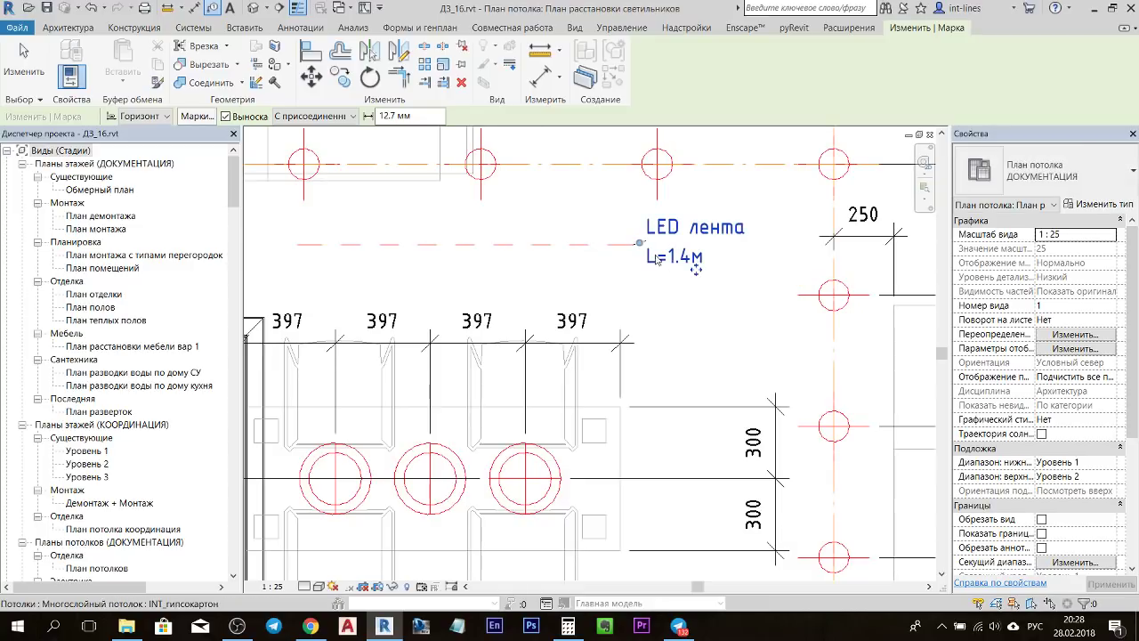
left_click_drag(697, 274, 730, 343)
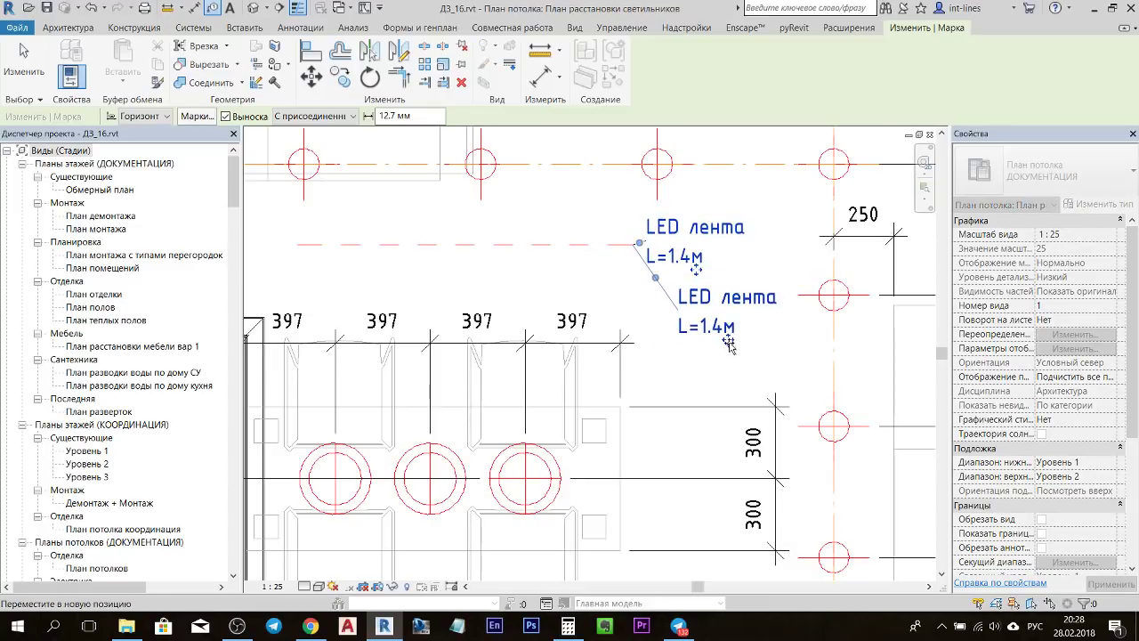
- Open the LED tag text for editing, finish, and select the dashed LED strip
scroll(694, 354, "down", 1)
scroll(664, 311, "down", 1)
scroll(651, 292, "down", 1)
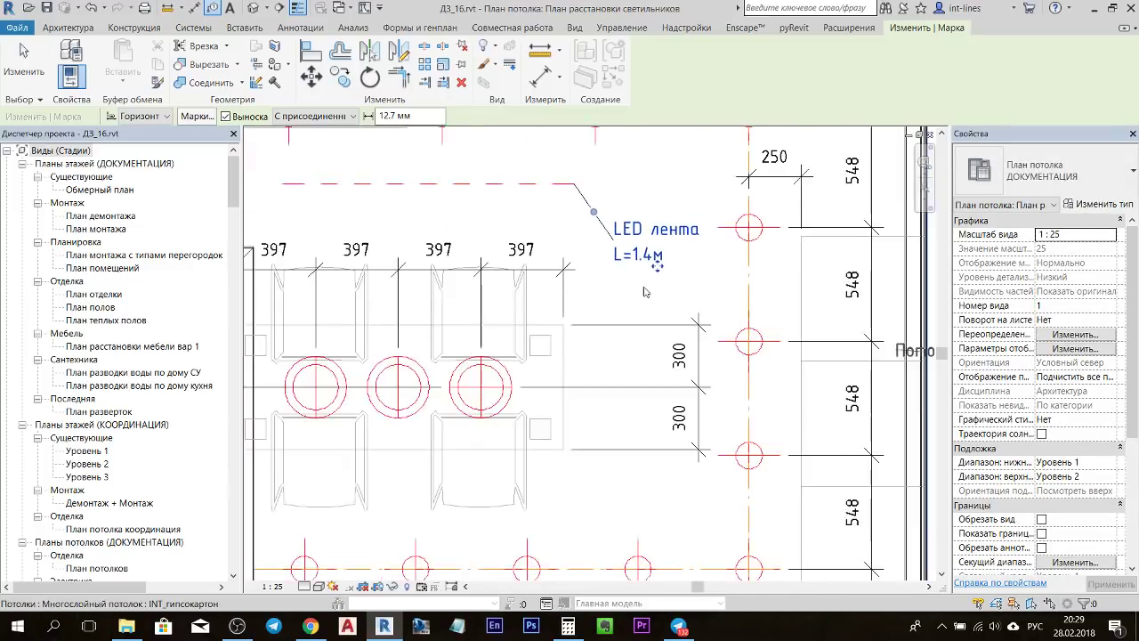
scroll(647, 292, "down", 1)
double_click(631, 264)
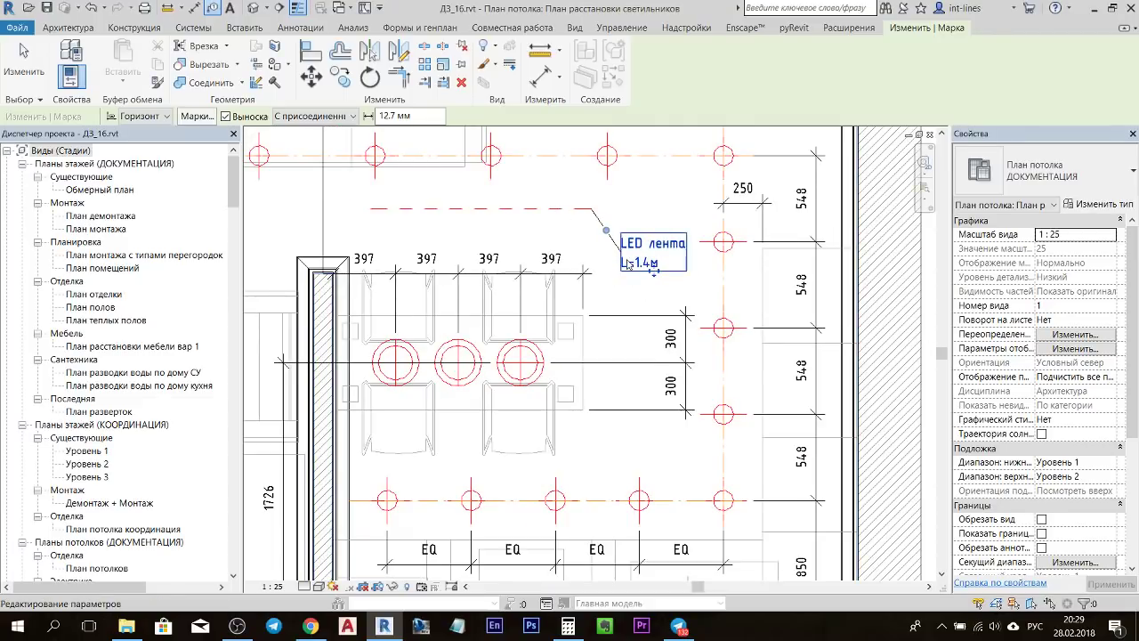
scroll(629, 265, "up", 1)
left_click(623, 287)
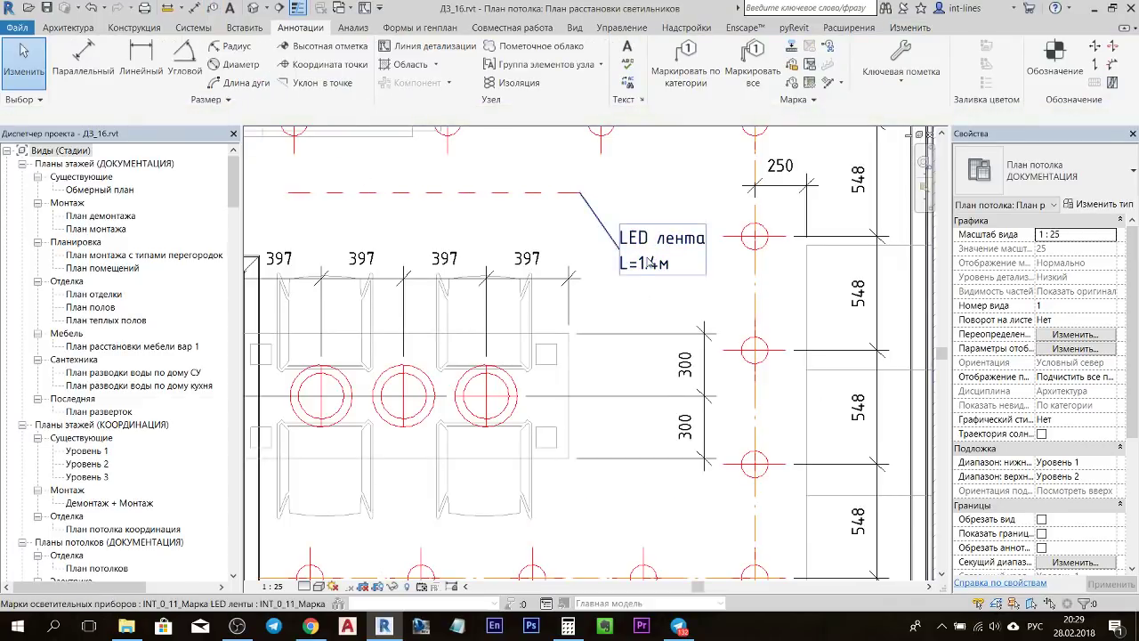
scroll(636, 267, "down", 2)
left_click(558, 212)
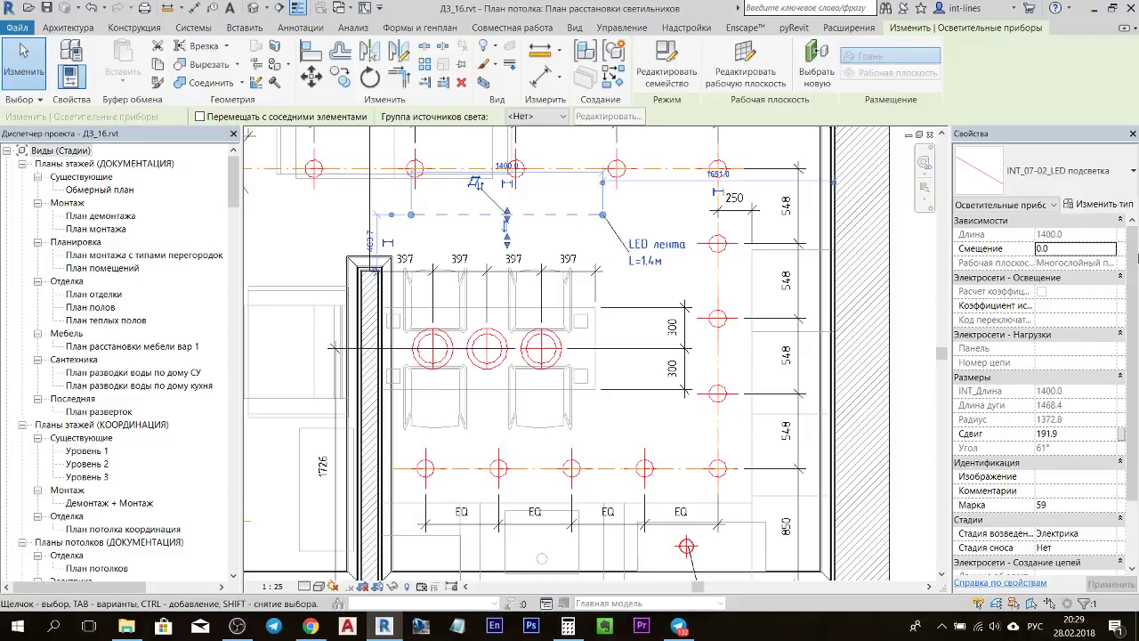
- Turn the LED strip into an arc bowing upward, so its tag reads L=1.5м
scroll(1033, 498, "down", 2)
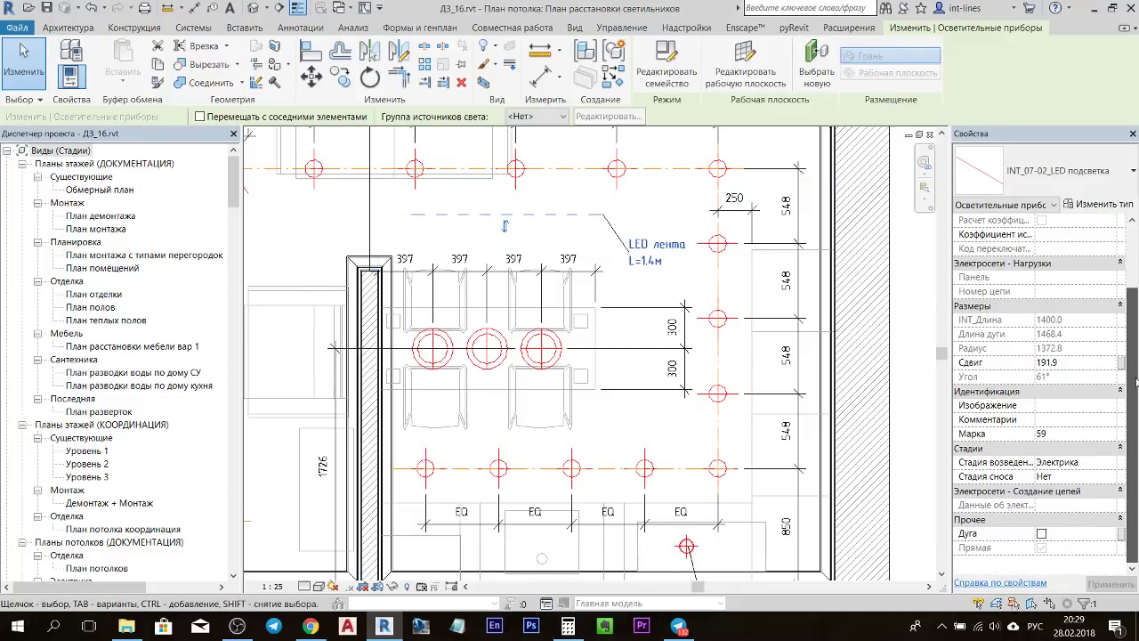
left_click(1042, 534)
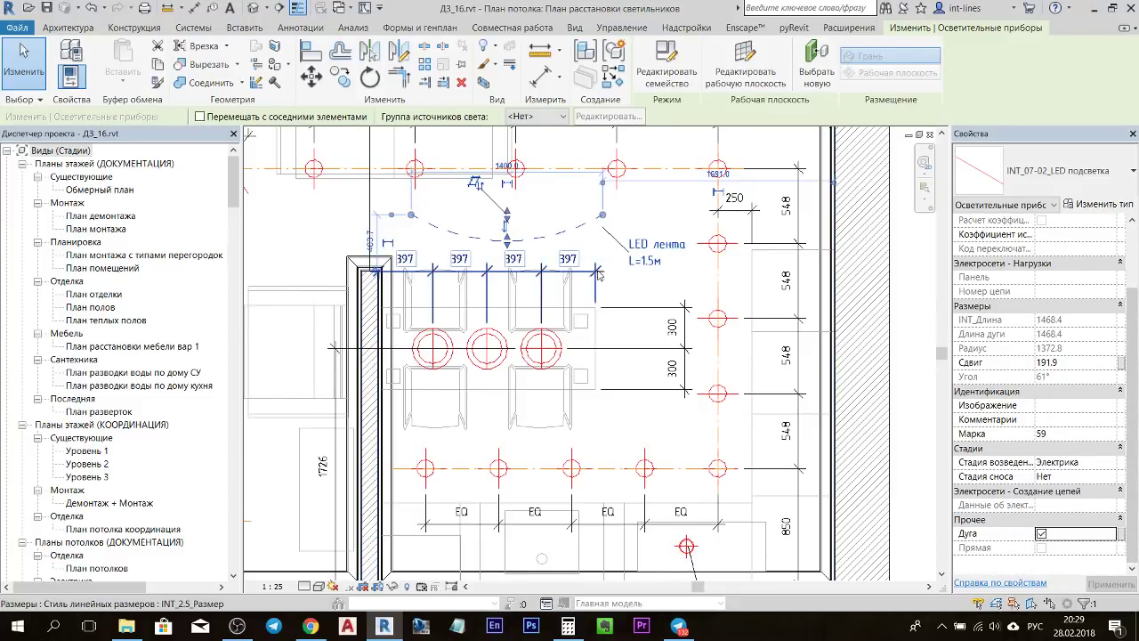
scroll(508, 231, "up", 2)
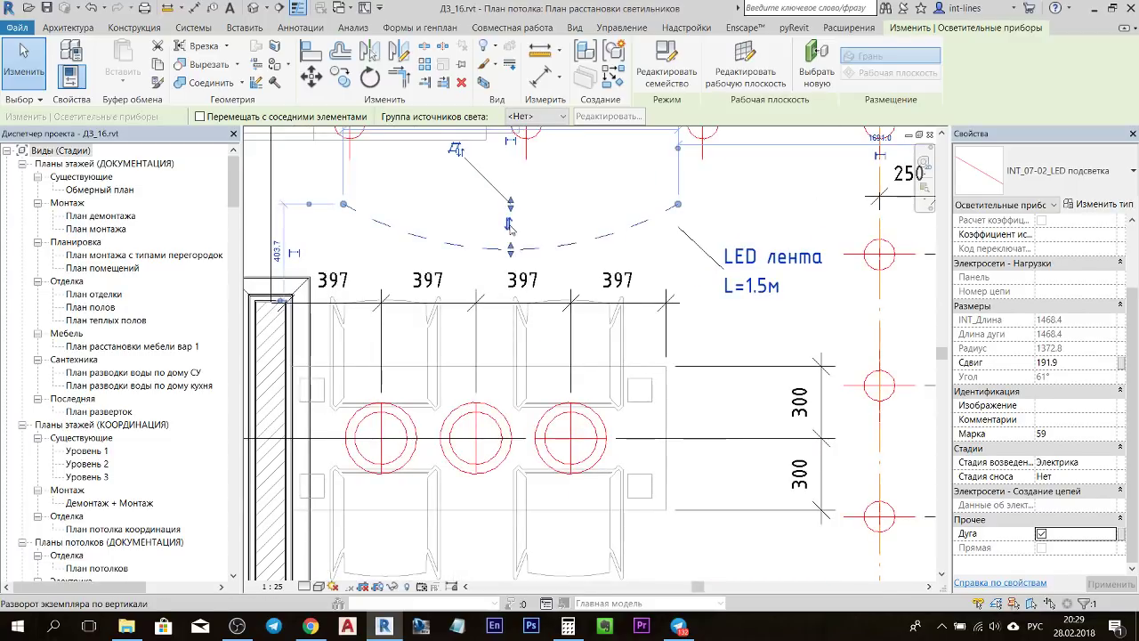
left_click(512, 230)
scroll(509, 189, "down", 2)
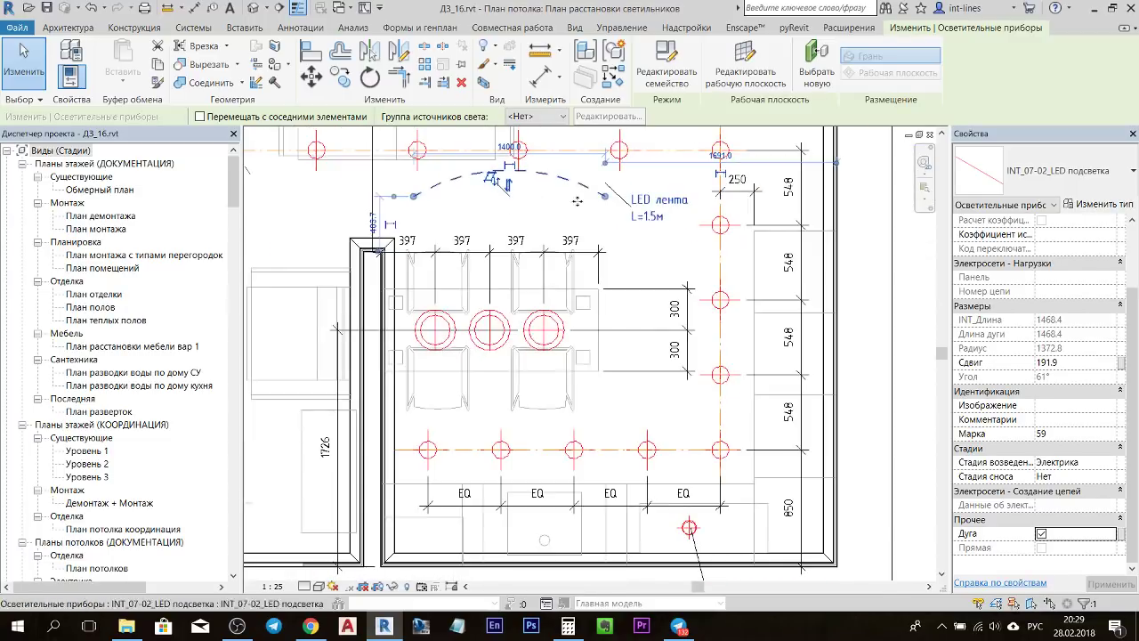
- Set the strip tag's leader type to Со свободным концом (free end)
left_click(657, 219)
left_click(396, 116)
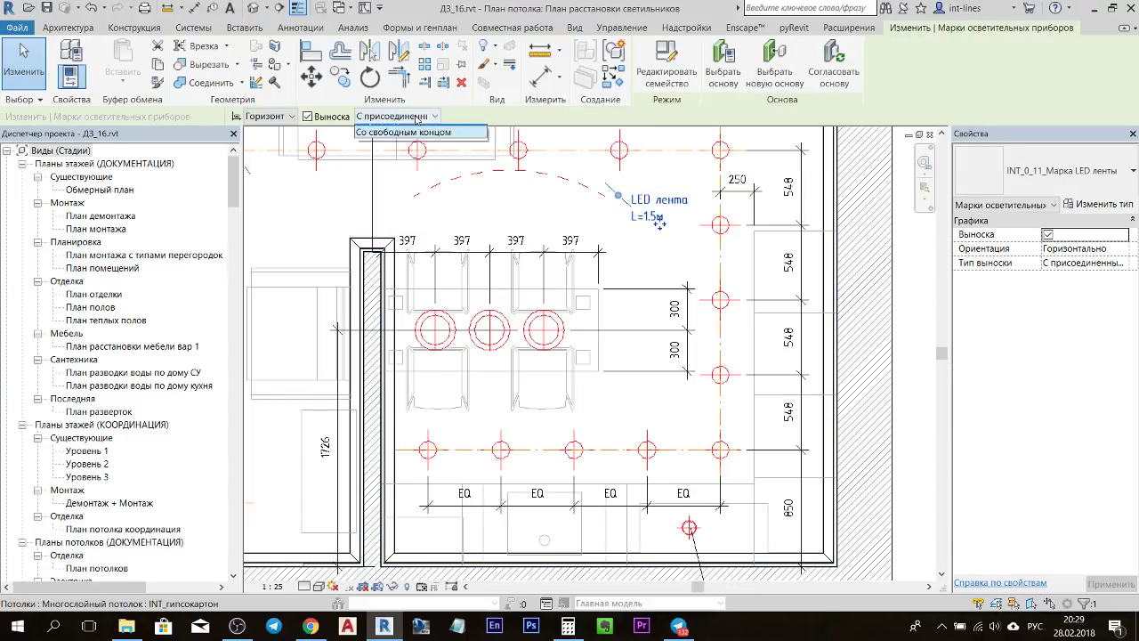
left_click(410, 145)
scroll(634, 201, "up", 1)
scroll(657, 224, "up", 1)
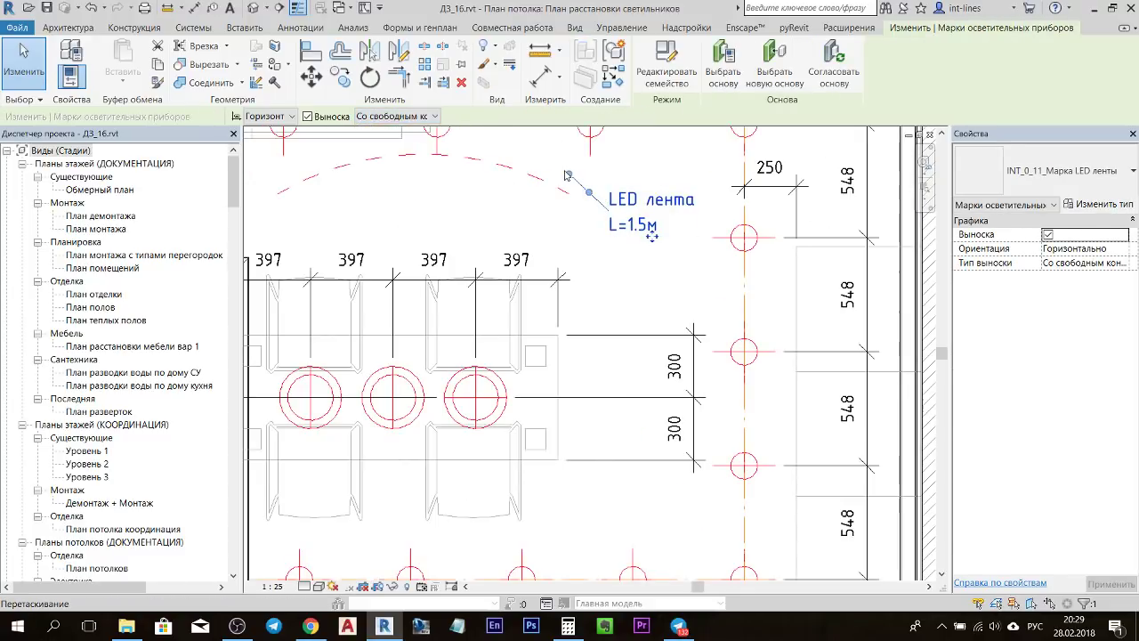
scroll(594, 213, "down", 3)
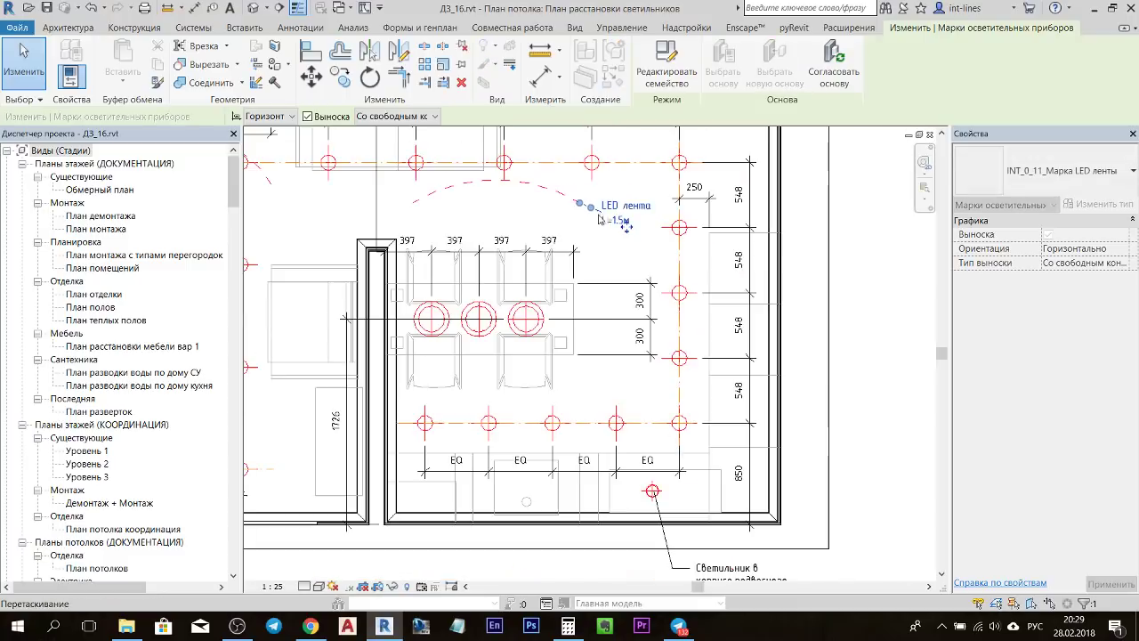
scroll(595, 213, "up", 1)
scroll(625, 224, "up", 2)
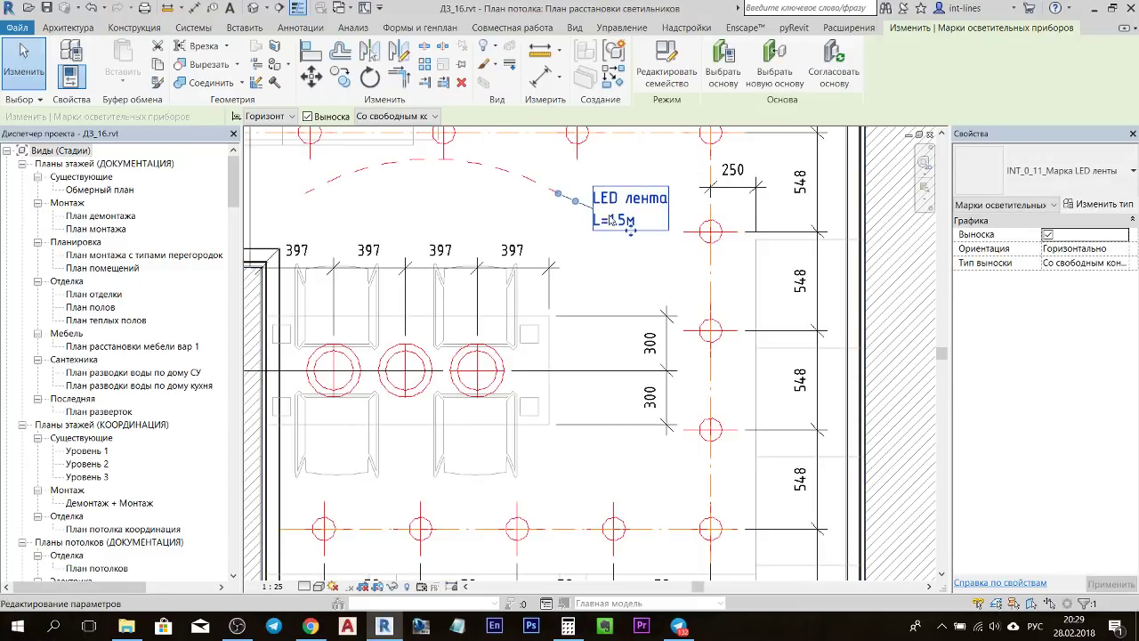
scroll(614, 220, "down", 3)
scroll(574, 213, "up", 1)
scroll(558, 191, "up", 1)
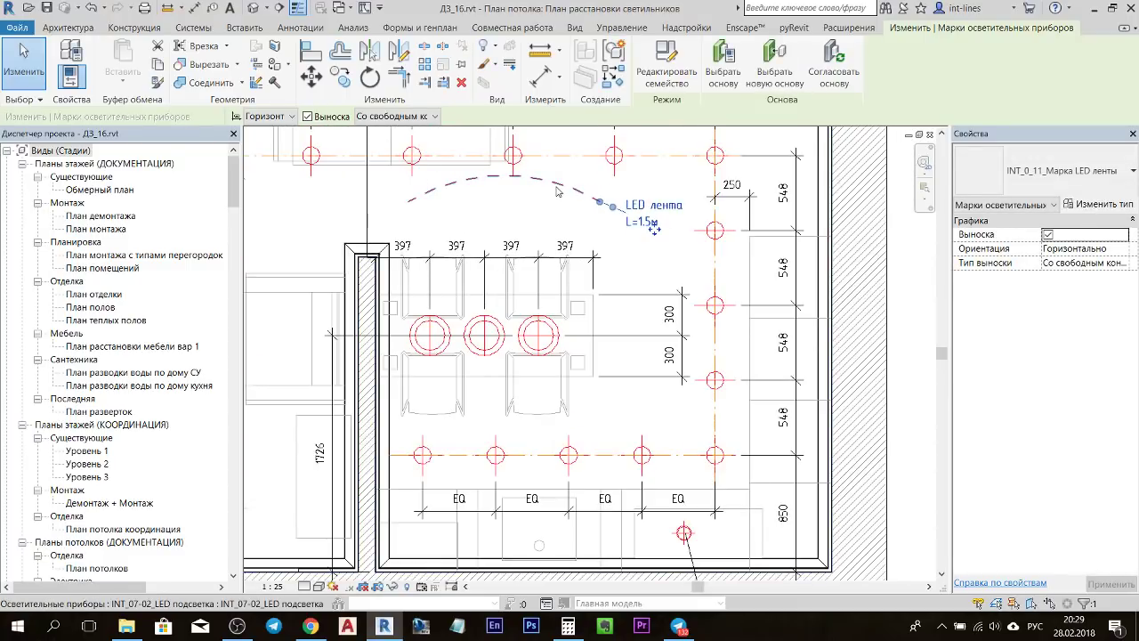
- Return the LED strip to a straight line so its tag reads L=1.4м, then deselect
left_click(558, 190)
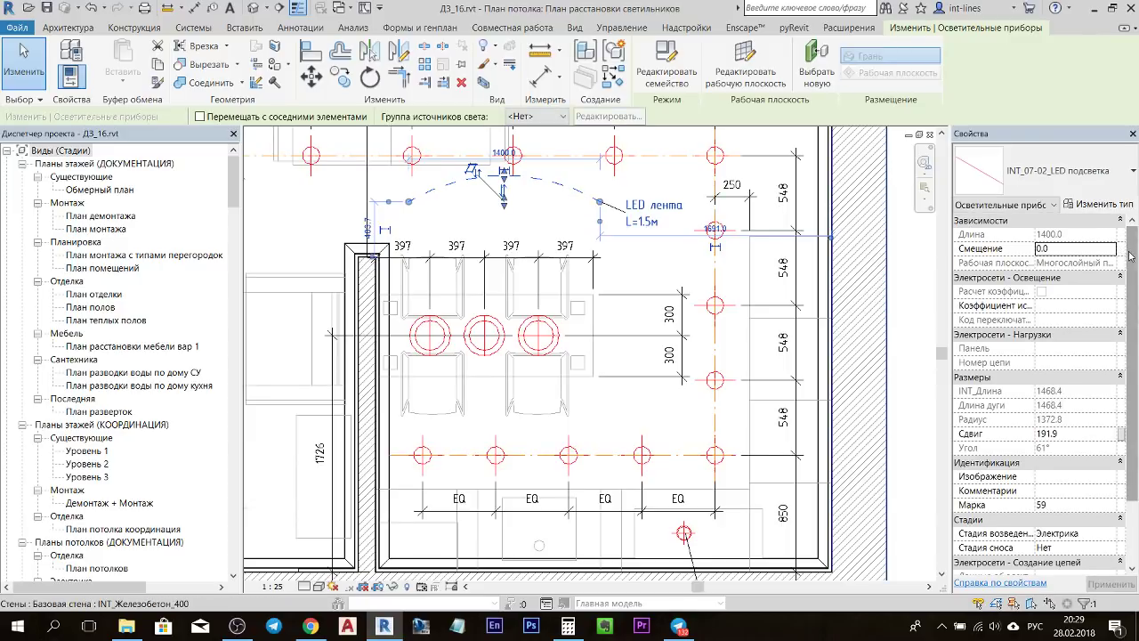
scroll(1069, 356, "down", 2)
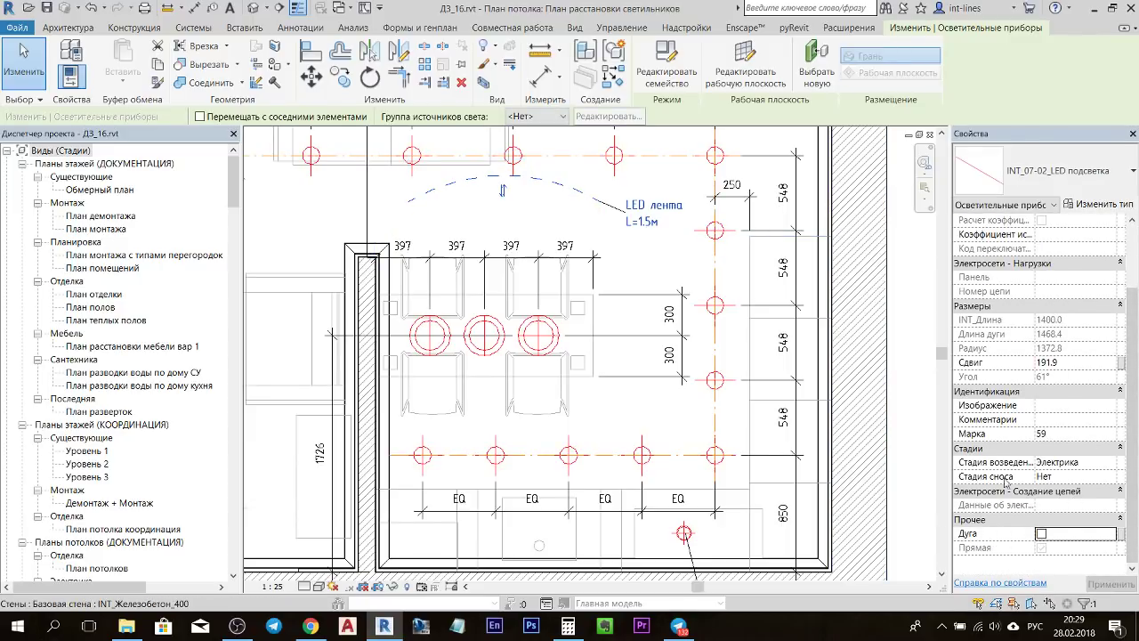
left_click(907, 251)
scroll(614, 317, "up", 1)
- Try placing another LED strip of the same type at the wall corner, then cancel placement
middle_click_drag(613, 317, 567, 249)
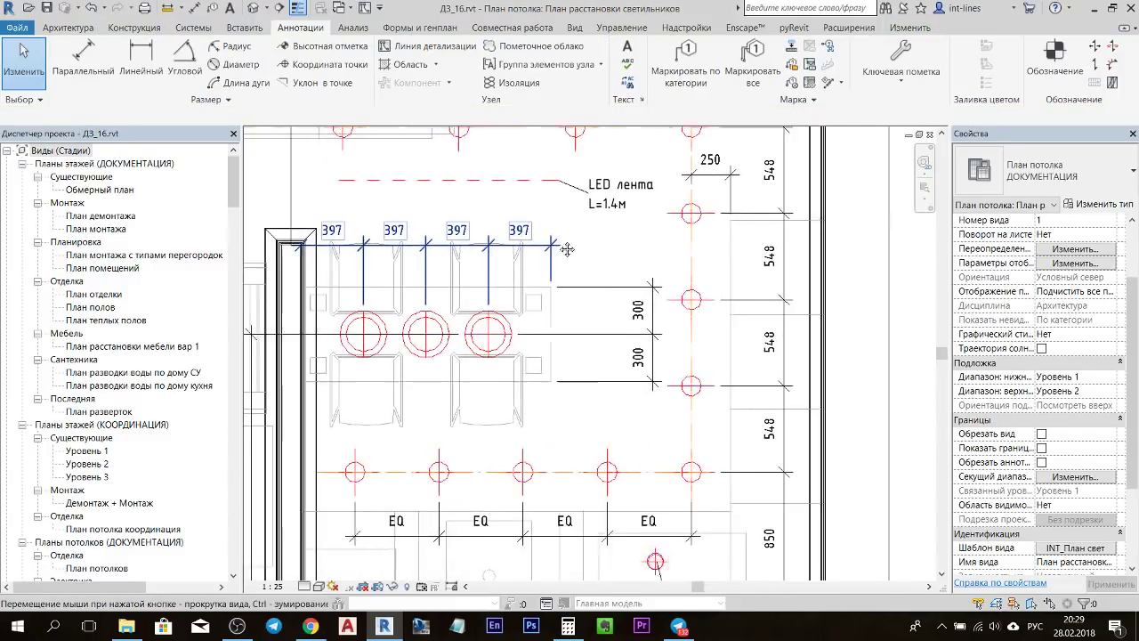
scroll(567, 249, "down", 2)
middle_click_drag(498, 191, 673, 264)
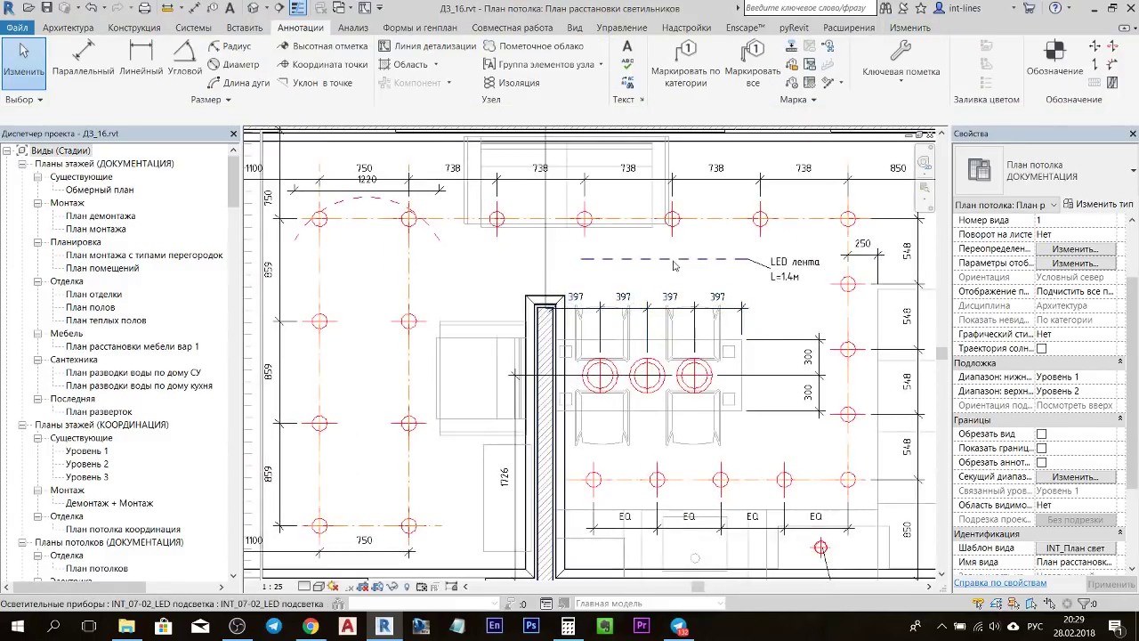
left_click(674, 263)
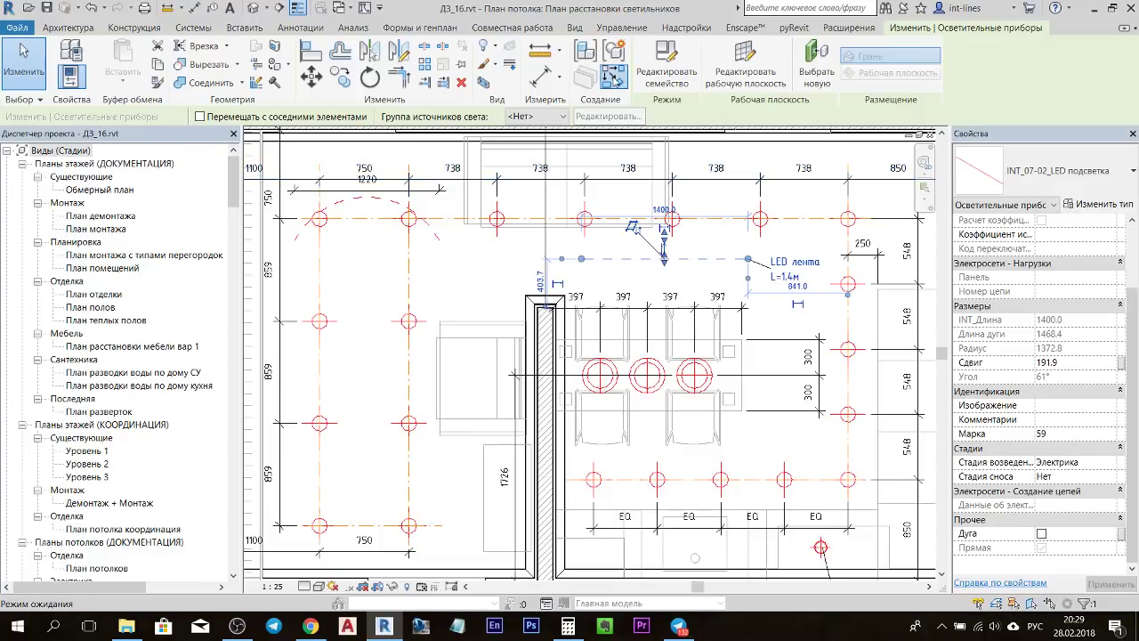
left_click(614, 78)
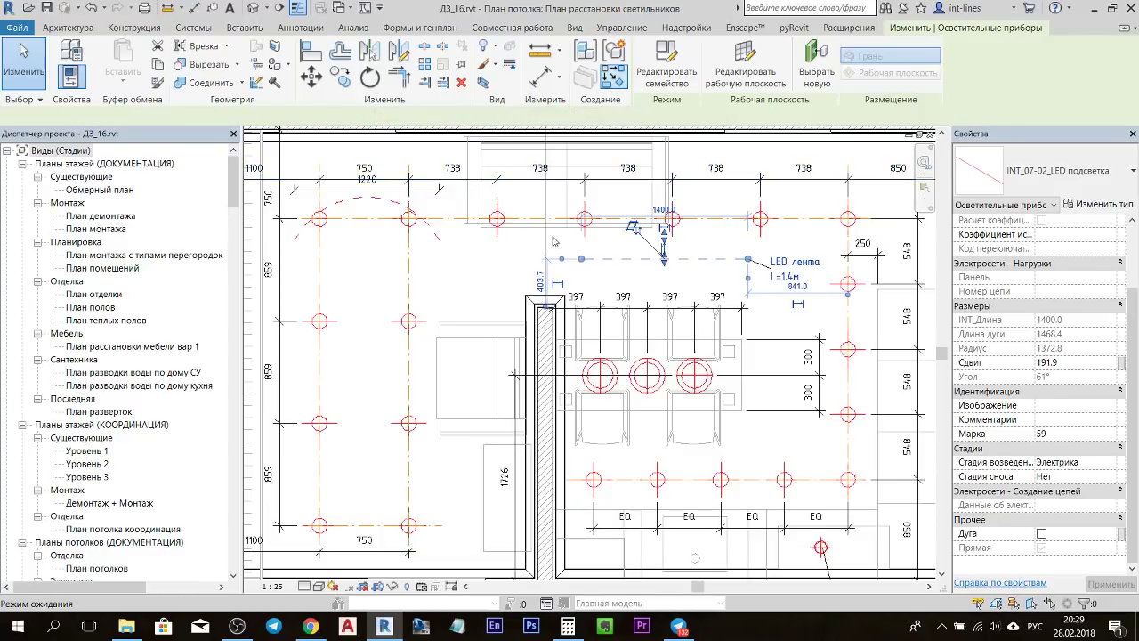
left_click(489, 260)
scroll(517, 315, "up", 2)
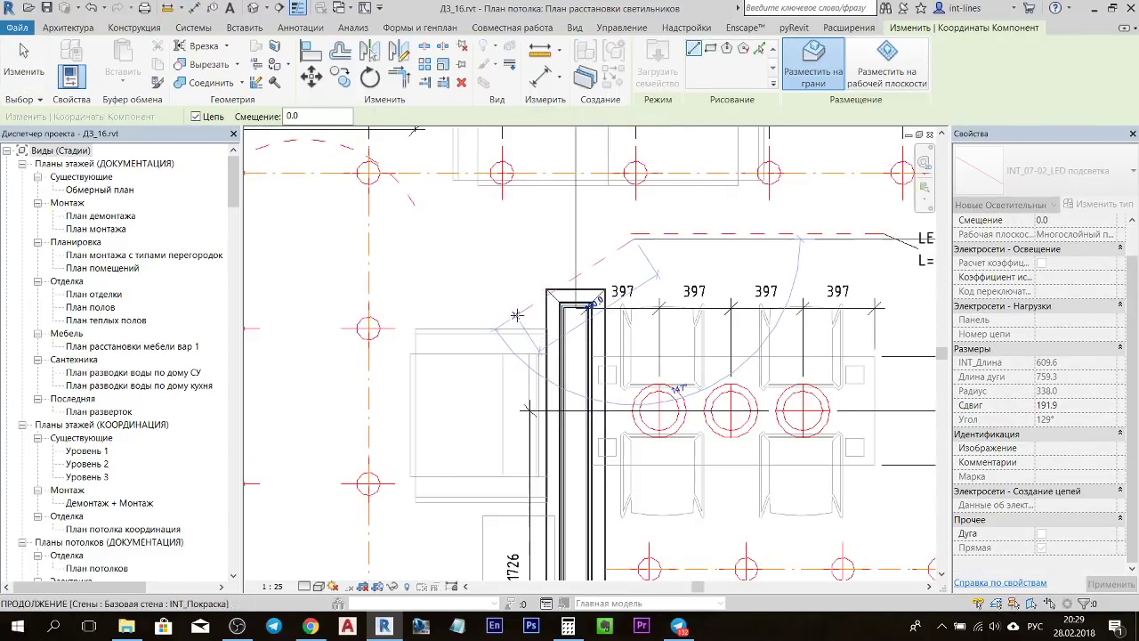
key("Escape")
key("Escape")
scroll(625, 263, "down", 2)
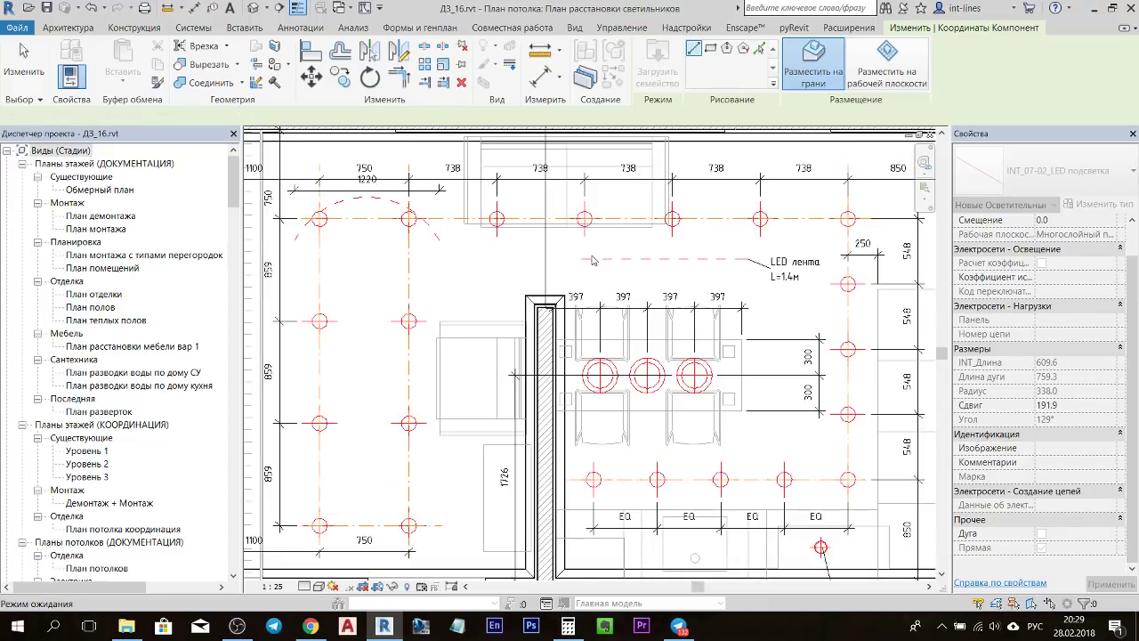
left_click(594, 260)
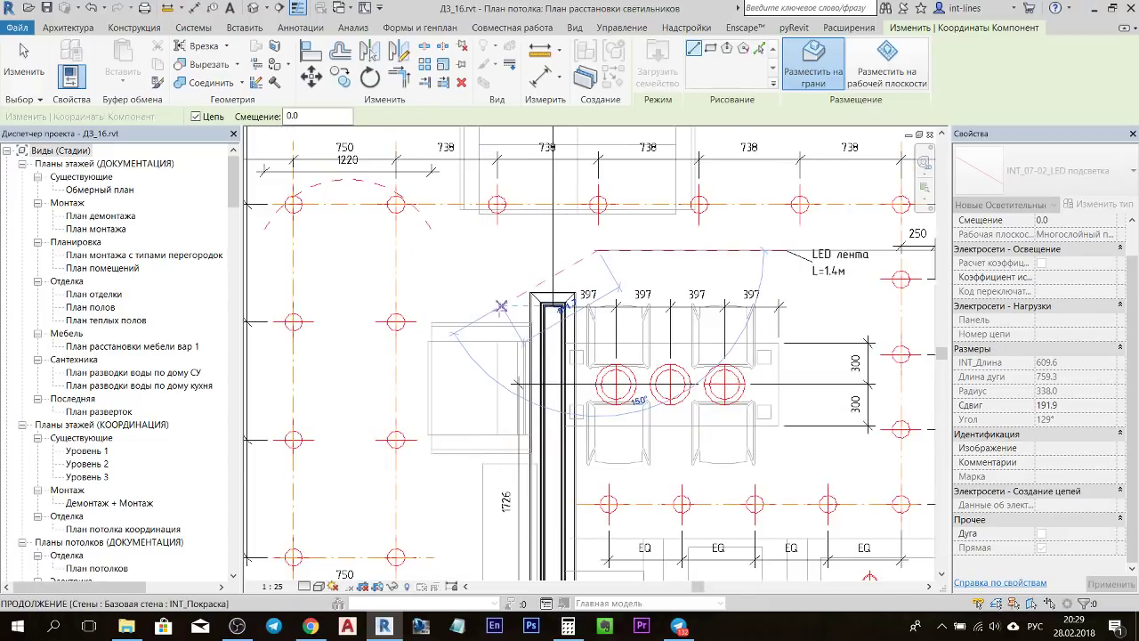
left_click(502, 306)
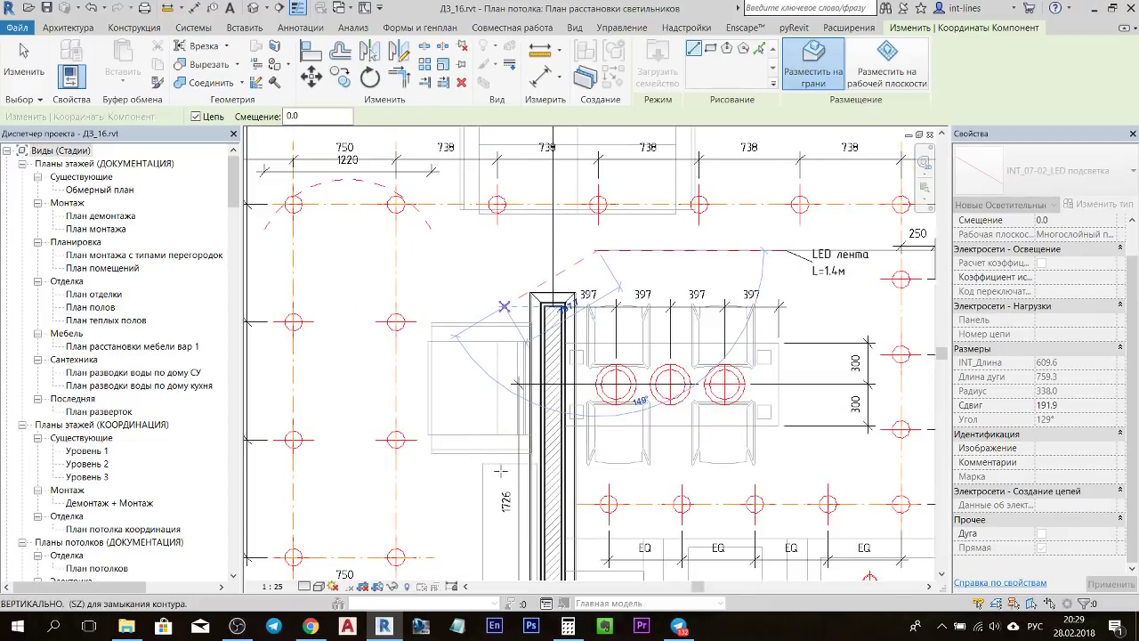
key("Escape")
key("Escape")
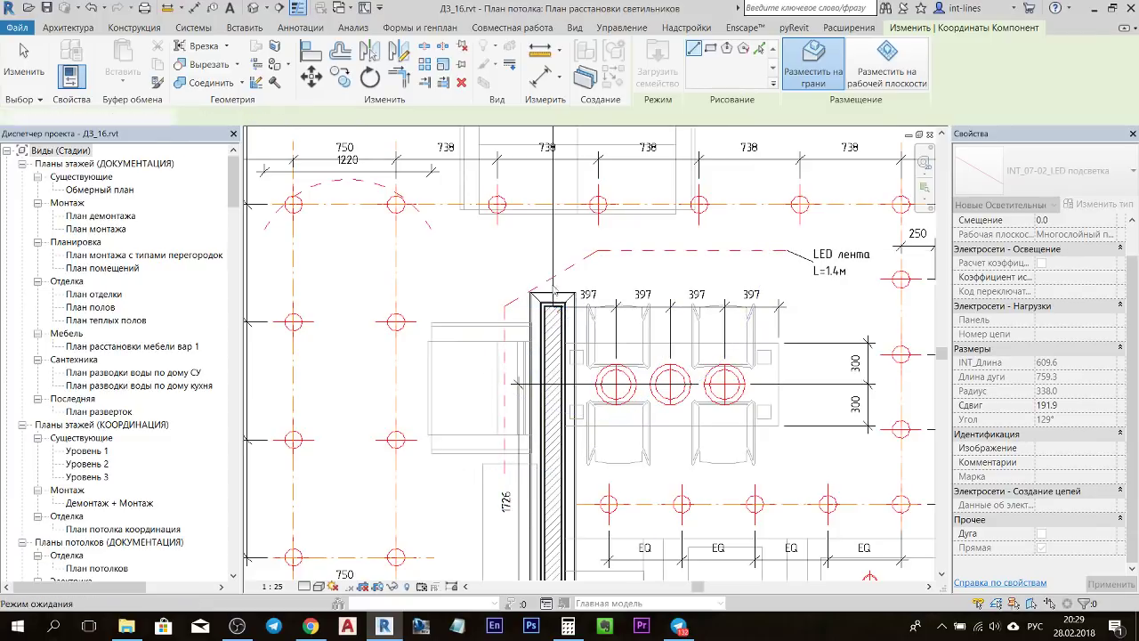
- Make the LED strip beside the wall column an arc and reshape it around the corner
left_click(576, 272)
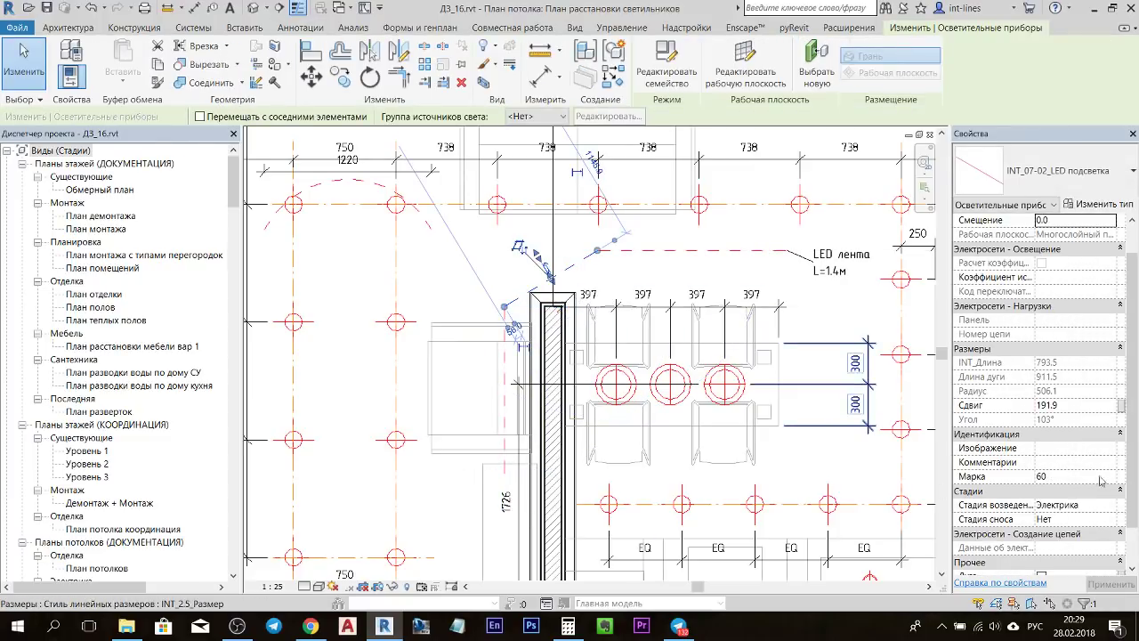
scroll(1069, 534, "down", 2)
left_click(1042, 534)
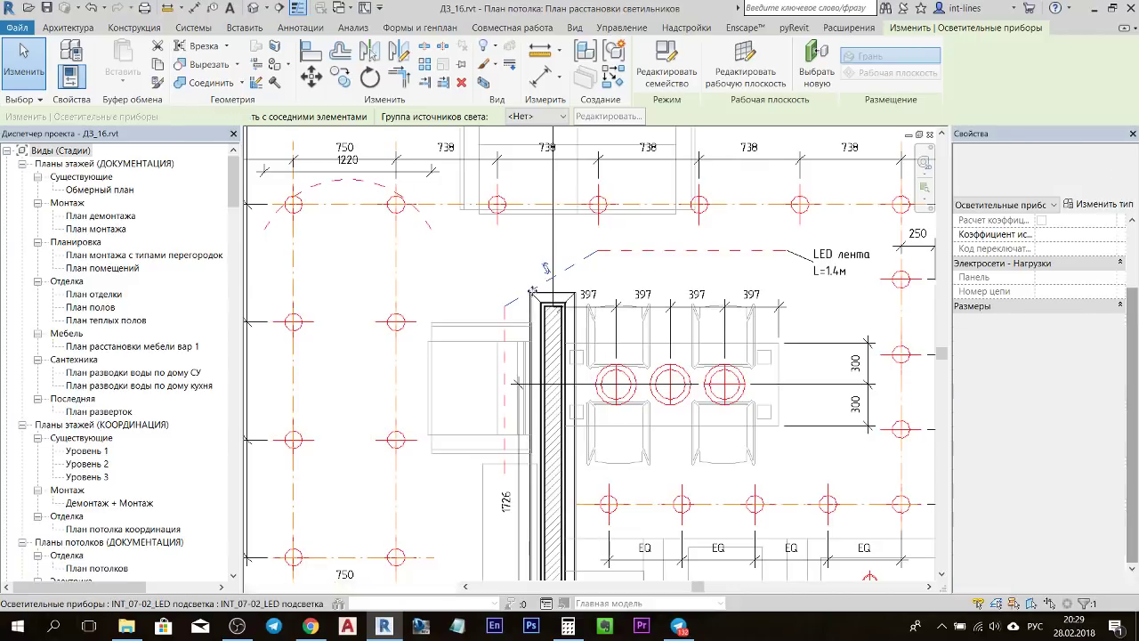
scroll(549, 270, "up", 1)
scroll(549, 269, "up", 1)
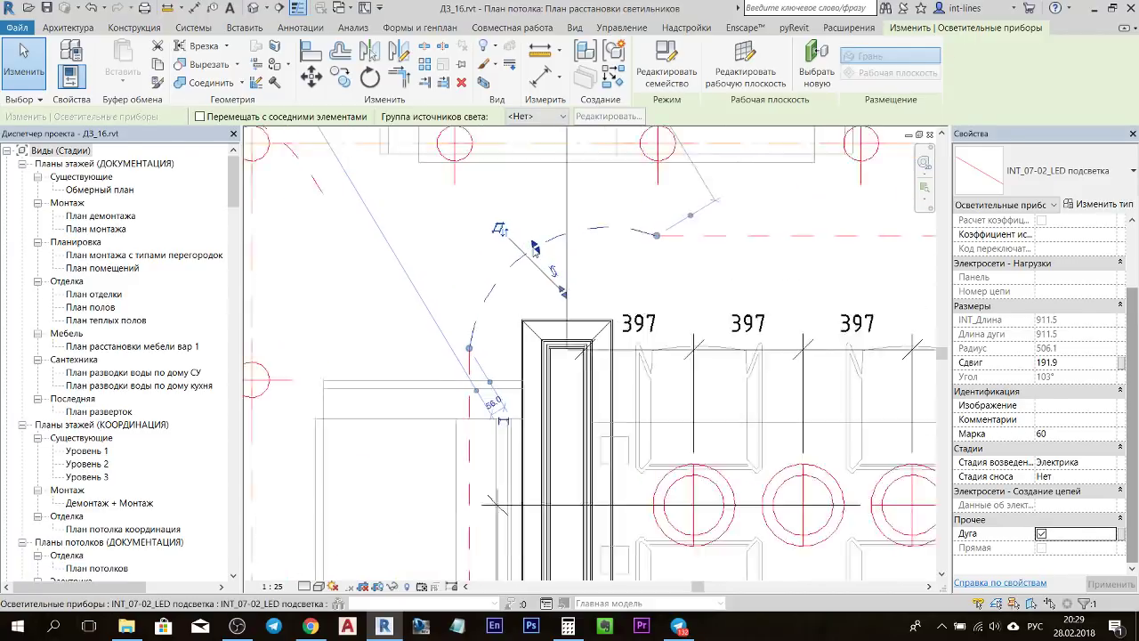
scroll(545, 260, "up", 1)
left_click_drag(542, 255, 557, 271)
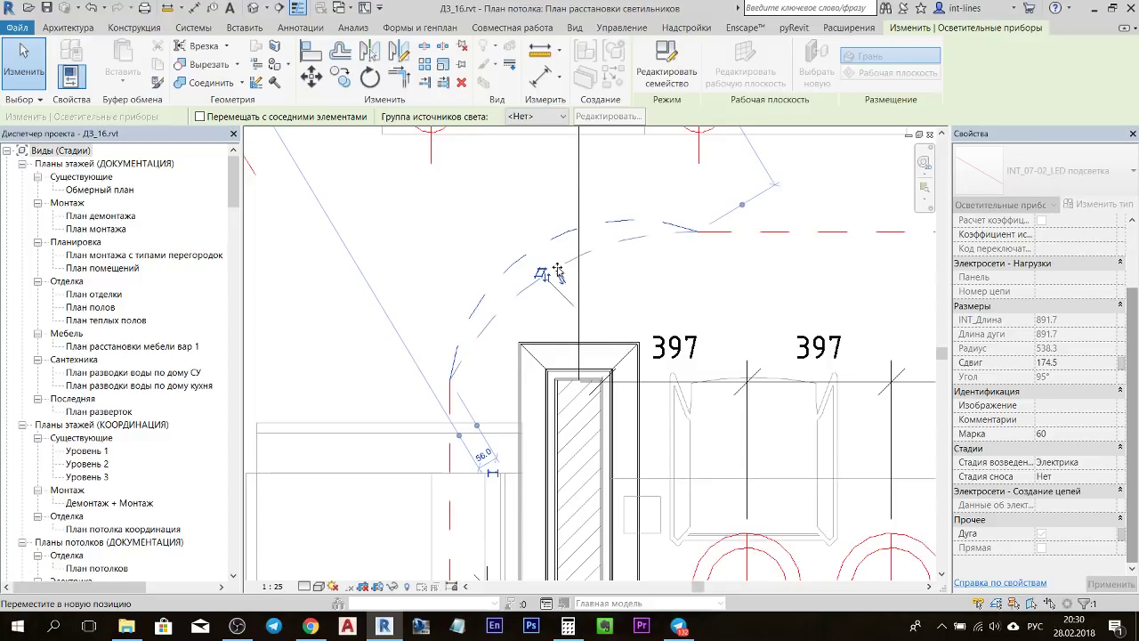
- Tag the arc LED strip by category so it shows LED лента L=1.2м
key("Escape")
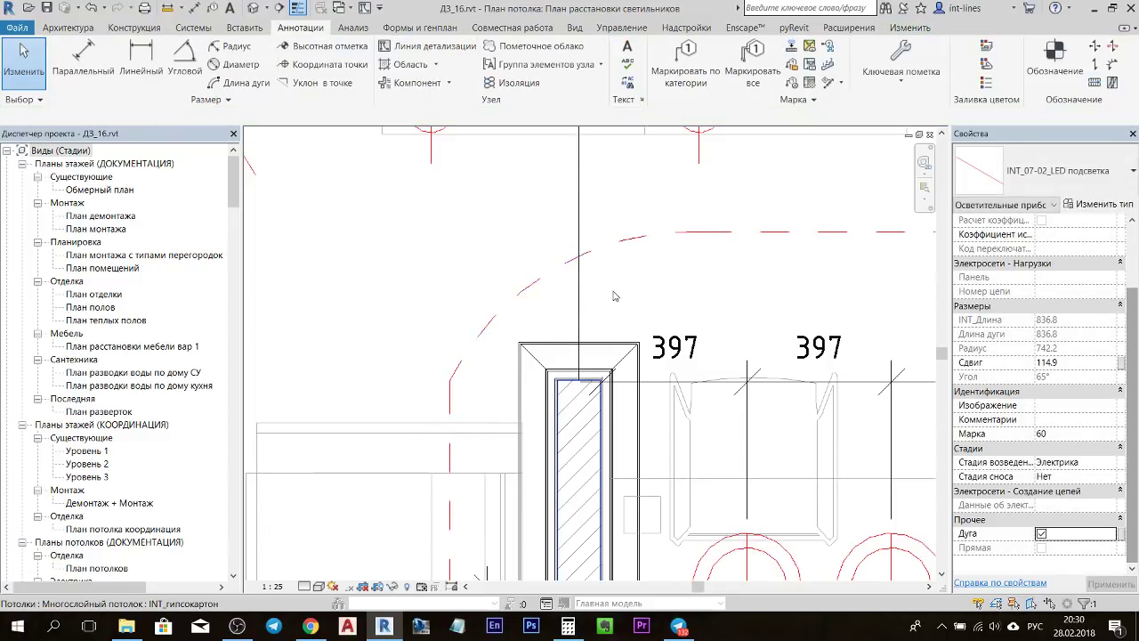
scroll(613, 295, "down", 2)
scroll(613, 295, "down", 2)
scroll(613, 295, "down", 3)
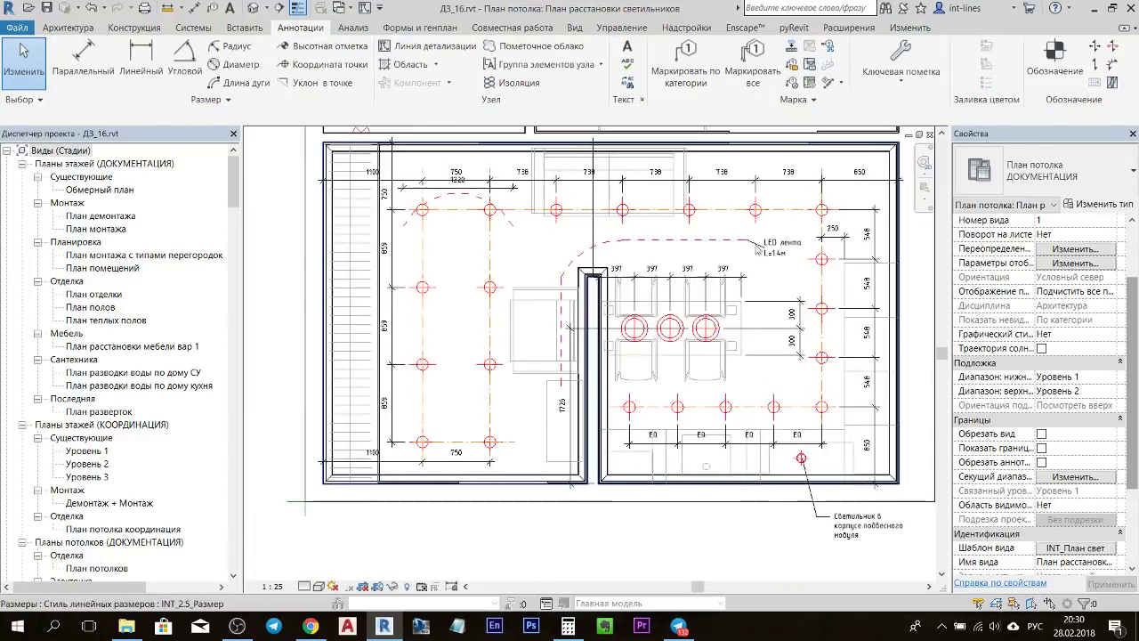
scroll(758, 250, "up", 2)
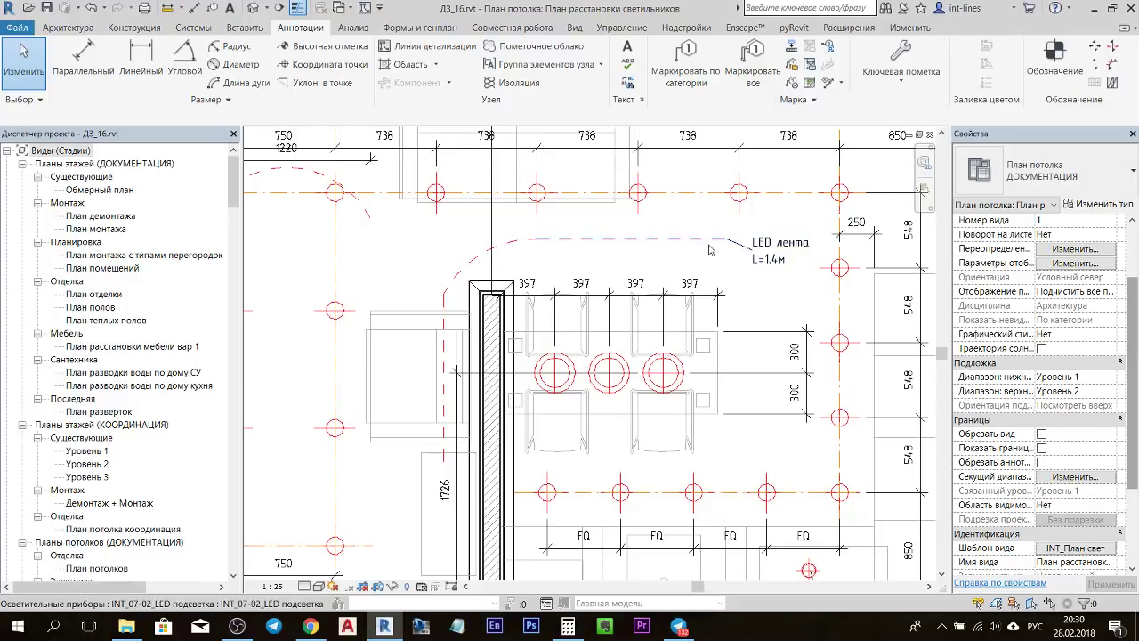
left_click(218, 9)
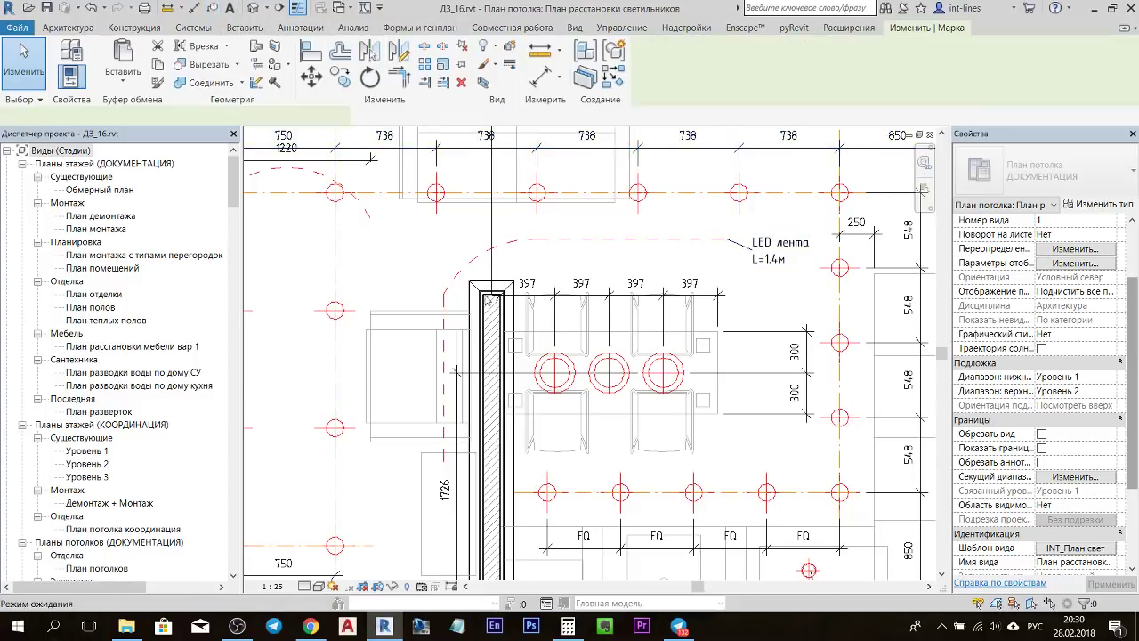
left_click(436, 260)
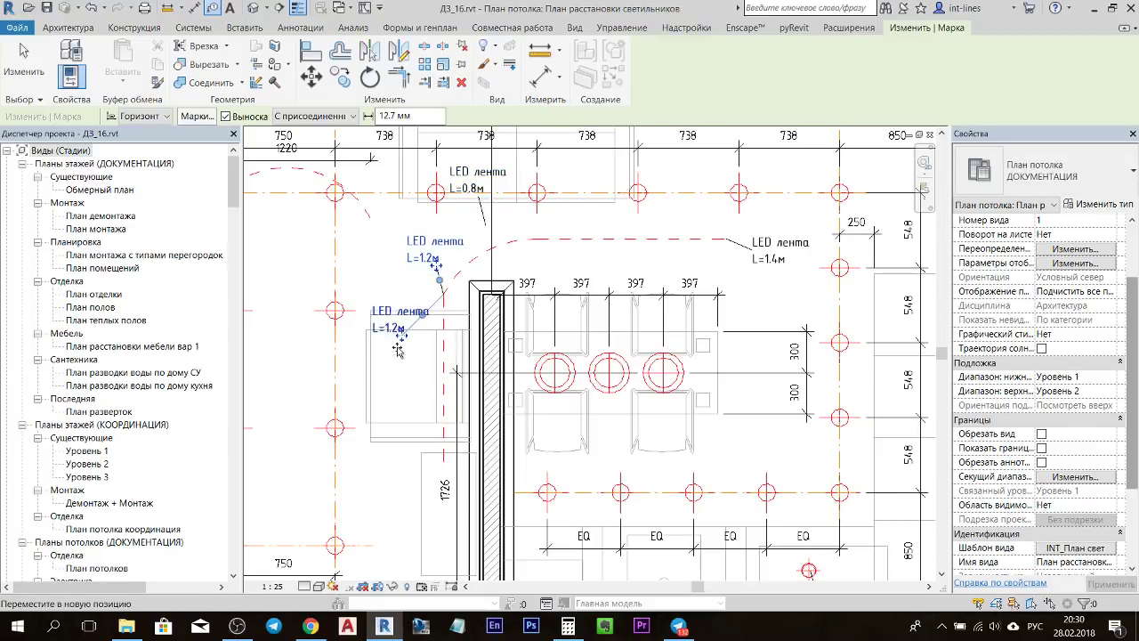
scroll(378, 365, "down", 2)
middle_click_drag(422, 452, 544, 385)
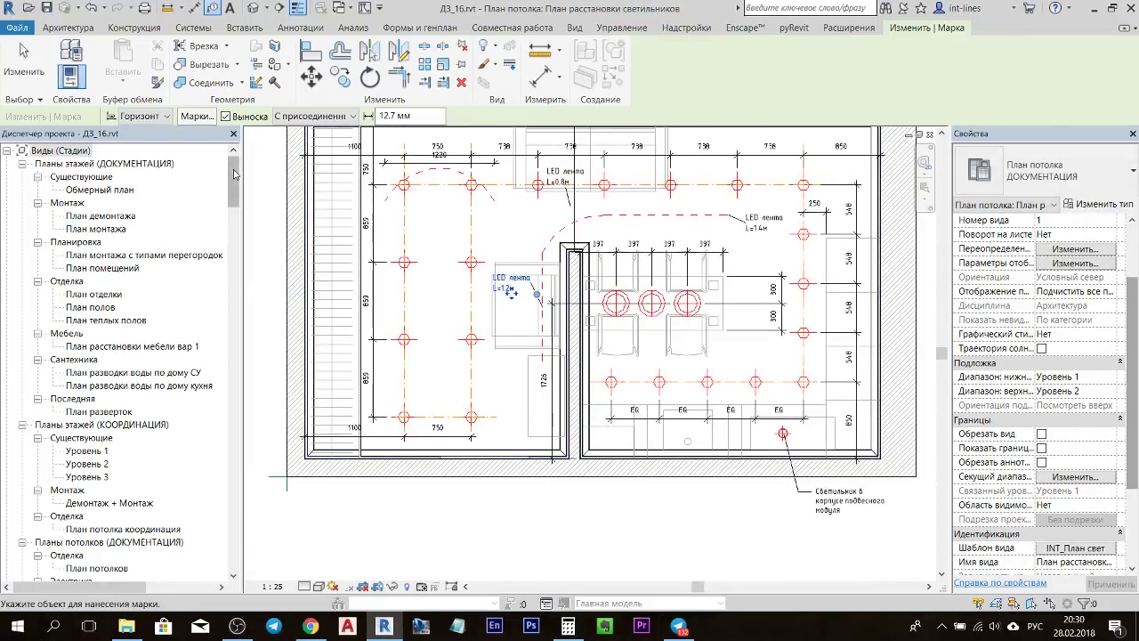
key("Escape")
left_click_drag(233, 173, 256, 266)
- Open the Спецификация LED подсветки schedule from the Project Browser
scroll(133, 258, "down", 3)
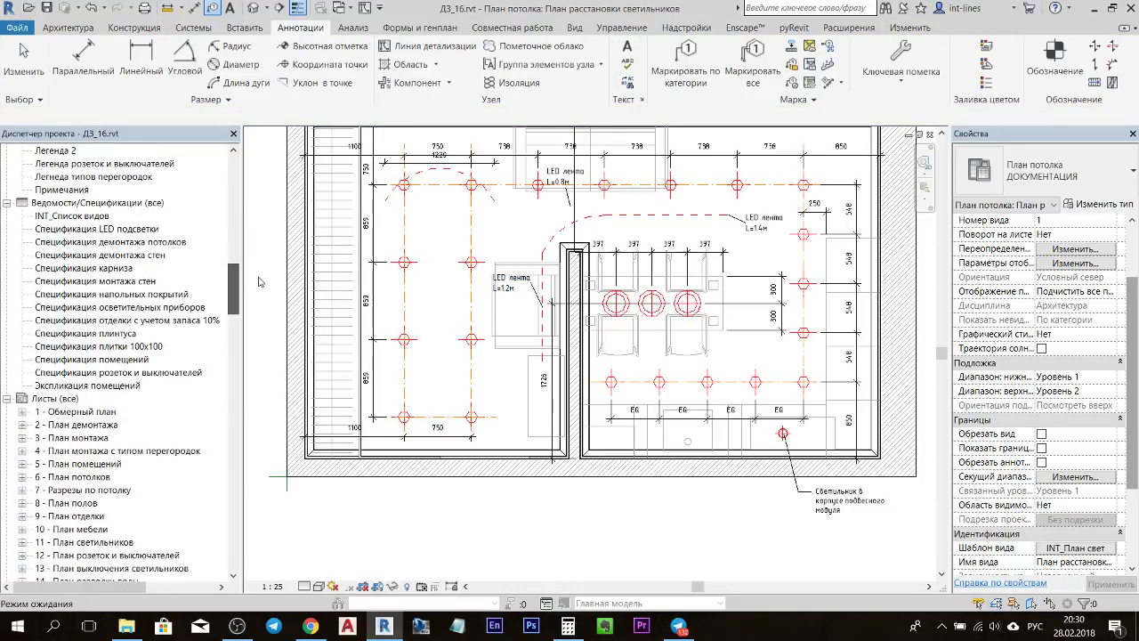
left_click(118, 229)
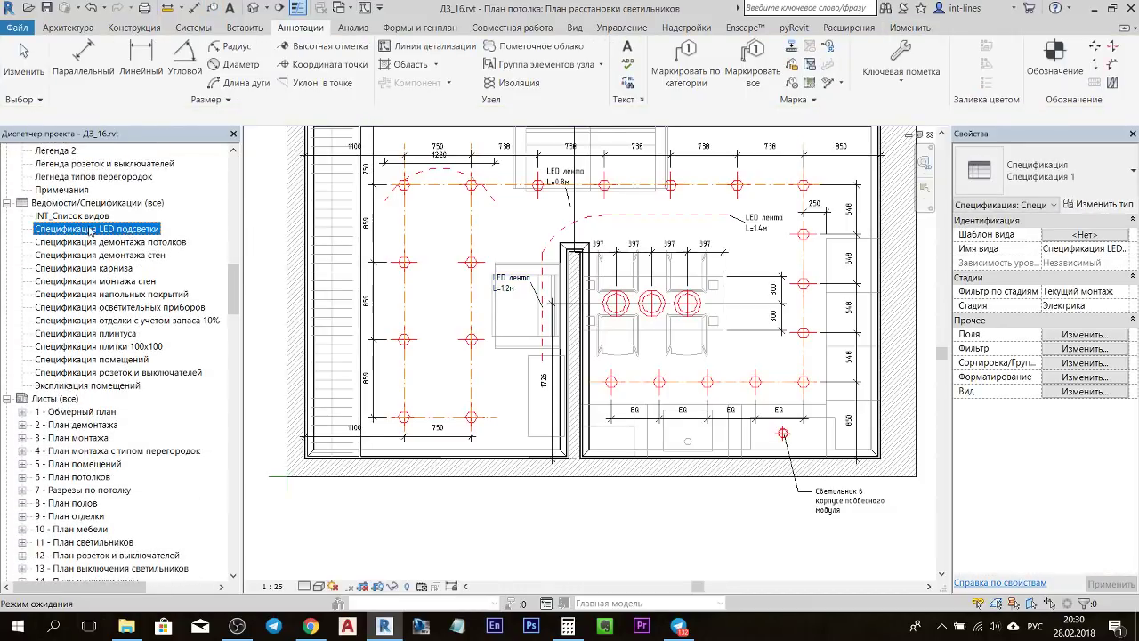
double_click(90, 229)
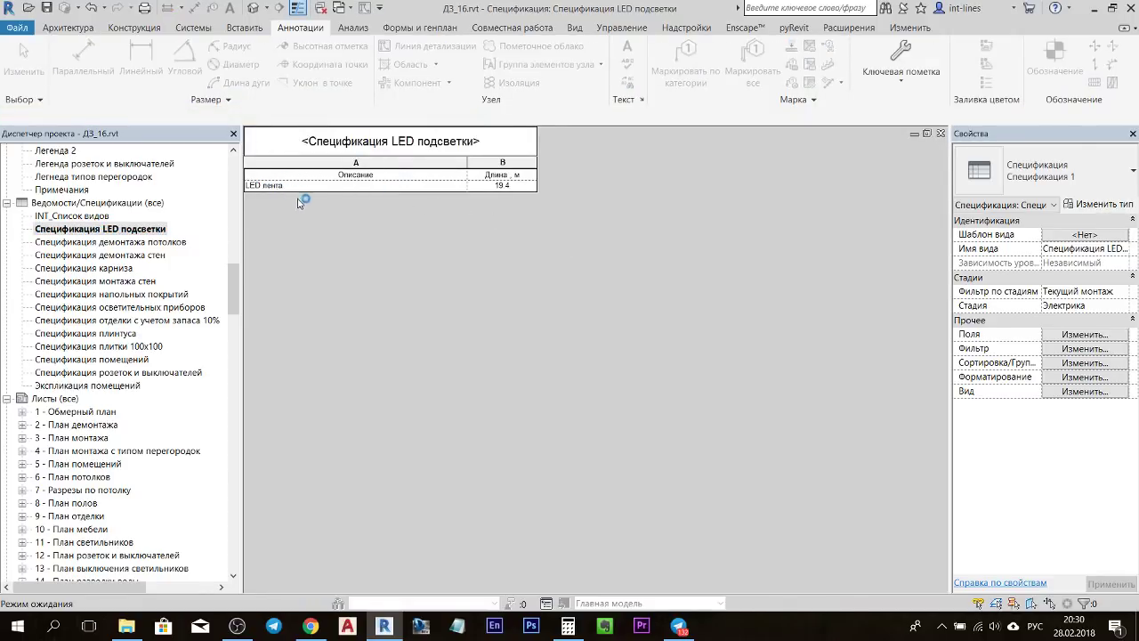
- Check the INT_Длина field's sorting and formatting settings and apply, showing 19.4 m total
left_click(1066, 335)
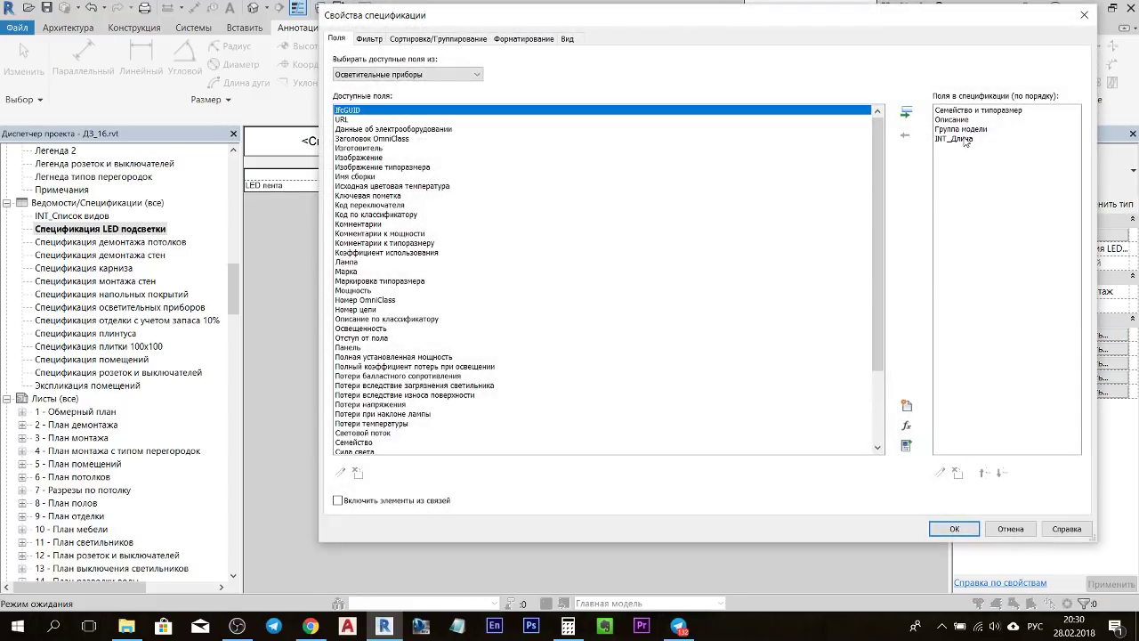
left_click(954, 140)
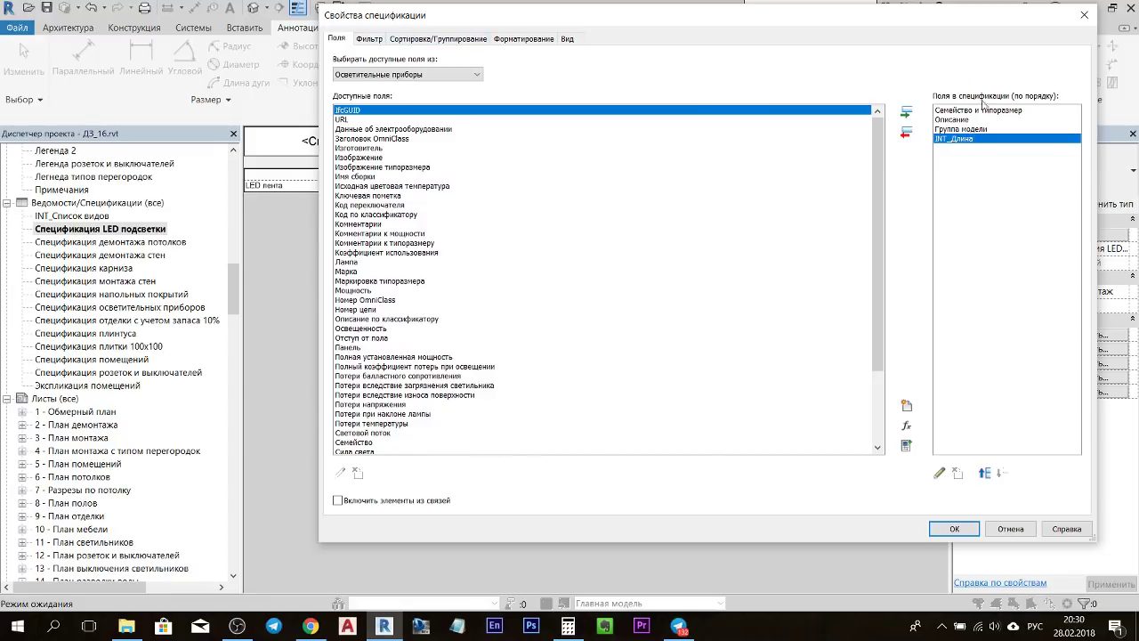
left_click(401, 41)
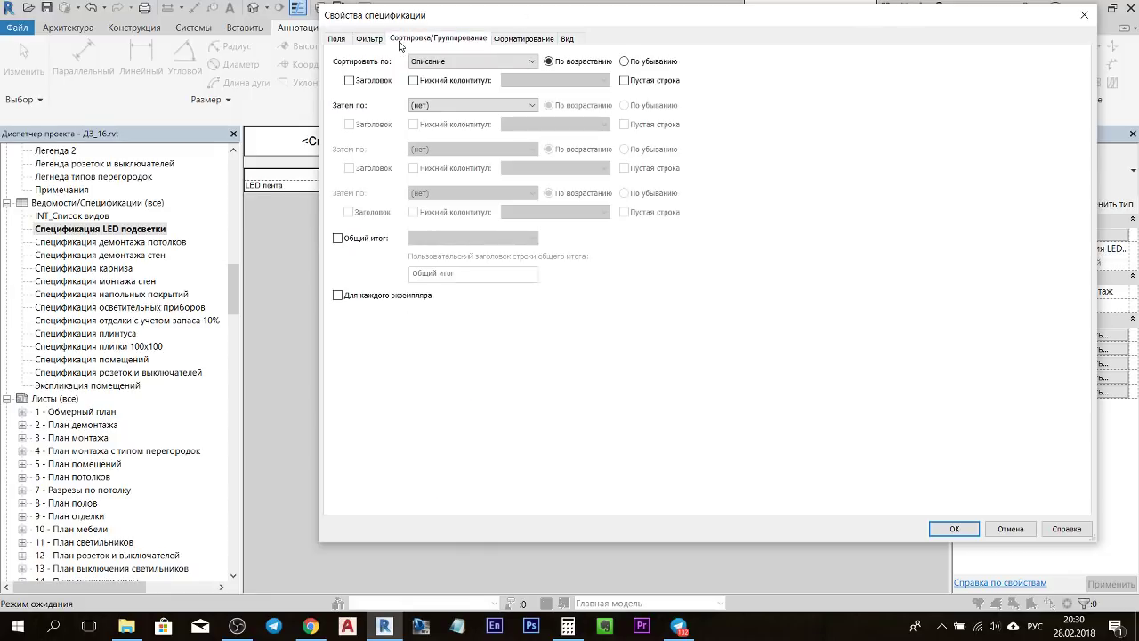
left_click(507, 39)
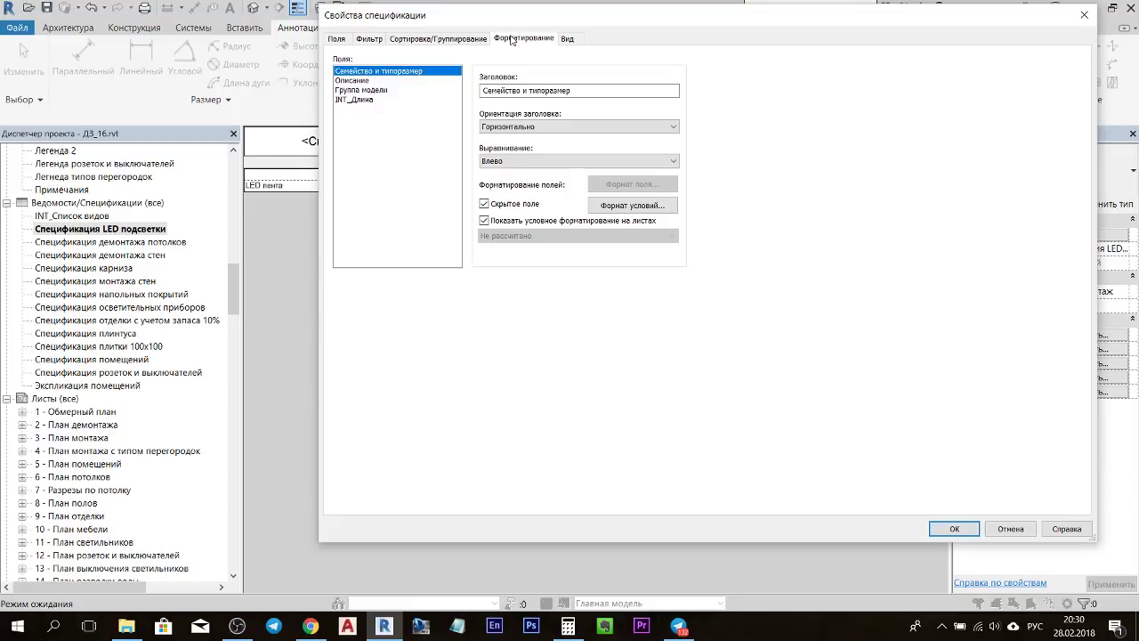
left_click(372, 101)
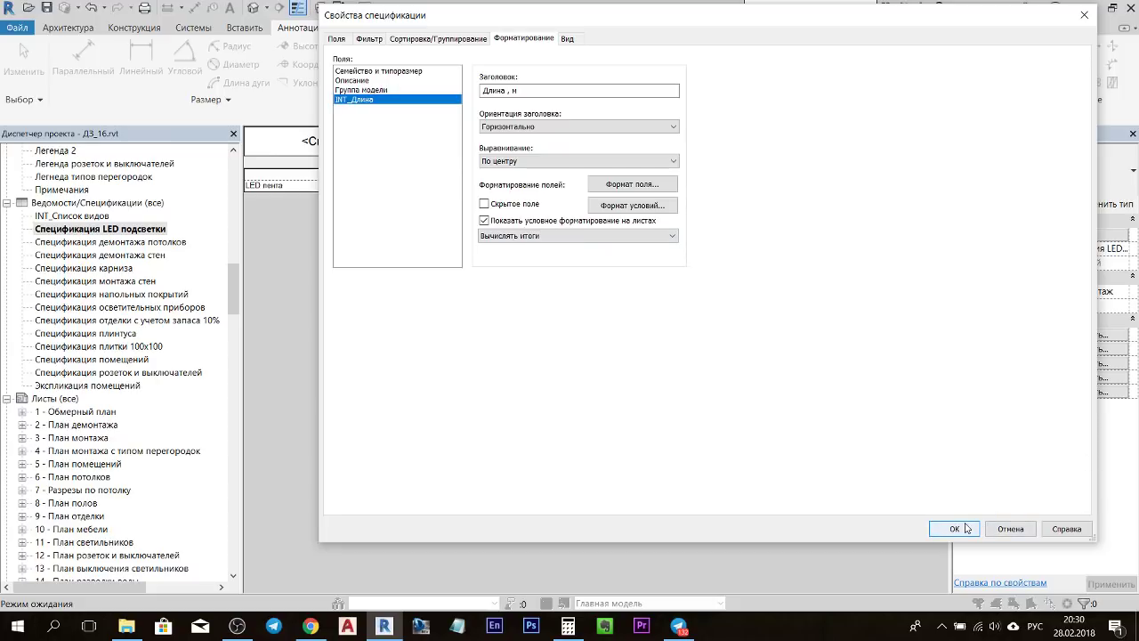
left_click(968, 528)
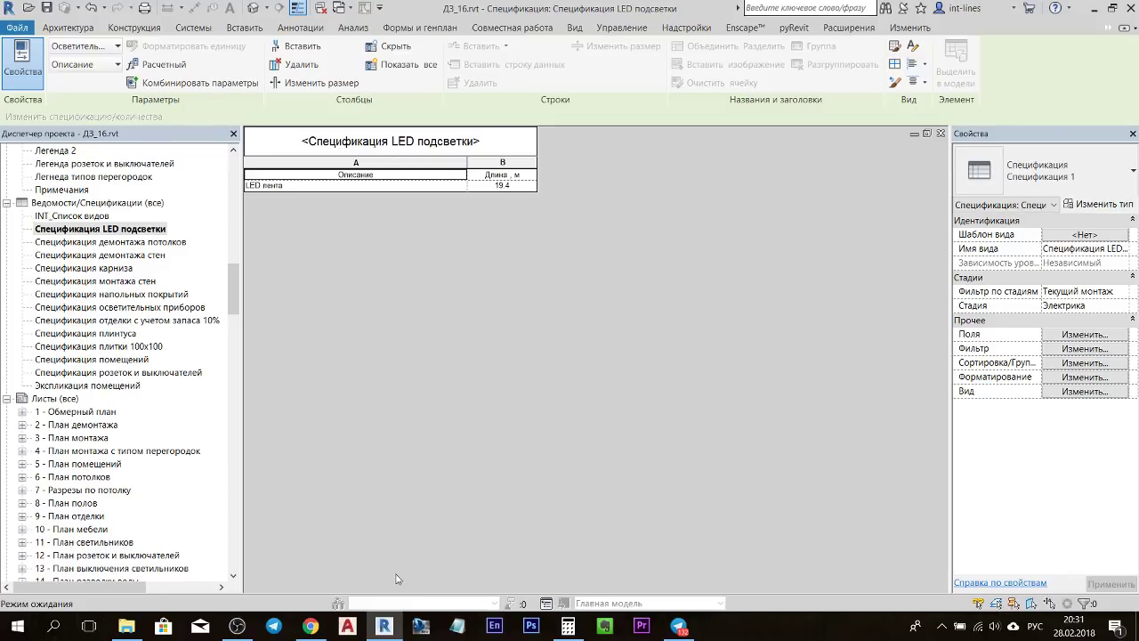
- In Chrome, open the INT 07 - Электрика category and its Семейство LED ленты family page
left_click(311, 626)
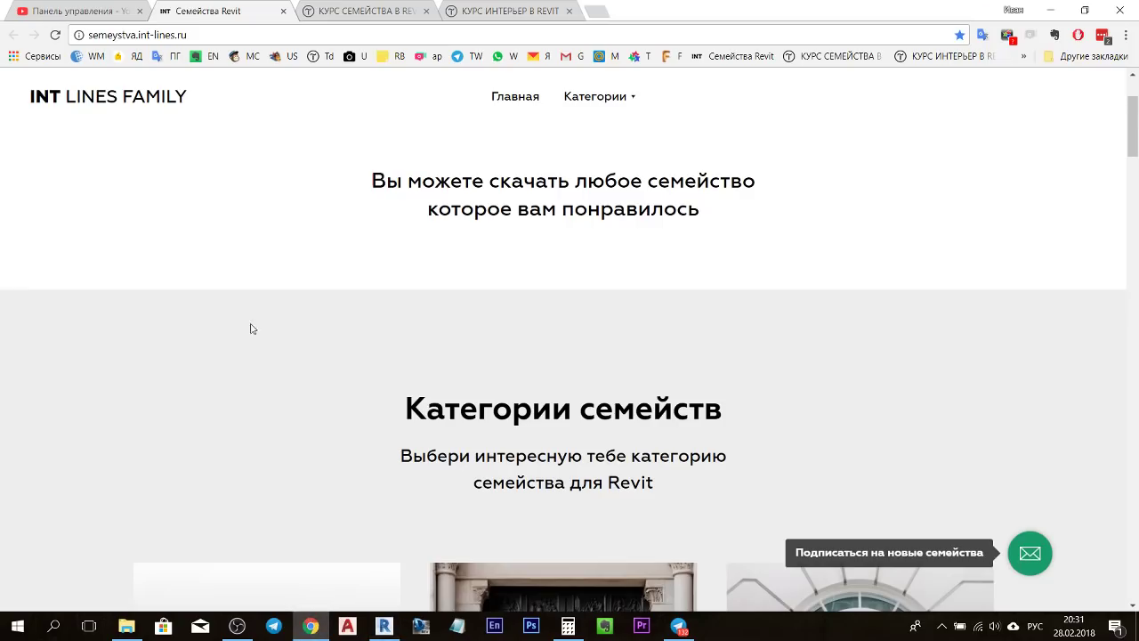
scroll(276, 283, "down", 1)
scroll(276, 280, "down", 3)
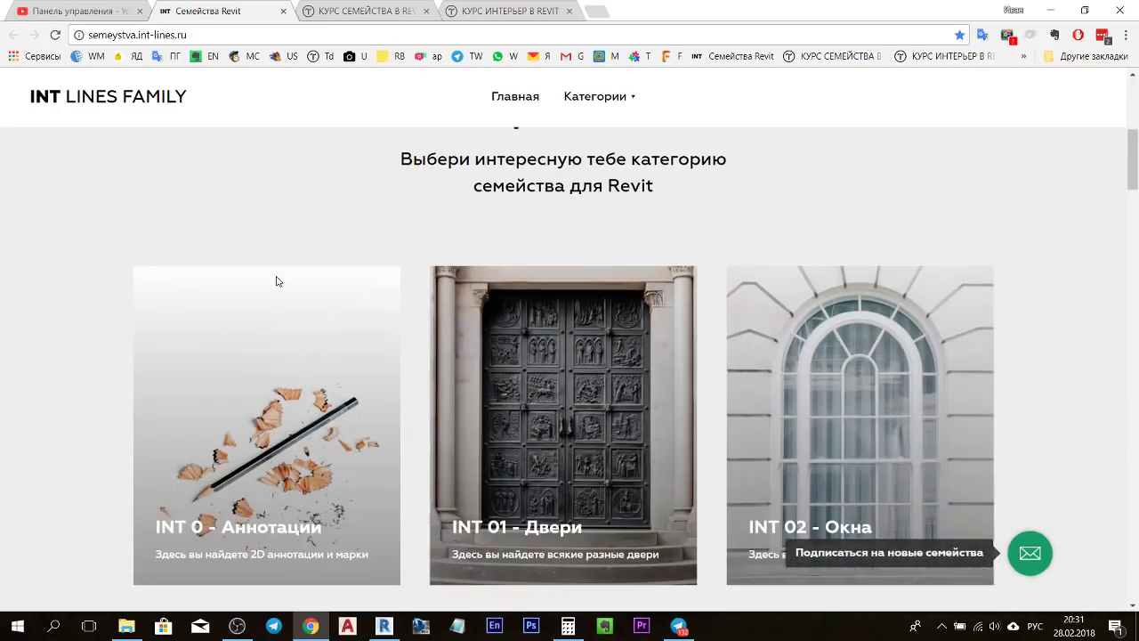
scroll(276, 280, "down", 3)
scroll(543, 271, "down", 2)
scroll(543, 271, "down", 3)
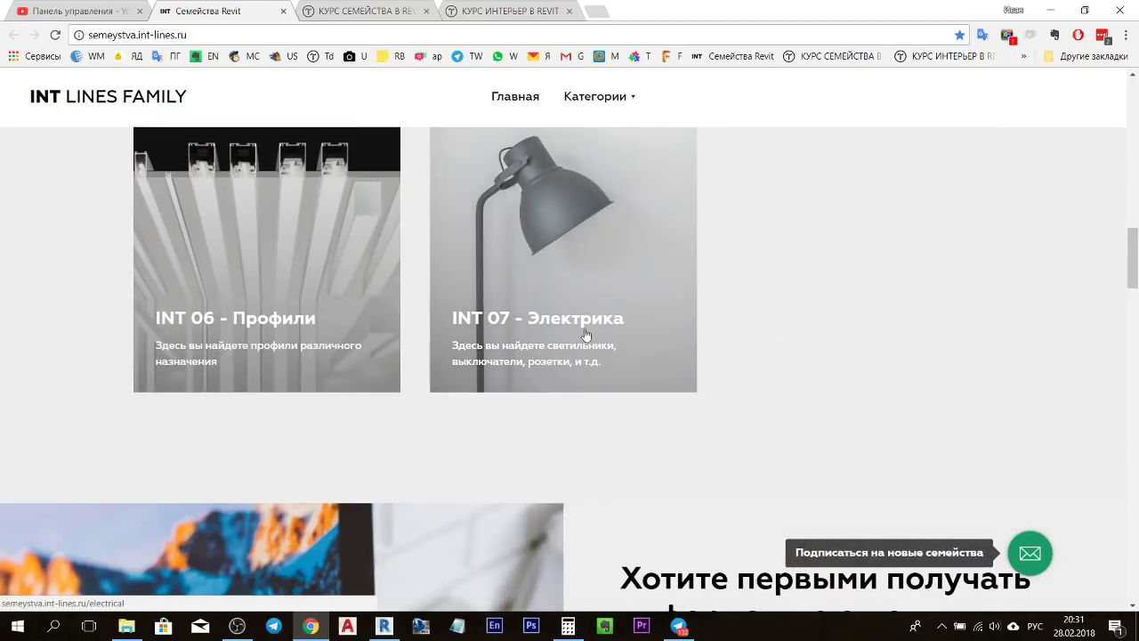
left_click(557, 216)
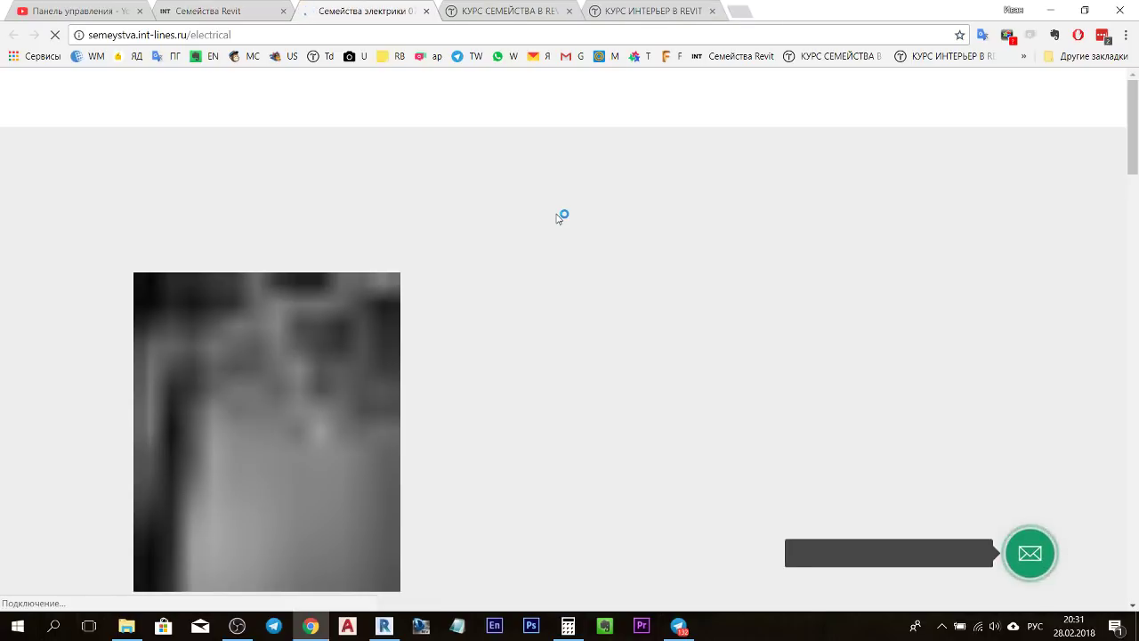
scroll(559, 217, "down", 3)
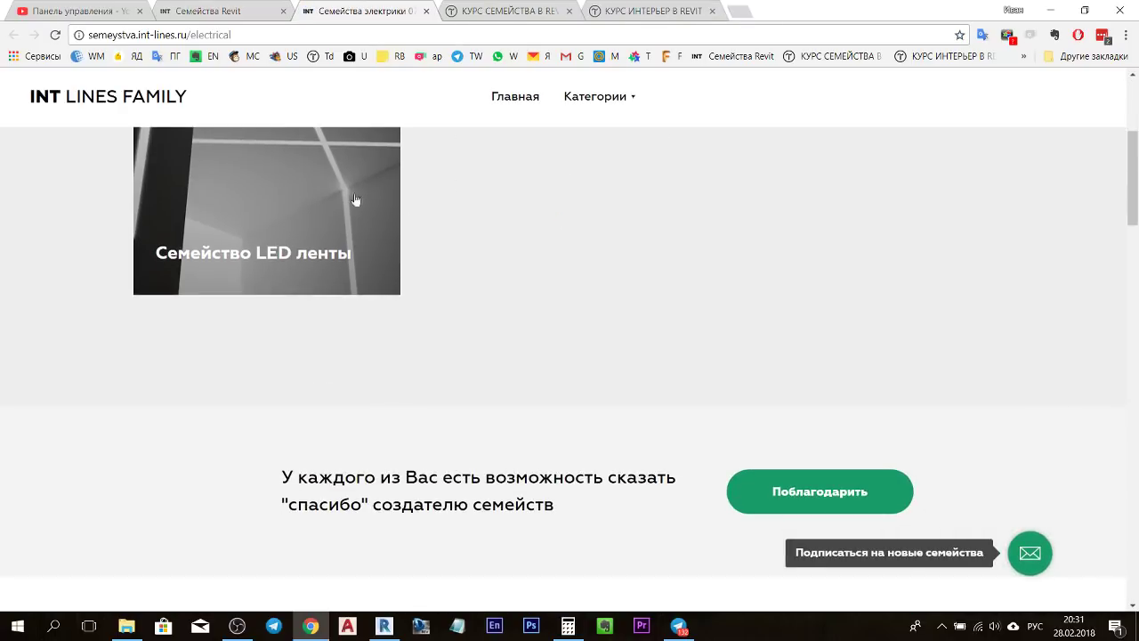
left_click(270, 216)
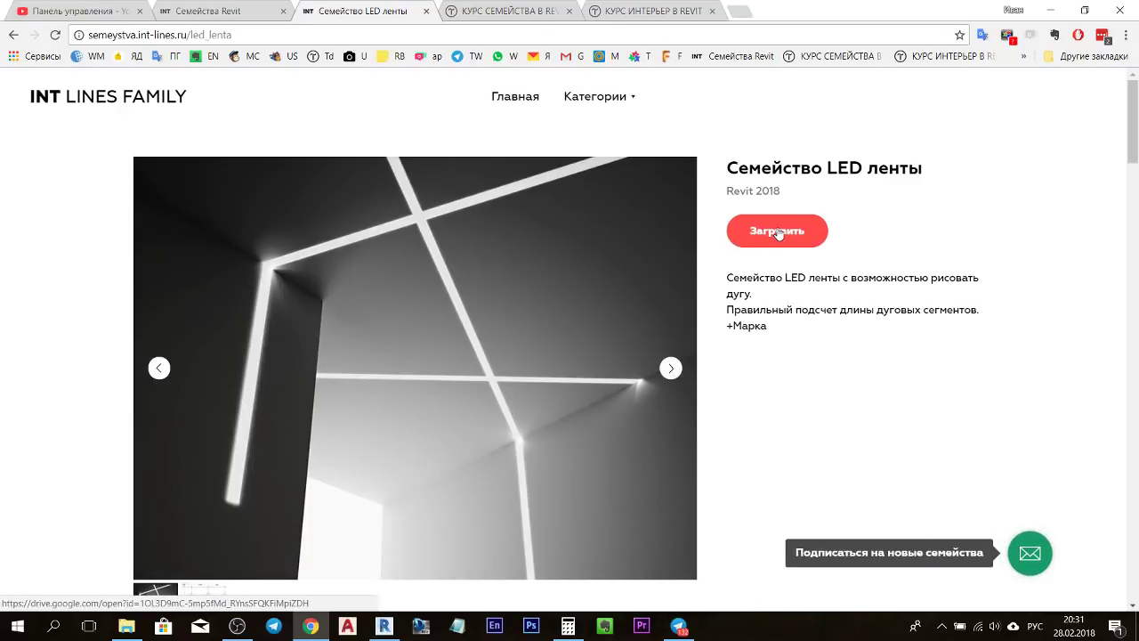
- Review the LED strip family page, select its address, and bring up the family category list
scroll(793, 251, "down", 3)
scroll(793, 251, "down", 3)
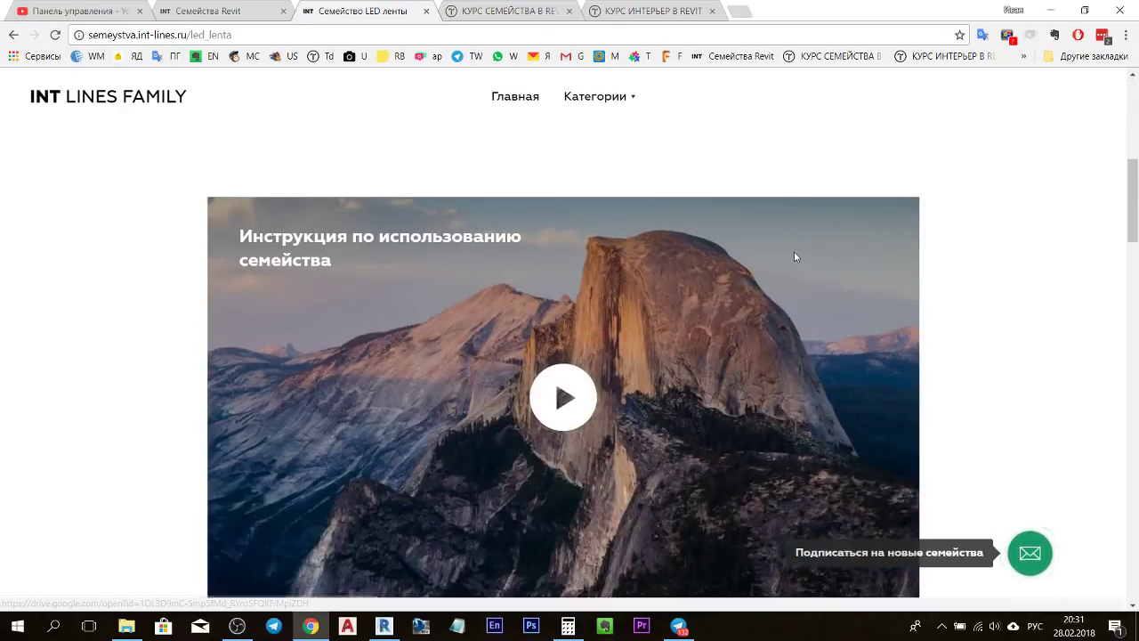
scroll(793, 251, "up", 3)
scroll(795, 256, "up", 3)
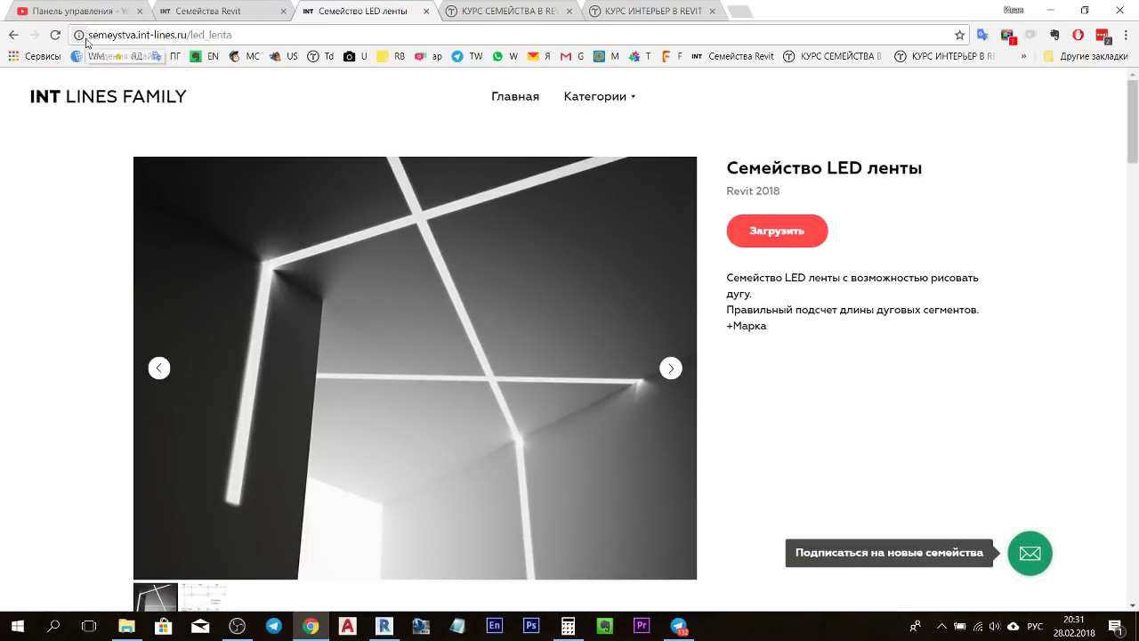
left_click_drag(89, 36, 238, 34)
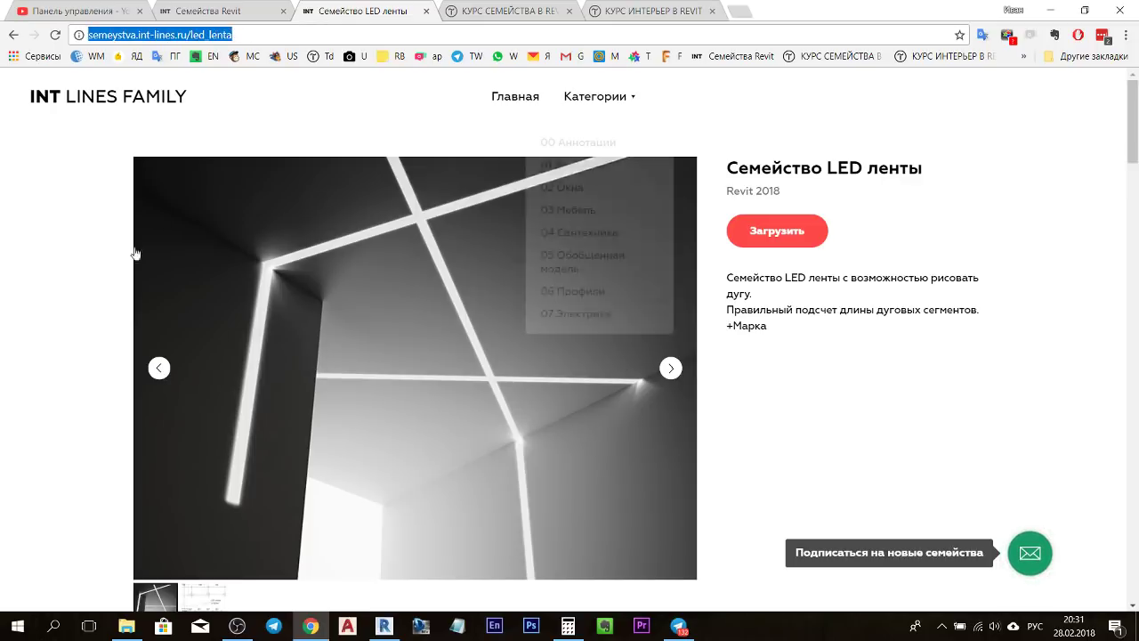
scroll(239, 404, "down", 2)
scroll(239, 404, "up", 2)
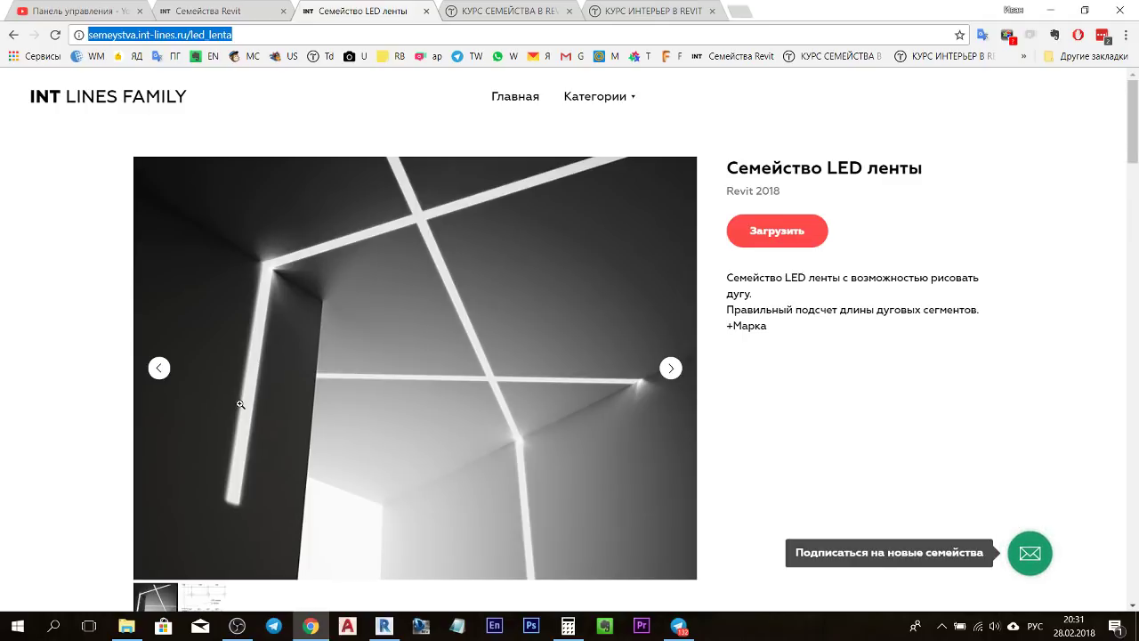
left_click(615, 100)
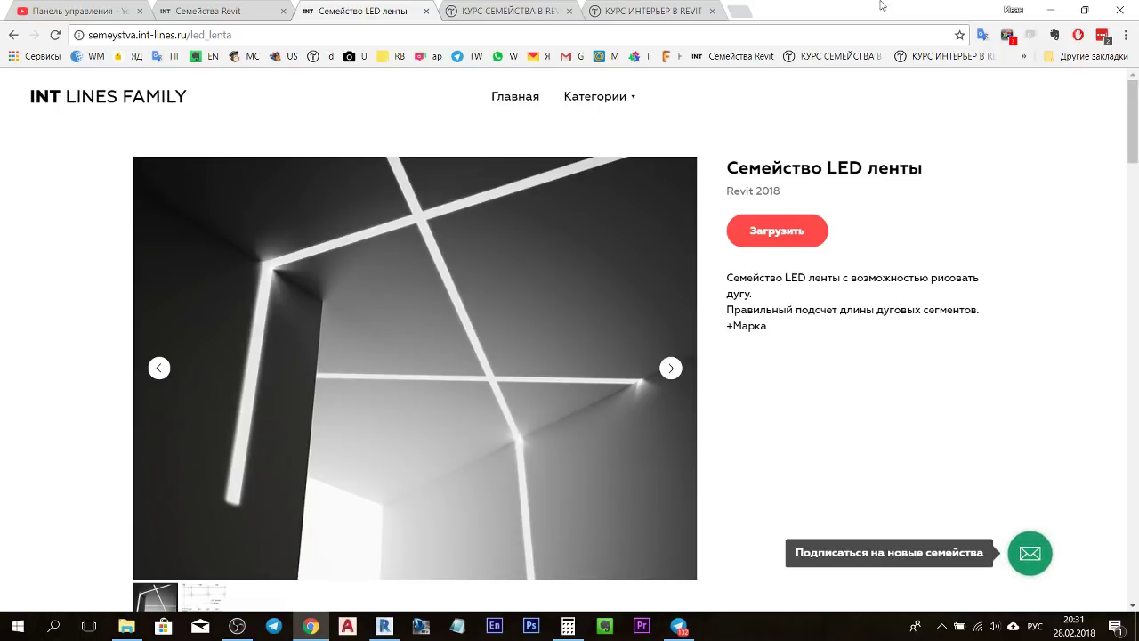
- Switch to the КУРС СЕМЕЙСТВА В REVIT tab and scroll through its Теория and Практика lists
left_click(505, 9)
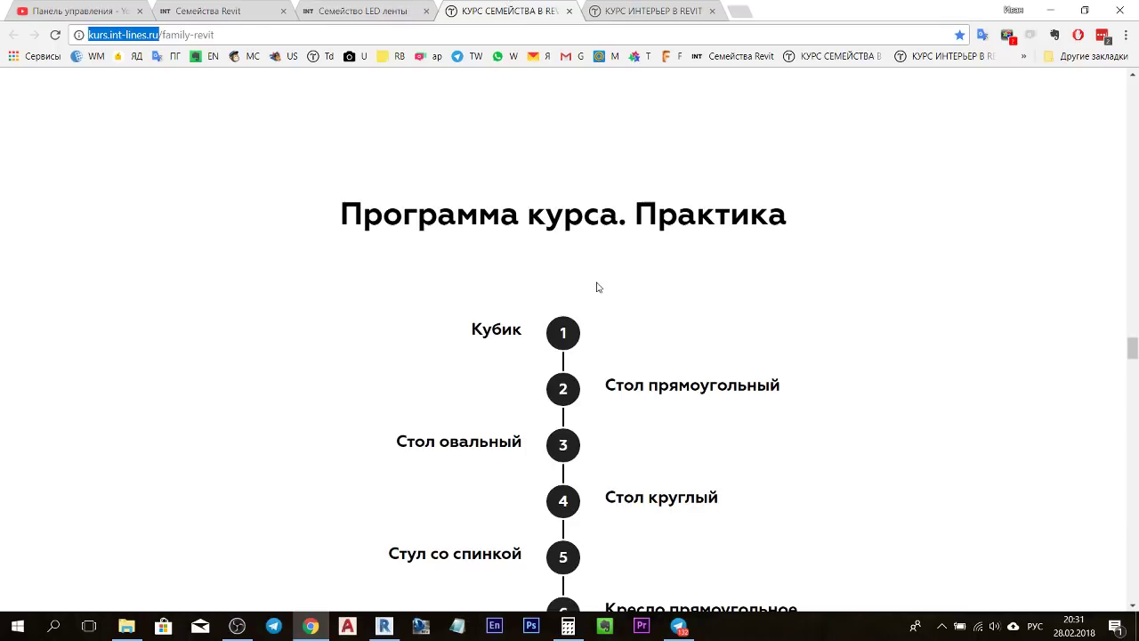
scroll(602, 285, "down", 1)
scroll(606, 285, "up", 1)
scroll(606, 286, "down", 3)
scroll(614, 281, "up", 1)
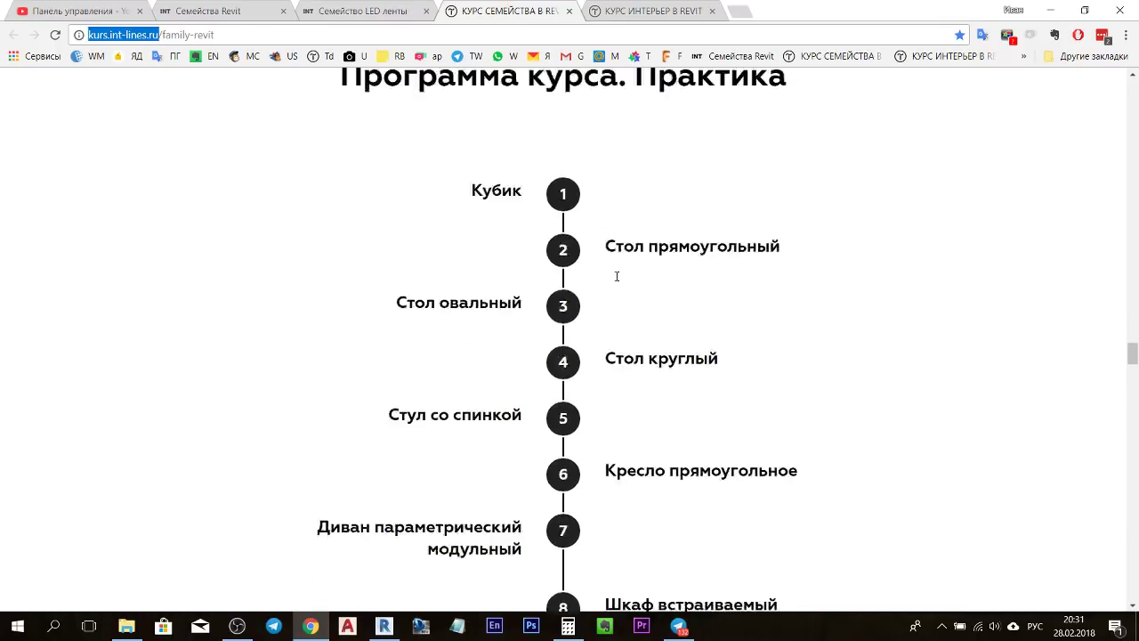
scroll(617, 276, "up", 3)
scroll(623, 280, "up", 3)
scroll(628, 285, "up", 5)
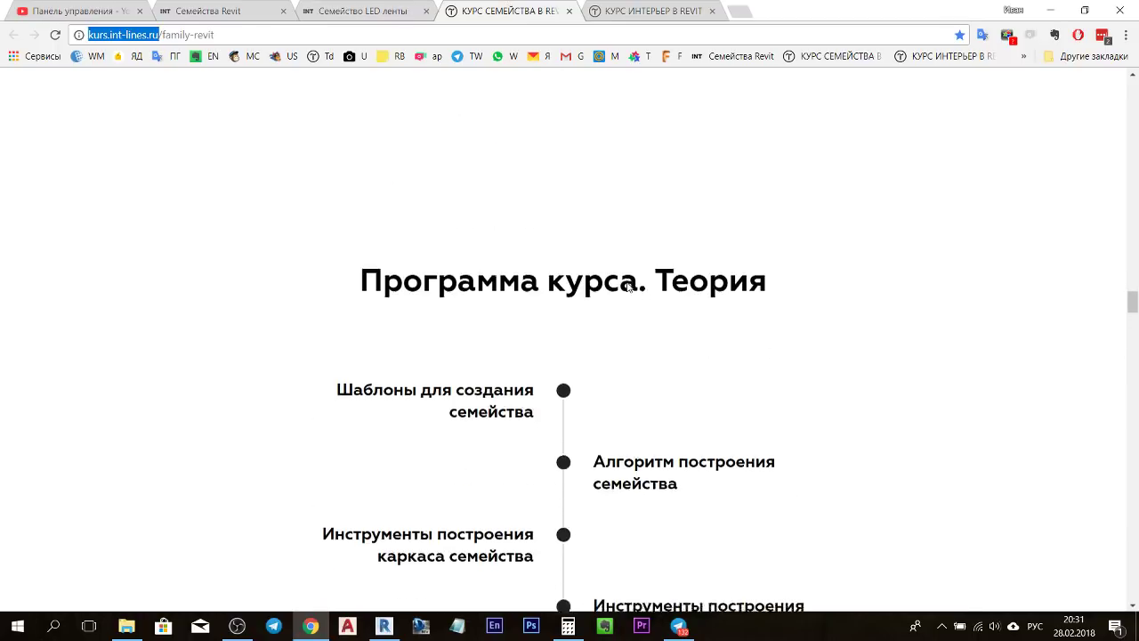
scroll(629, 285, "up", 2)
scroll(626, 285, "down", 3)
scroll(628, 287, "down", 2)
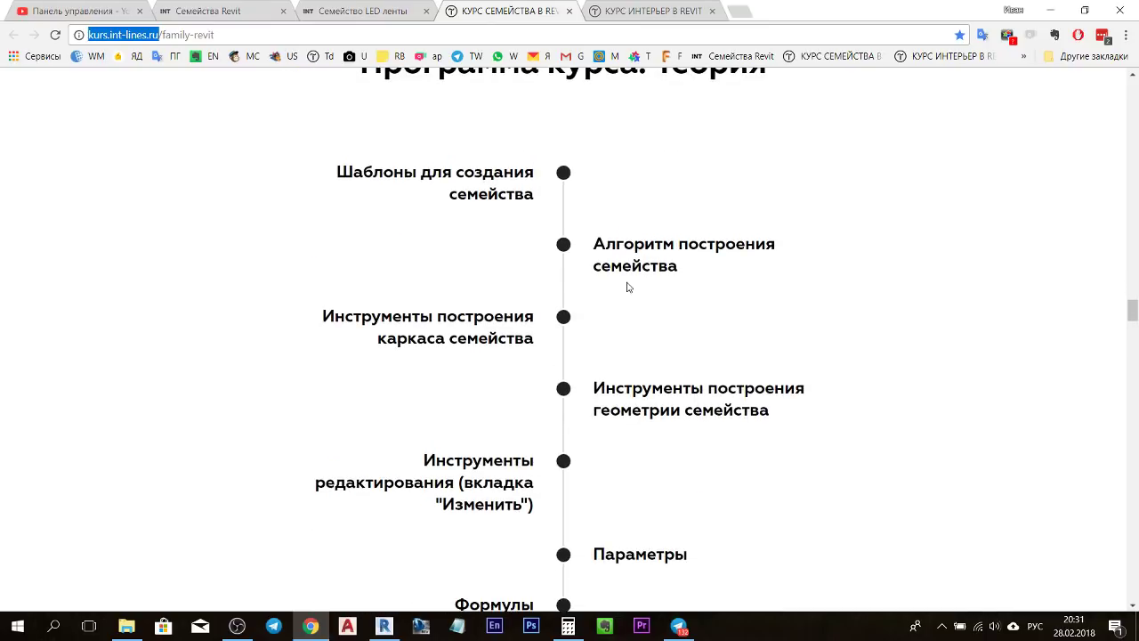
scroll(540, 206, "down", 2)
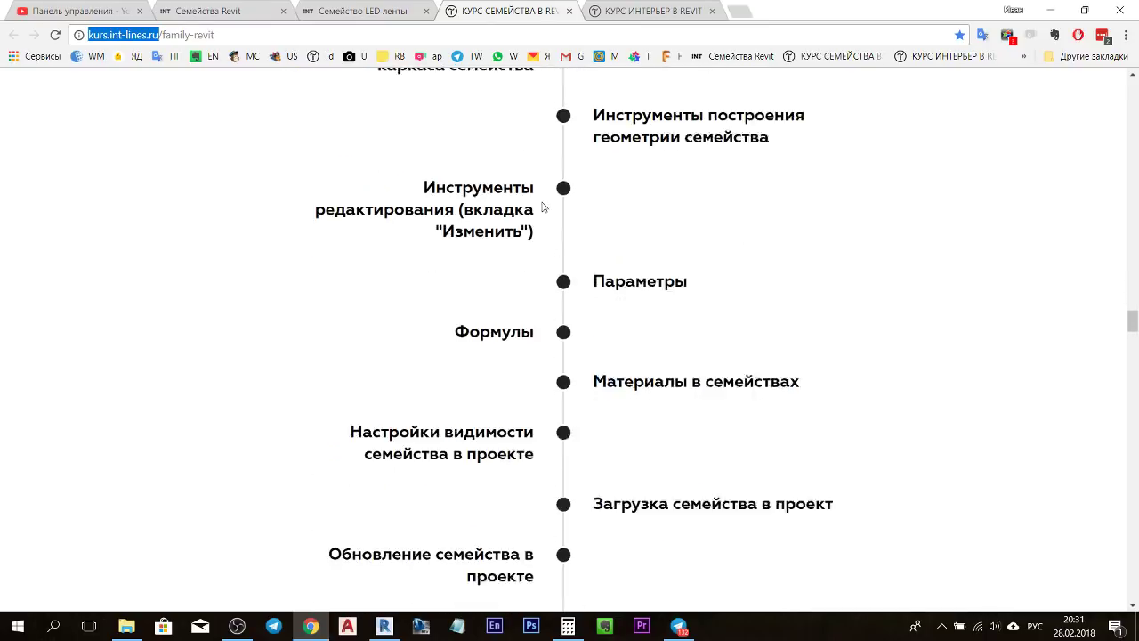
scroll(541, 206, "down", 2)
scroll(542, 206, "down", 3)
scroll(543, 206, "down", 2)
scroll(542, 206, "down", 2)
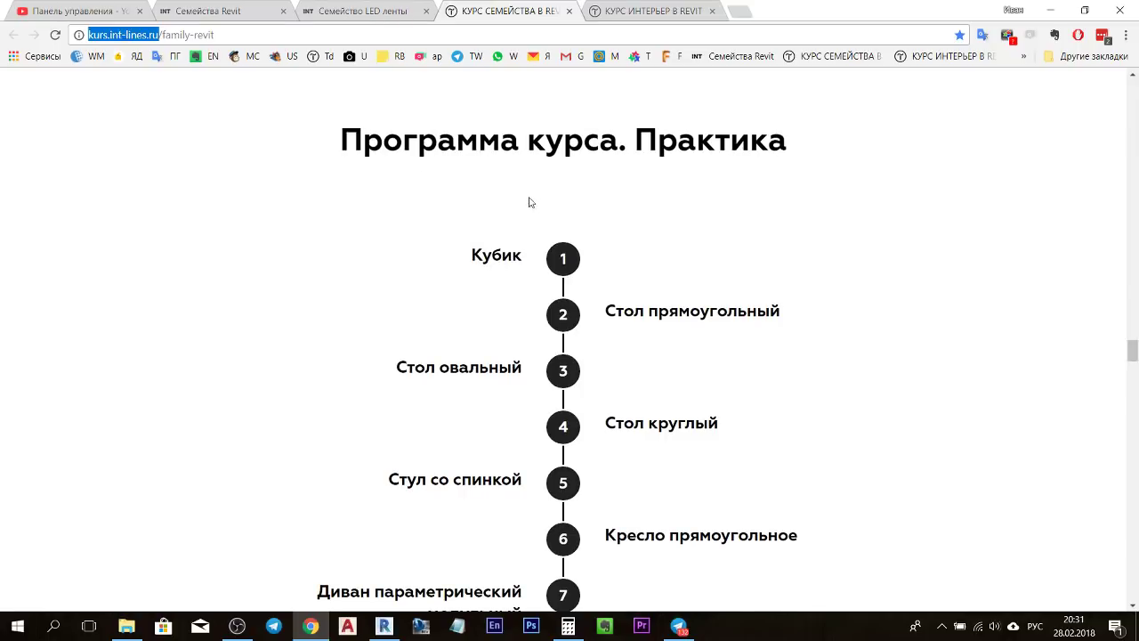
scroll(520, 198, "down", 2)
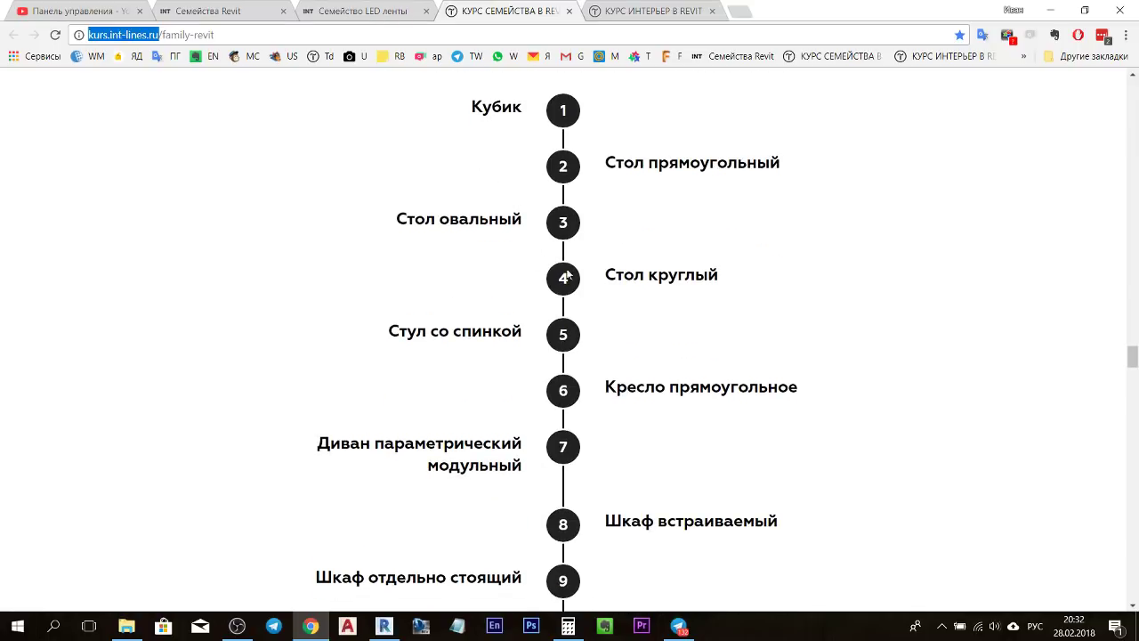
- Highlight the Кубик, Стол прямоугольный and Кресло прямоугольное lesson titles, then bring up File Explorer
mouse_move(437, 99)
left_mouse_down()
mouse_move(534, 106)
mouse_move(497, 103)
left_mouse_up()
left_click(562, 110)
left_click_drag(568, 109, 552, 113)
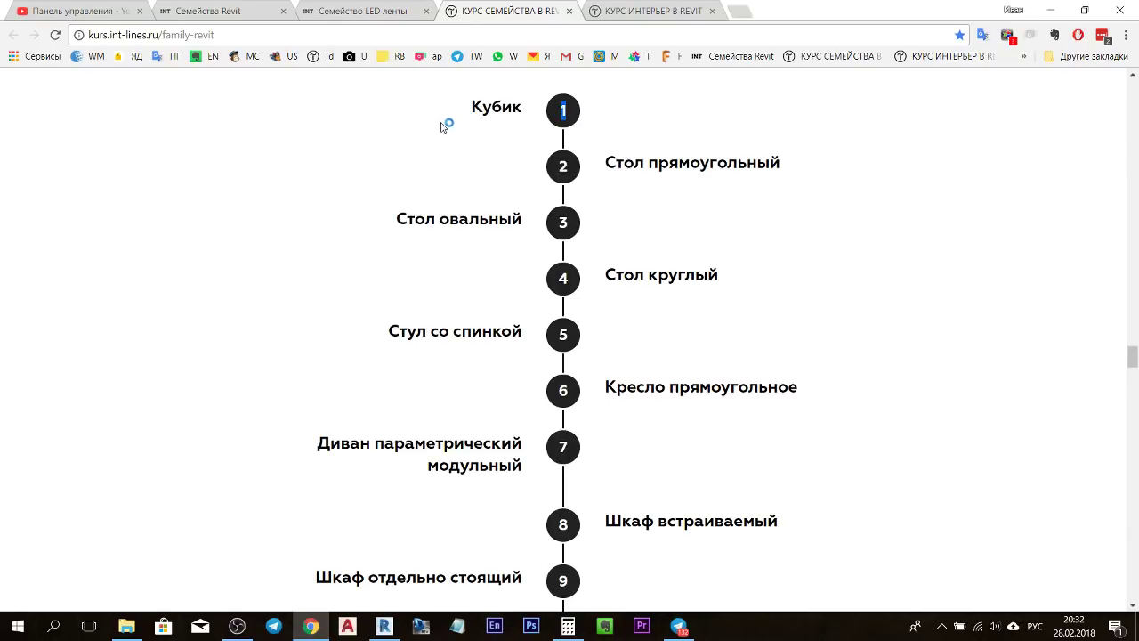
left_click(661, 123)
left_click_drag(606, 163, 804, 169)
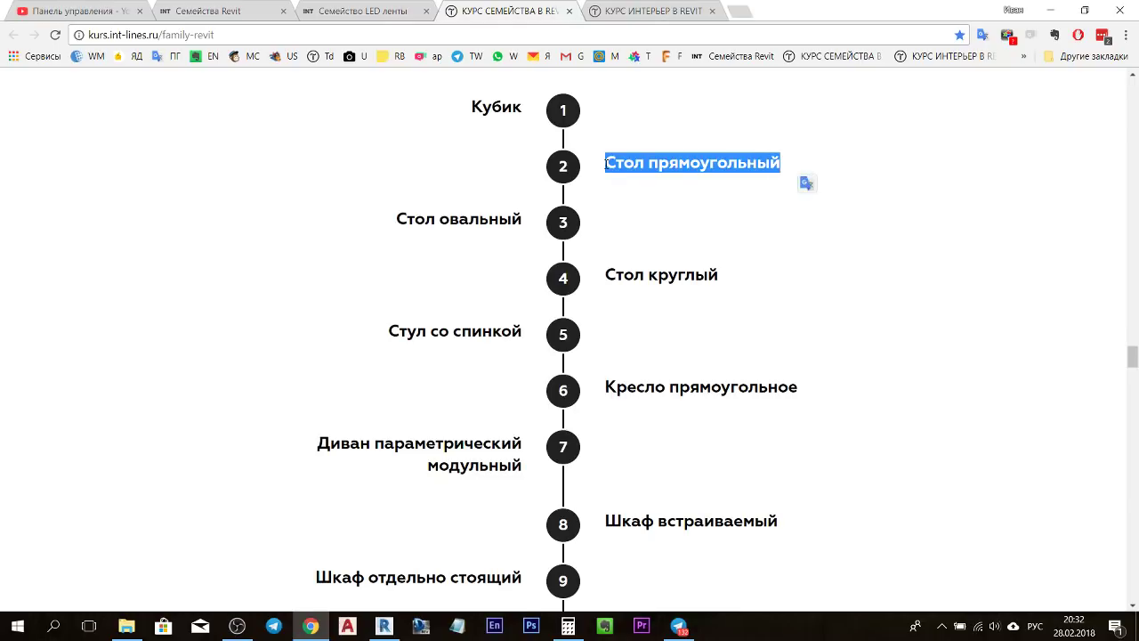
scroll(606, 166, "down", 2)
scroll(611, 178, "up", 1)
scroll(512, 254, "up", 2)
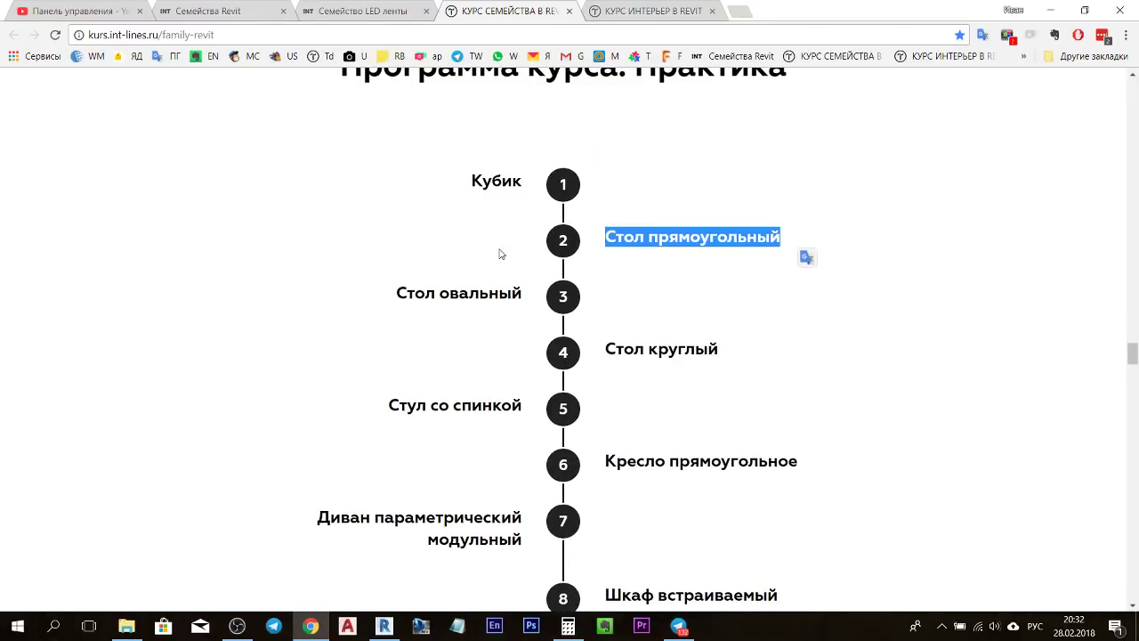
scroll(499, 254, "down", 1)
left_click_drag(385, 333, 482, 334)
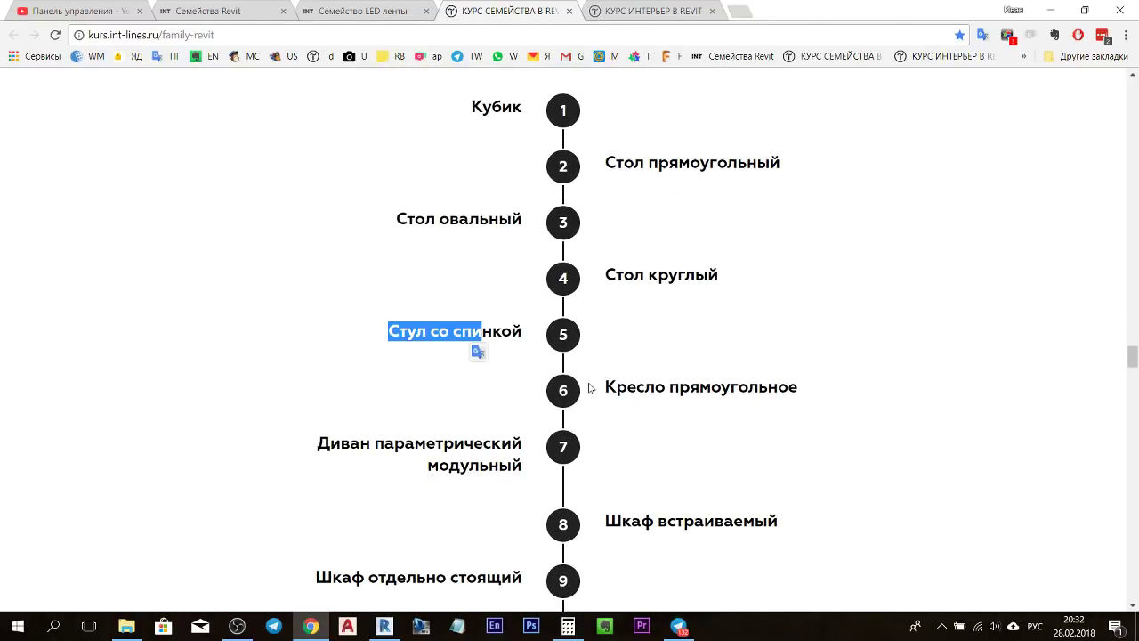
left_click_drag(601, 389, 829, 407)
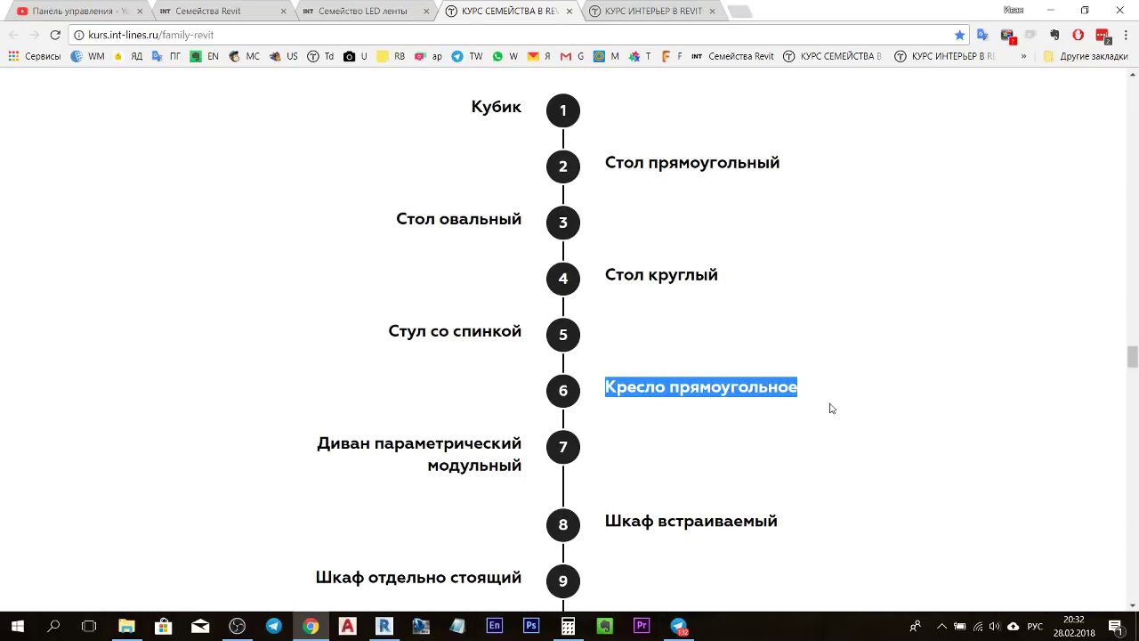
left_click(697, 383)
scroll(575, 419, "down", 1)
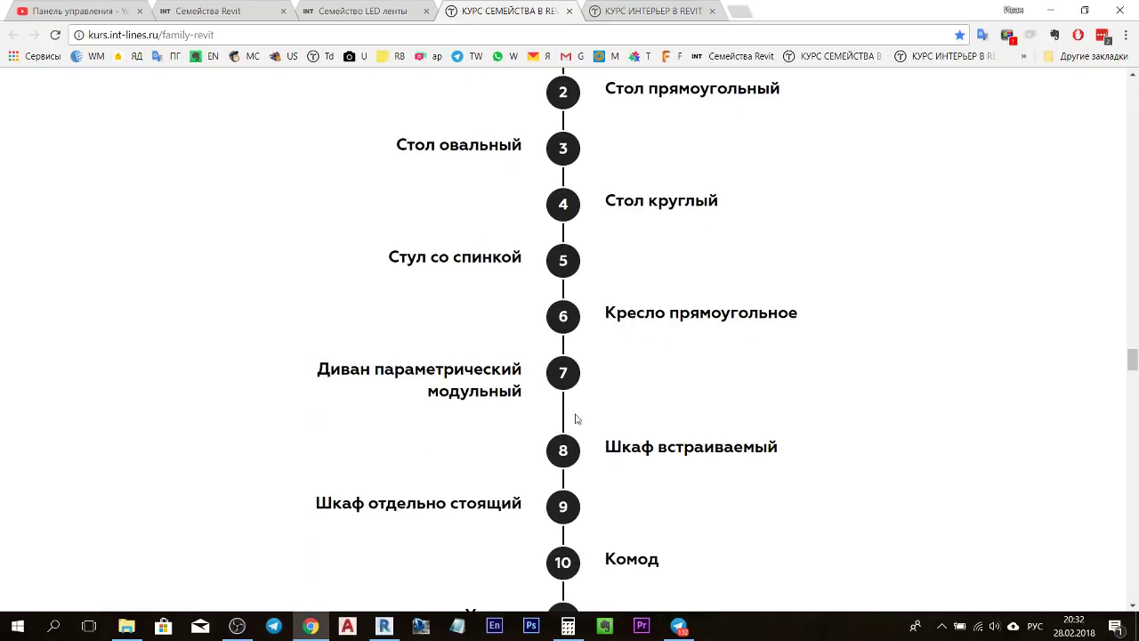
left_click(127, 627)
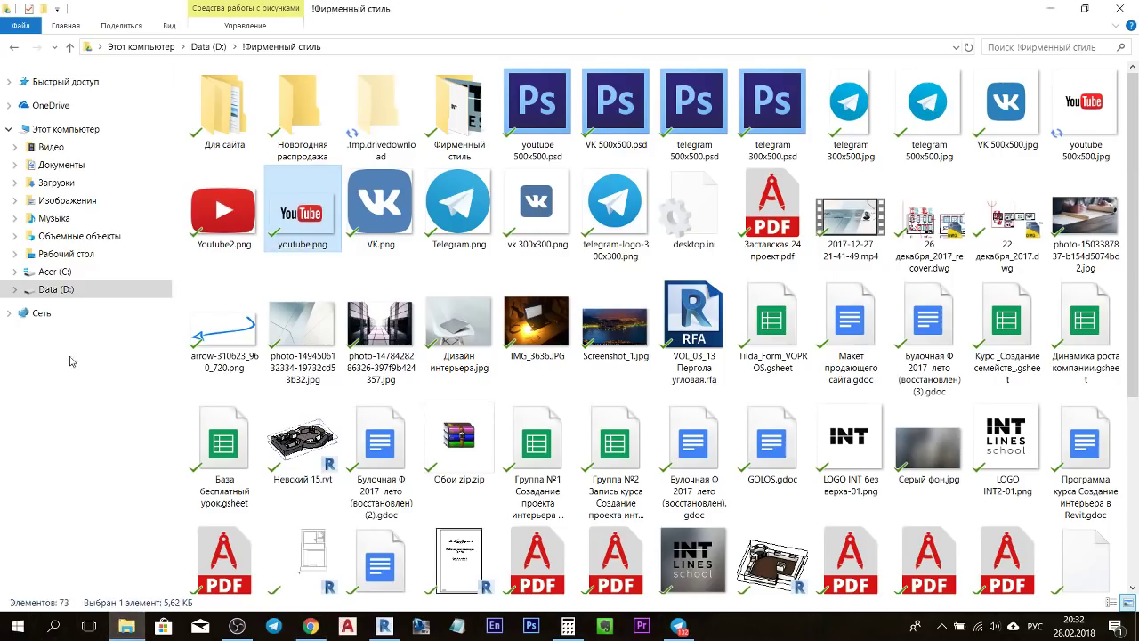
- Open Для теста семейств.rvt from D:\Мои курсы\Создание семейств в Revit\Урок 4 in Revit
left_click(55, 292)
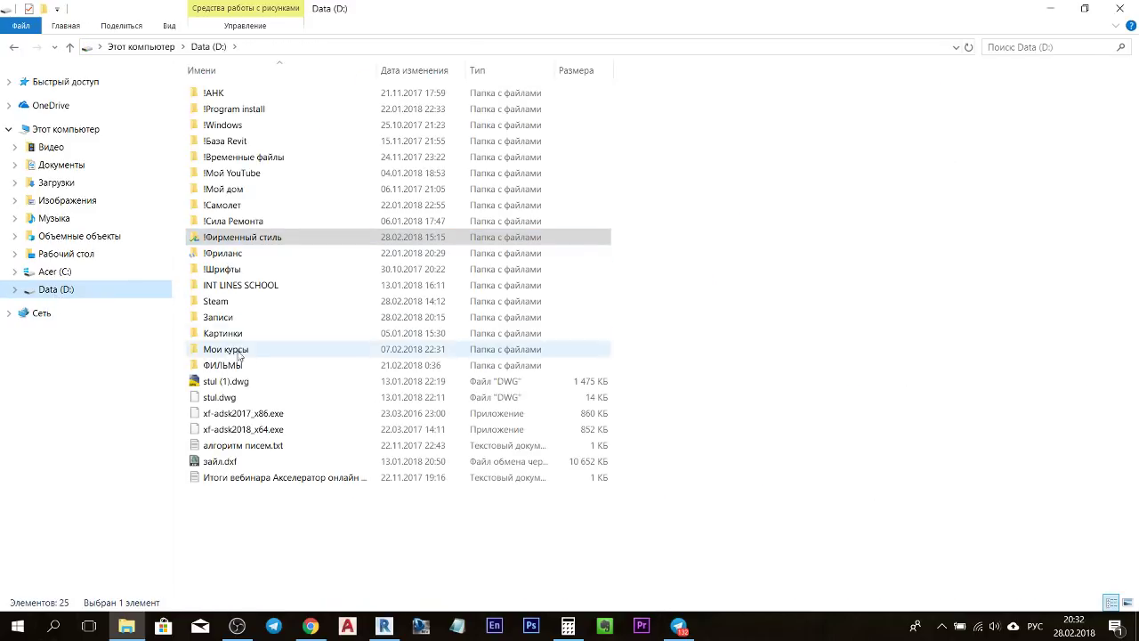
double_click(238, 349)
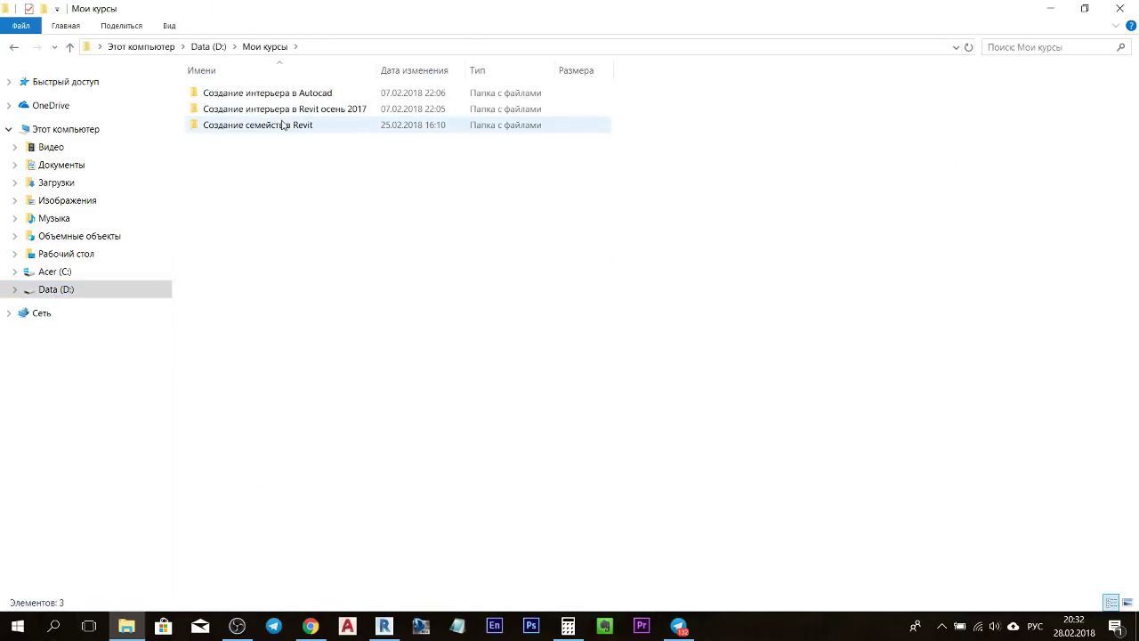
double_click(281, 125)
left_click(224, 140)
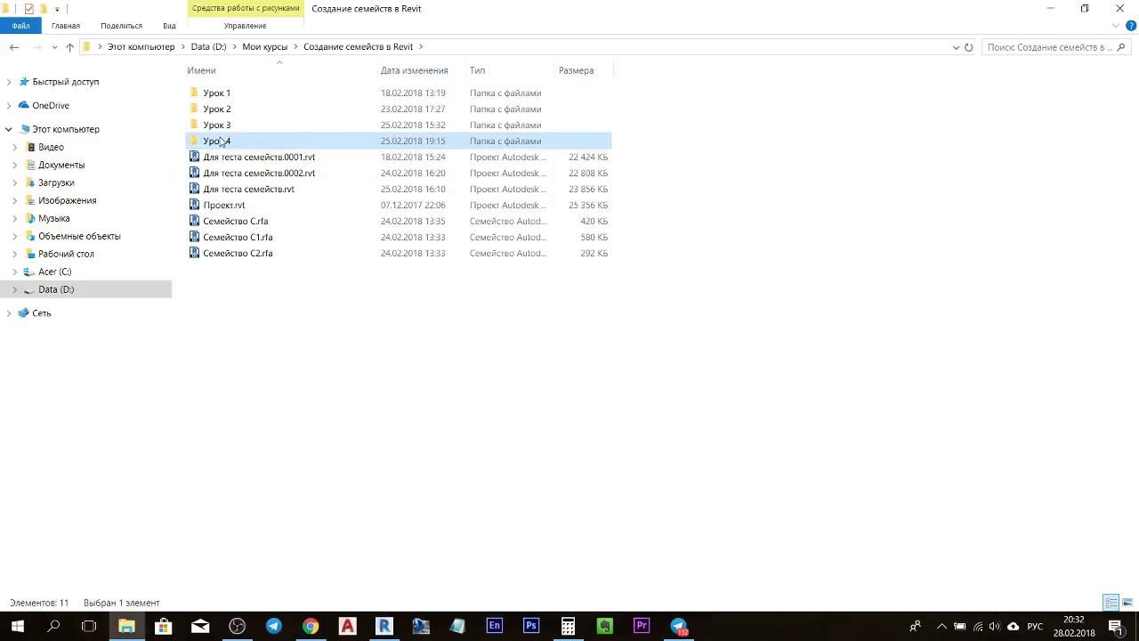
left_click(225, 141)
left_click(283, 220)
left_click(237, 145)
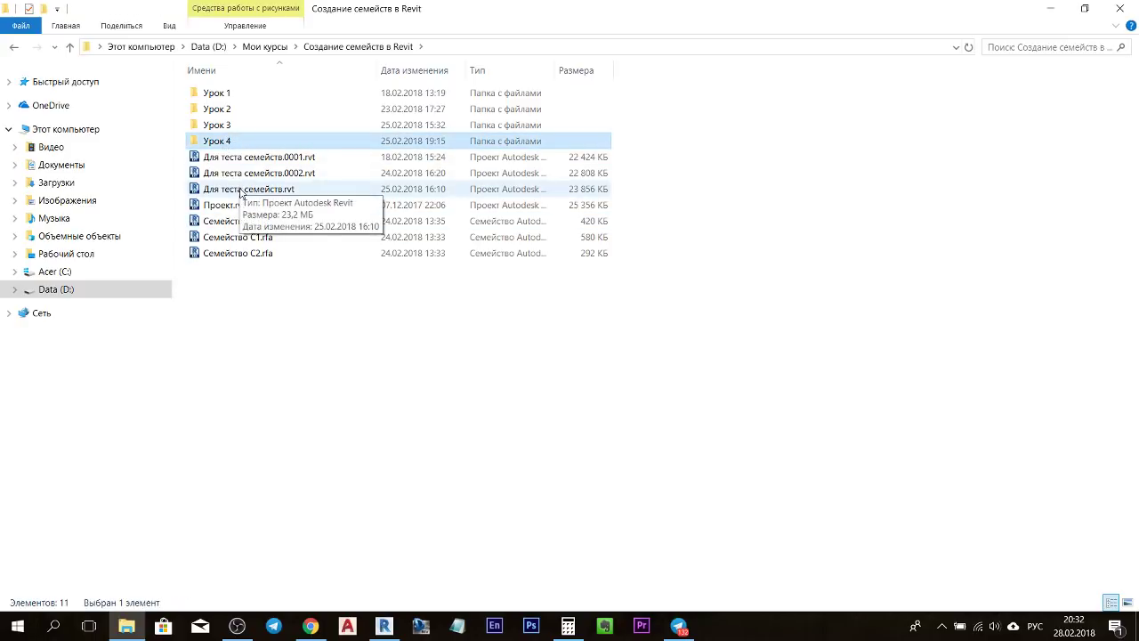
left_click(241, 193)
double_click(205, 188)
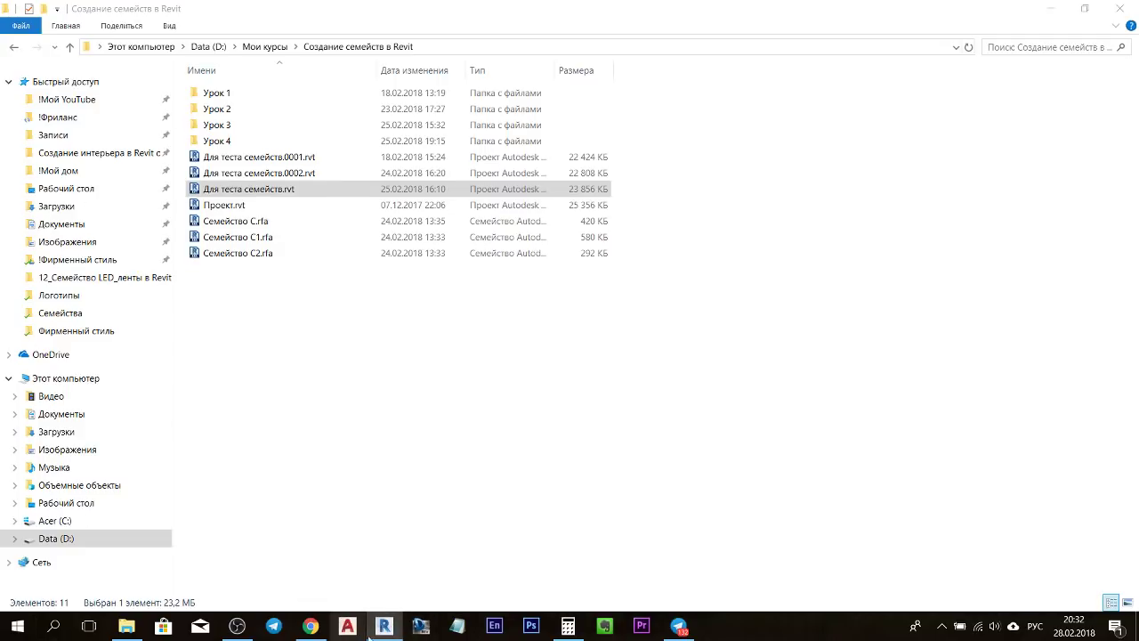
left_click(384, 625)
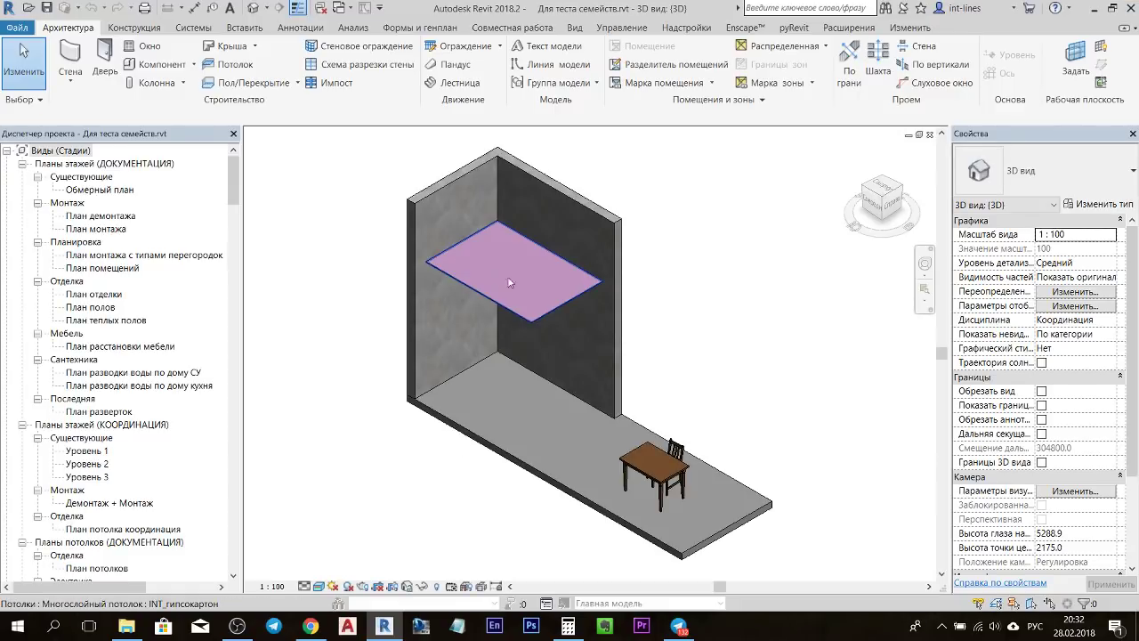
- Zoom and orbit the 3D view in close on the table and chair
scroll(692, 484, "up", 3)
scroll(687, 462, "up", 1)
middle_click_drag(785, 424, 534, 321, "shift")
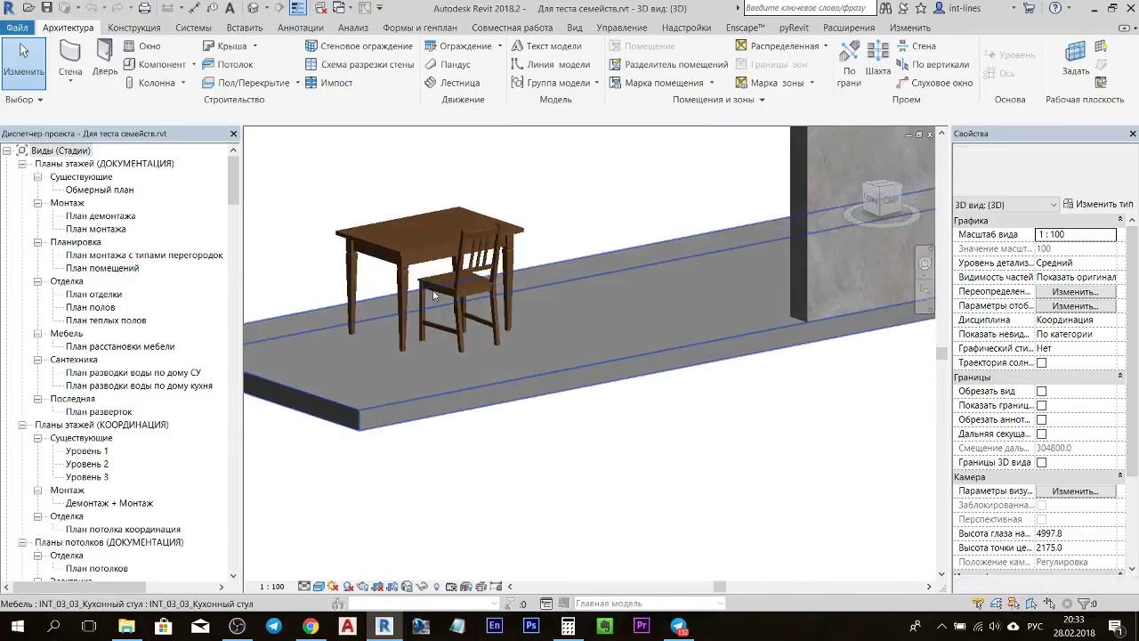
scroll(486, 281, "up", 2)
- Set the table's Тип ножки to the classical leg type
scroll(486, 280, "up", 2)
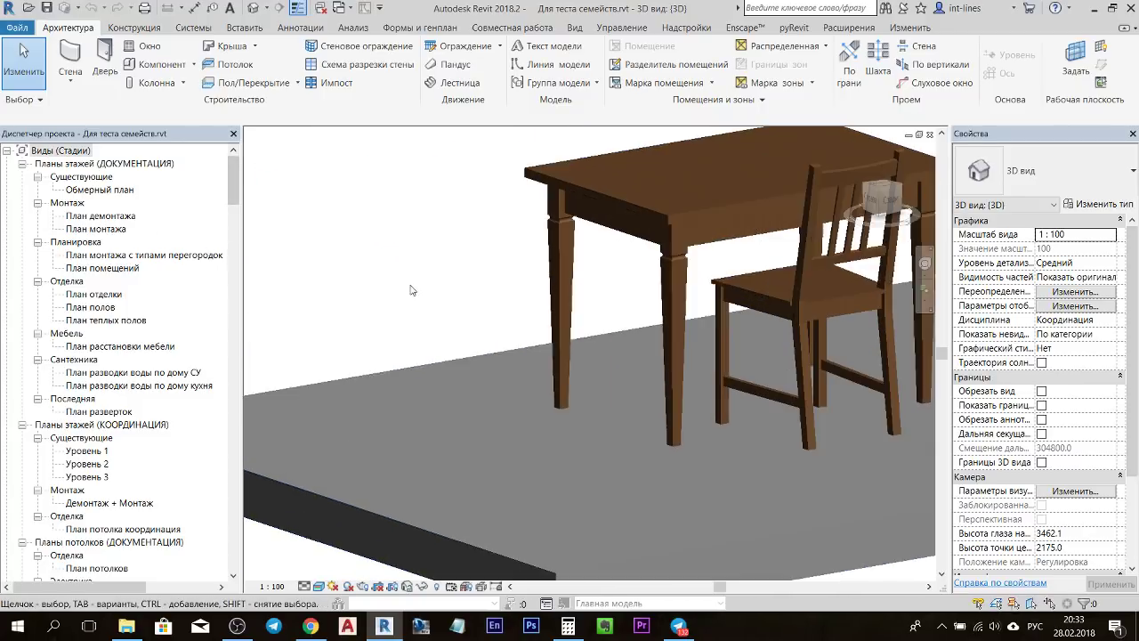
scroll(418, 289, "up", 1)
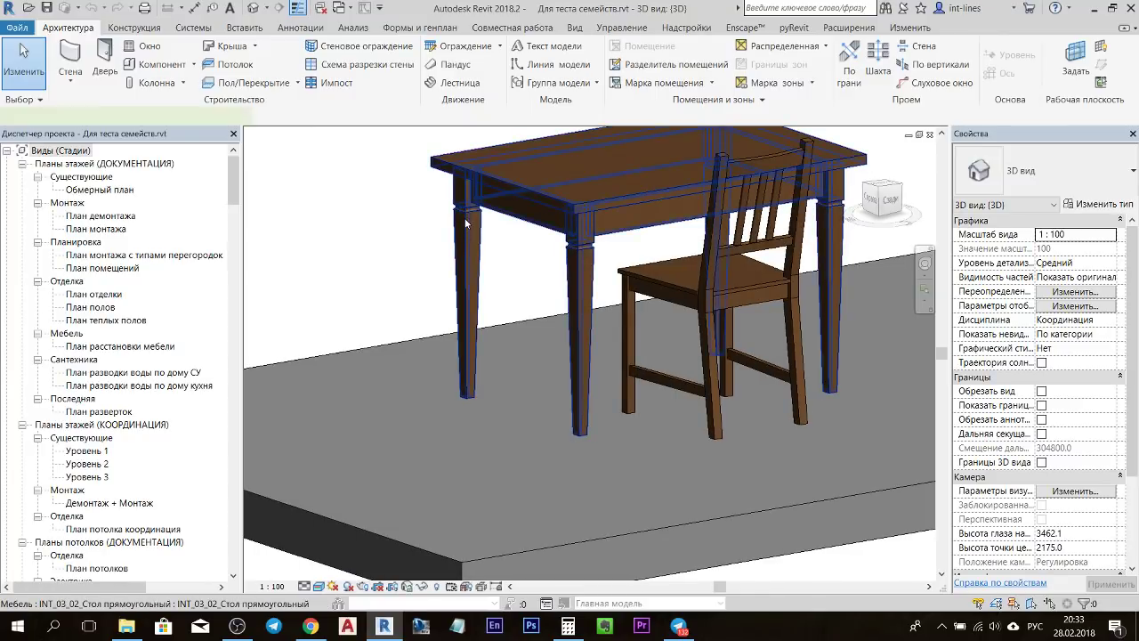
left_click(464, 225)
left_click(1126, 478)
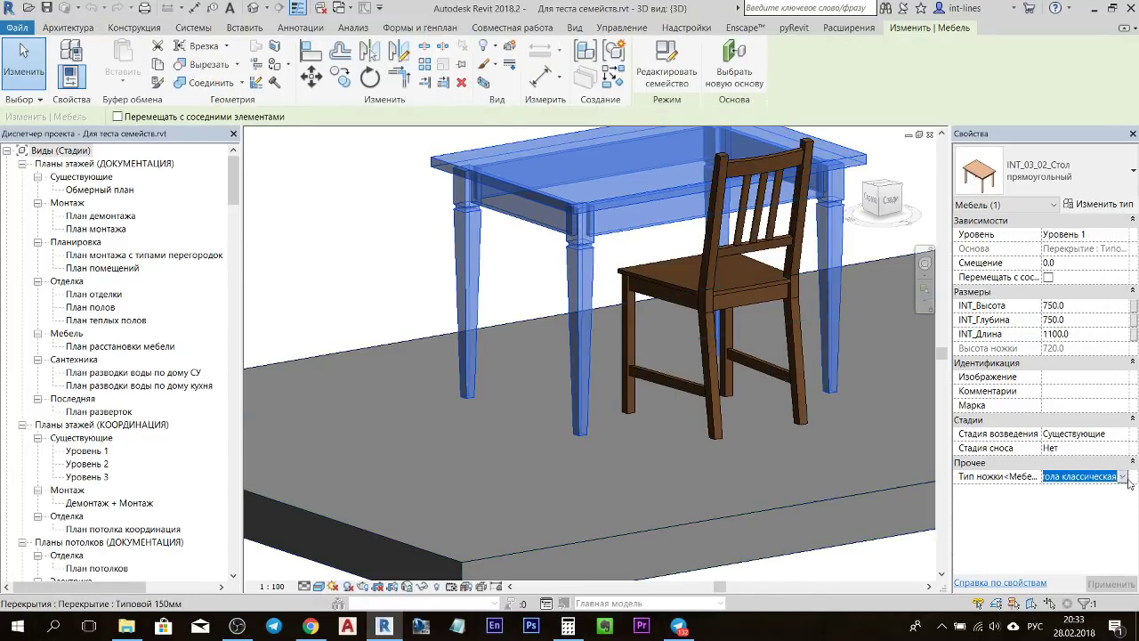
left_click(1123, 477)
left_click(883, 505)
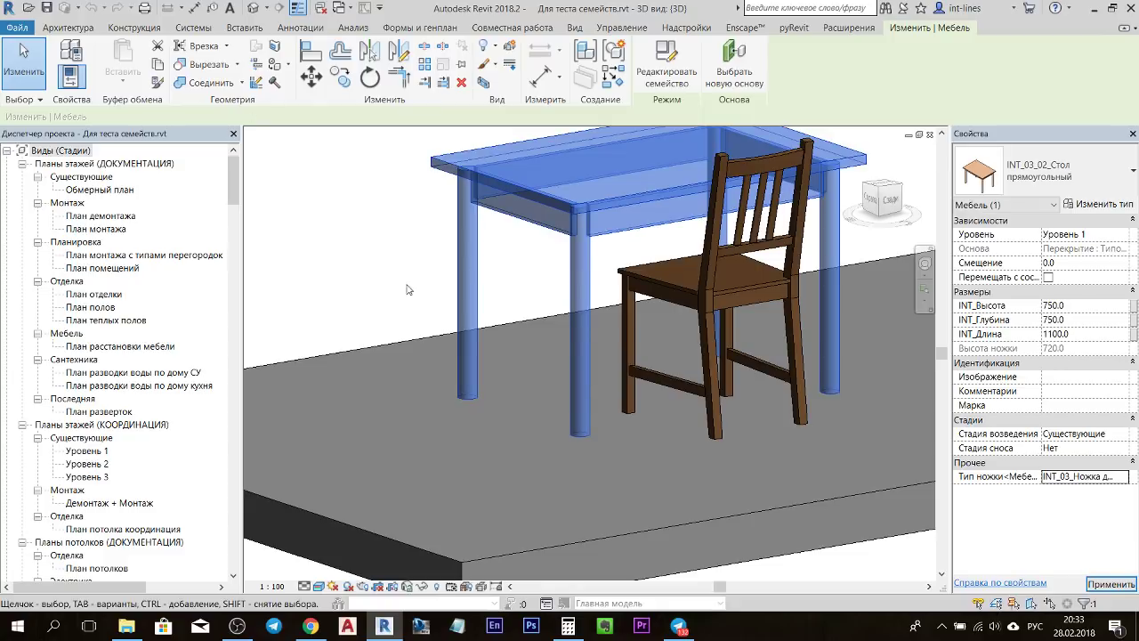
key("Escape")
- Switch the table's Тип ножки to the round leg type
left_click(587, 213)
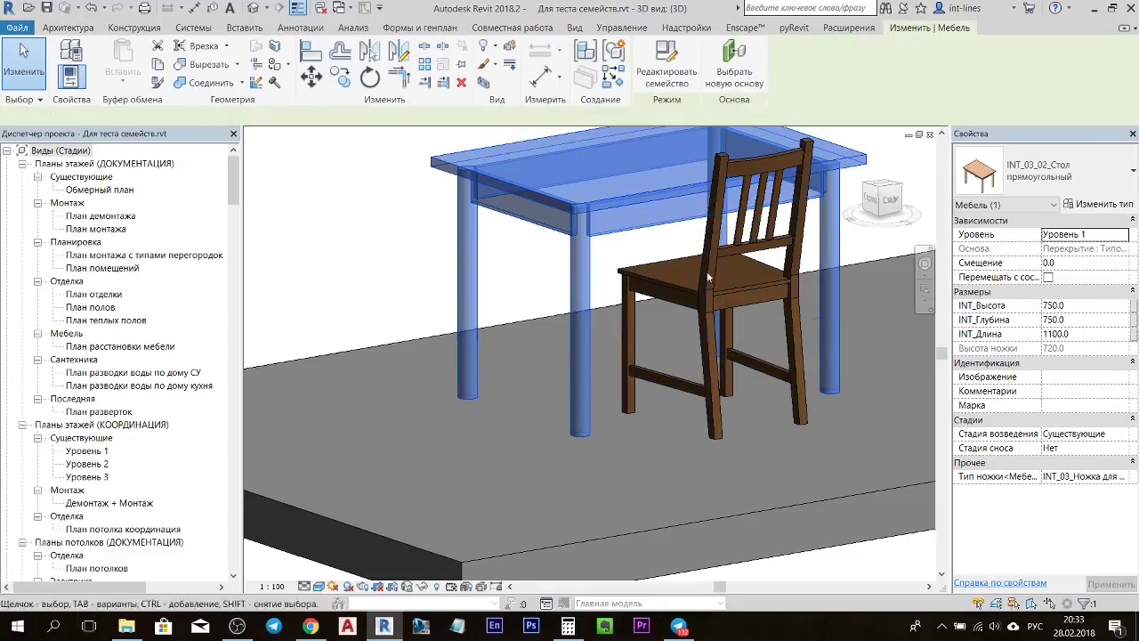
left_click(1126, 478)
left_click(1123, 478)
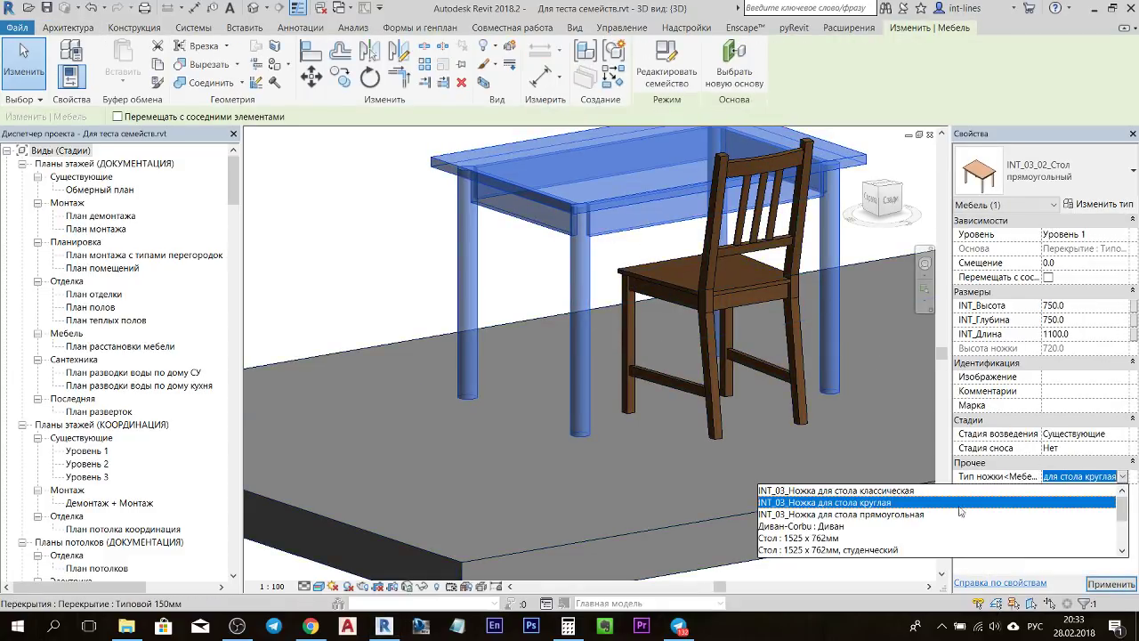
left_click(886, 514)
left_click(405, 233)
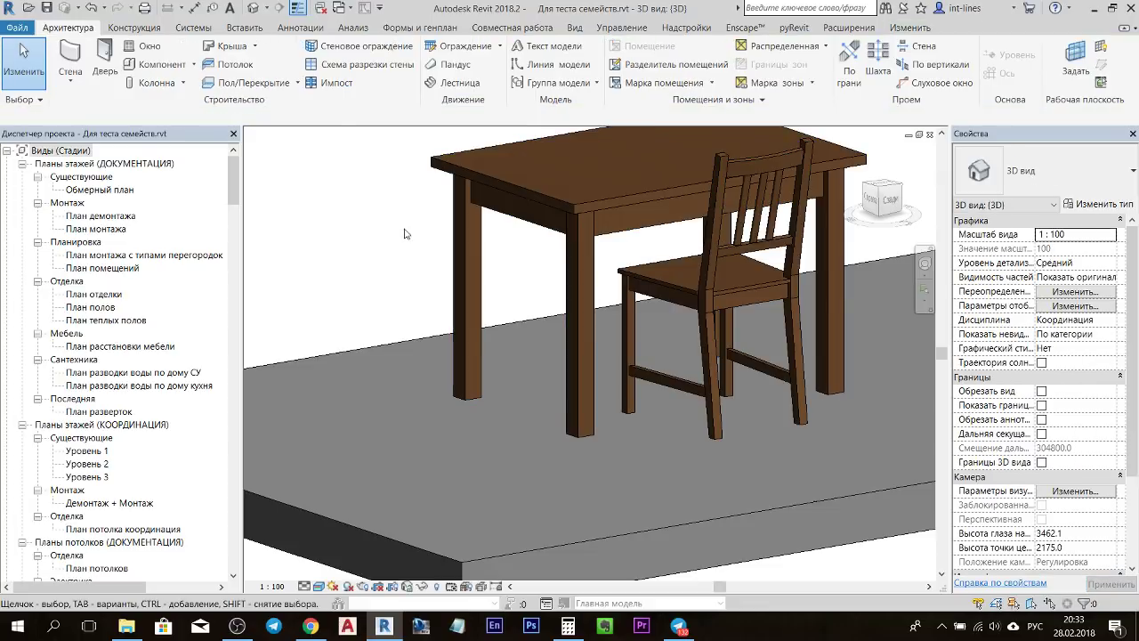
- Give the table square INT_03_Ножка для стола прямоугольная legs
left_click(518, 186)
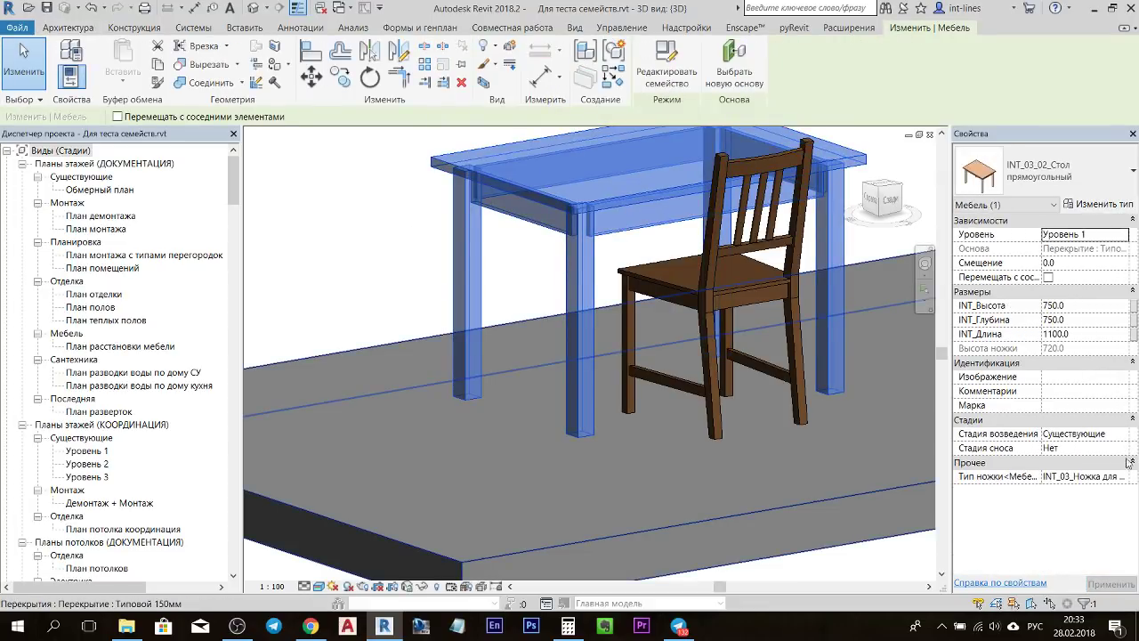
left_click(1127, 478)
left_click(1123, 477)
left_click(885, 503)
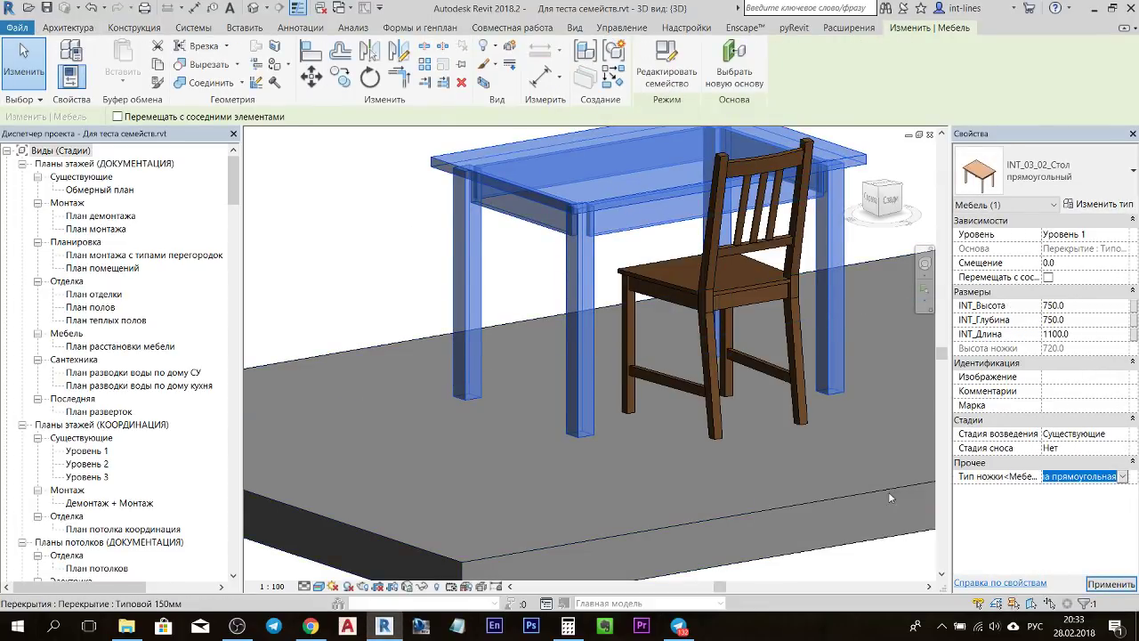
left_click(353, 223)
scroll(354, 223, "down", 3)
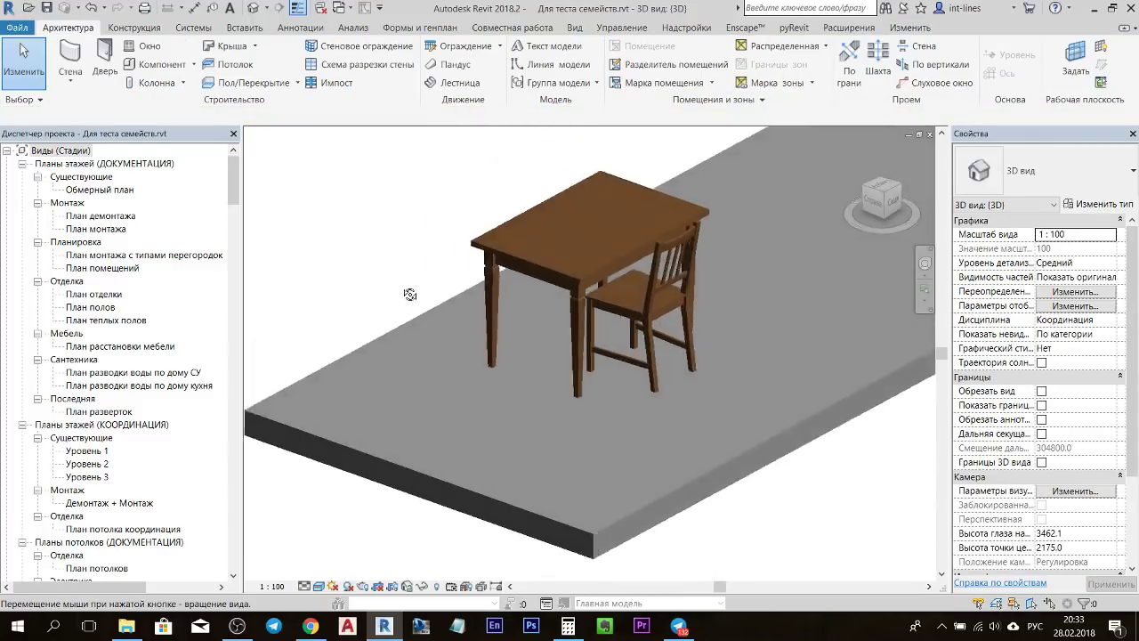
scroll(407, 293, "up", 3)
scroll(597, 277, "up", 2)
scroll(596, 277, "down", 3)
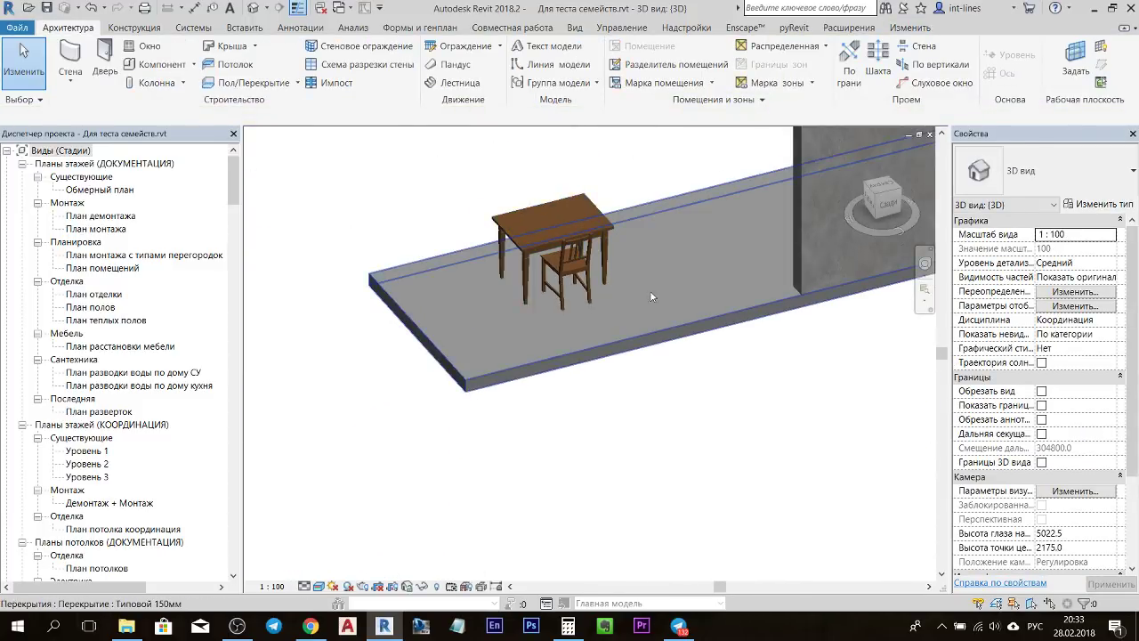
middle_click_drag(650, 290, 761, 336, "shift")
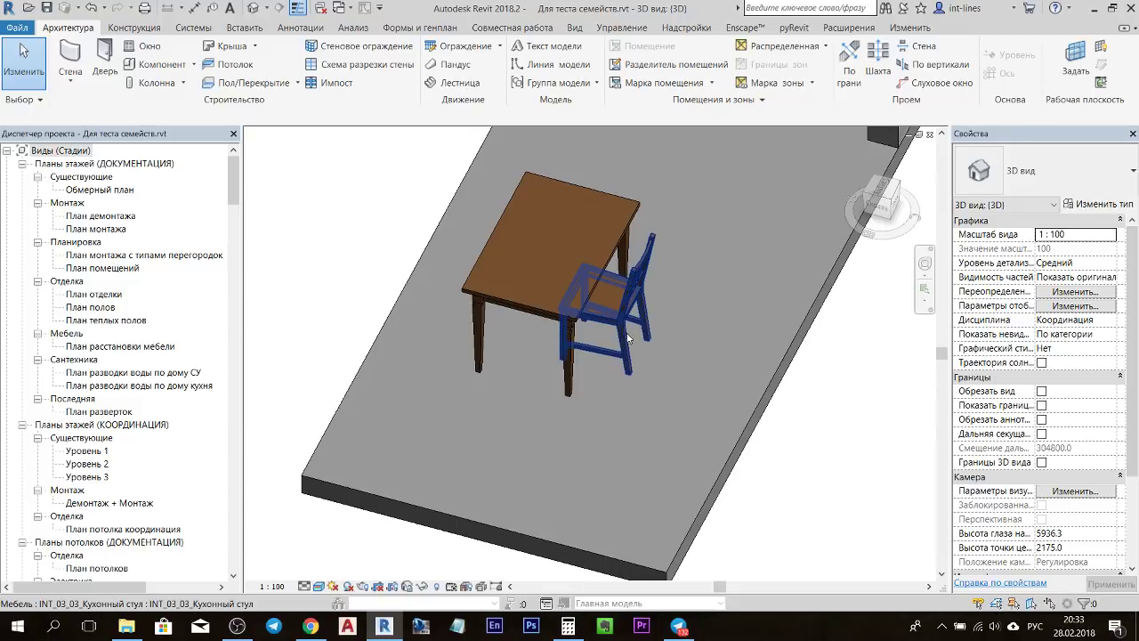
left_click(627, 337)
mouse_move(627, 337)
middle_mouse_down("shift")
mouse_move(855, 377)
mouse_move(776, 456)
middle_mouse_up("shift")
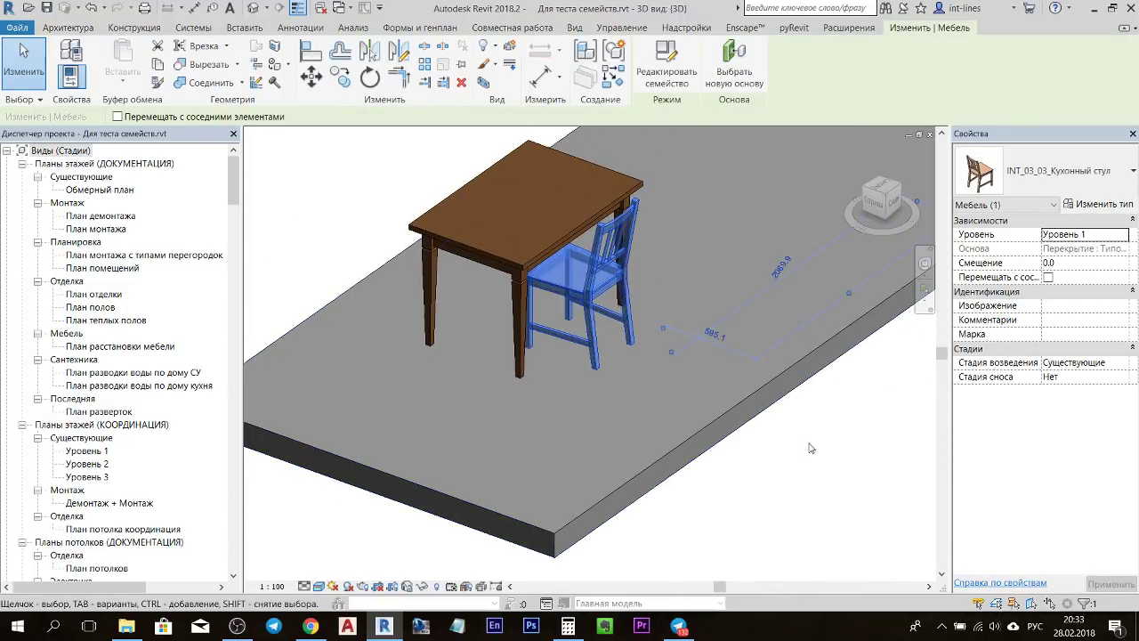
key("Escape")
mouse_move(776, 456)
middle_mouse_down("shift")
mouse_move(949, 457)
mouse_move(610, 142)
mouse_move(378, 181)
mouse_move(649, 246)
mouse_move(704, 280)
mouse_move(754, 340)
mouse_move(560, 284)
mouse_move(694, 323)
middle_mouse_up("shift")
scroll(712, 322, "down", 3)
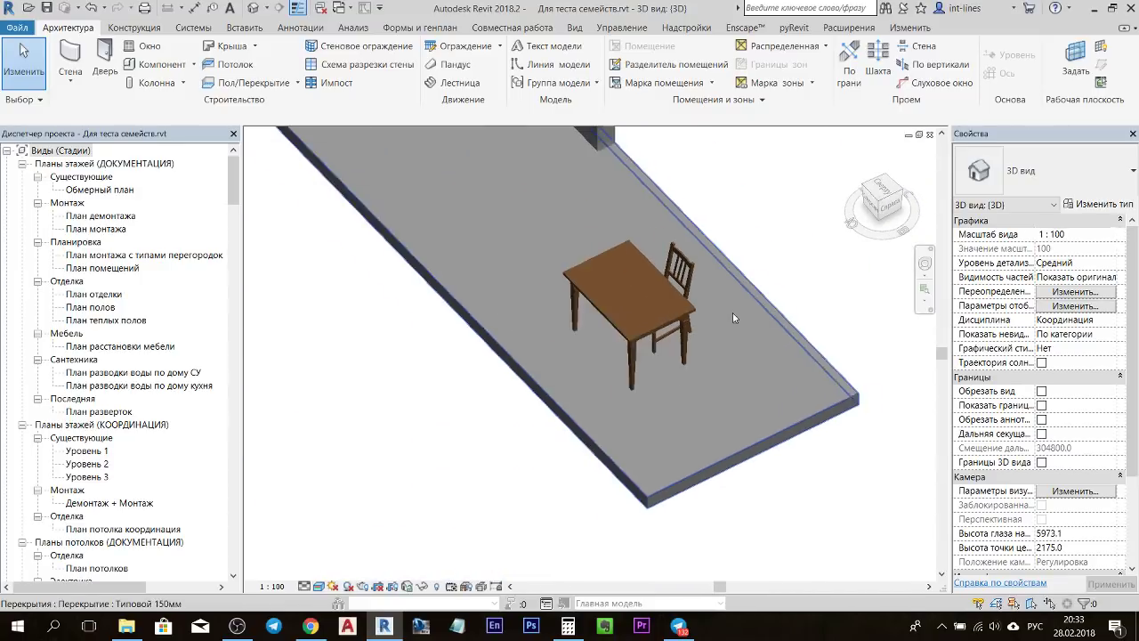
- View the office chair photo in Урок 4 > ТЗ Офисный стул, close it, and return to Chrome
left_click(17, 27)
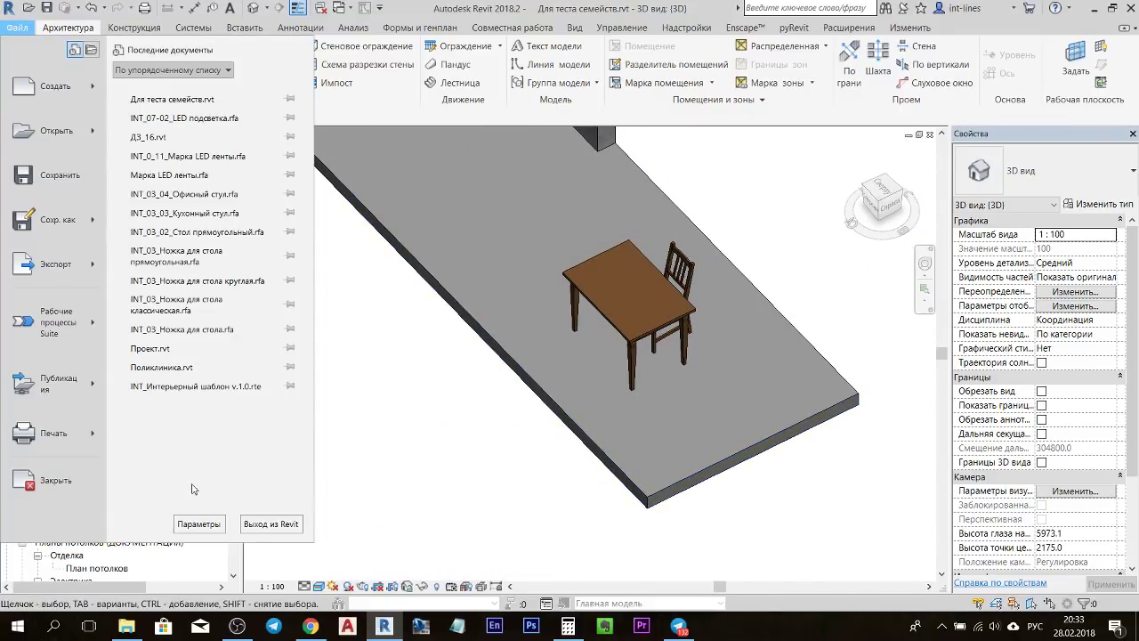
left_click(126, 627)
left_click(216, 142)
double_click(216, 143)
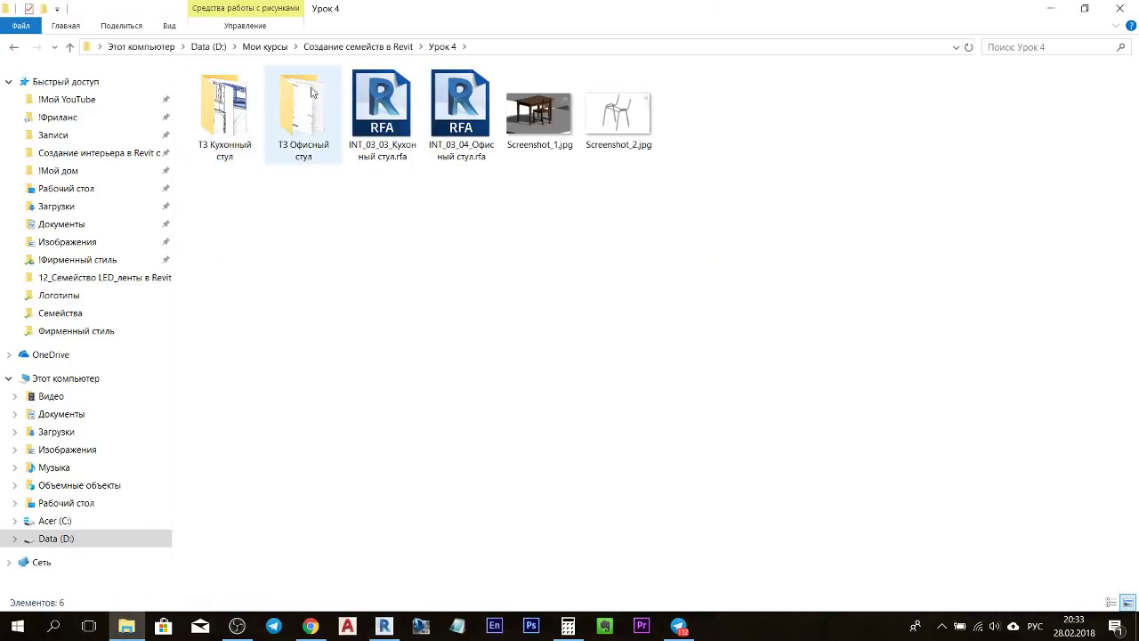
double_click(320, 112)
double_click(364, 101)
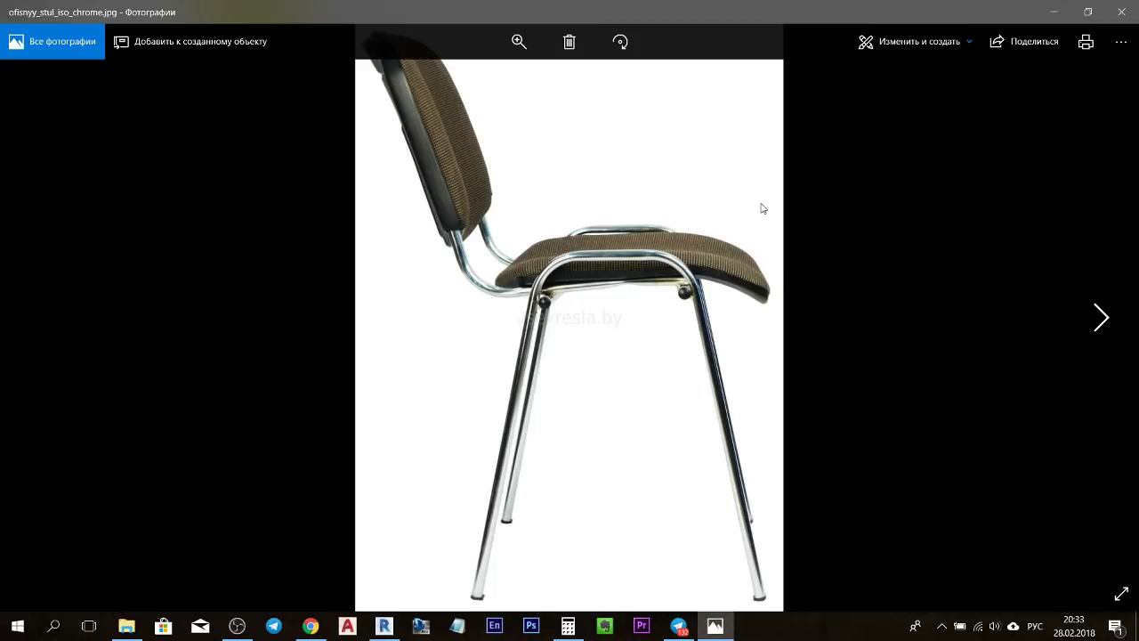
left_click(1136, 6)
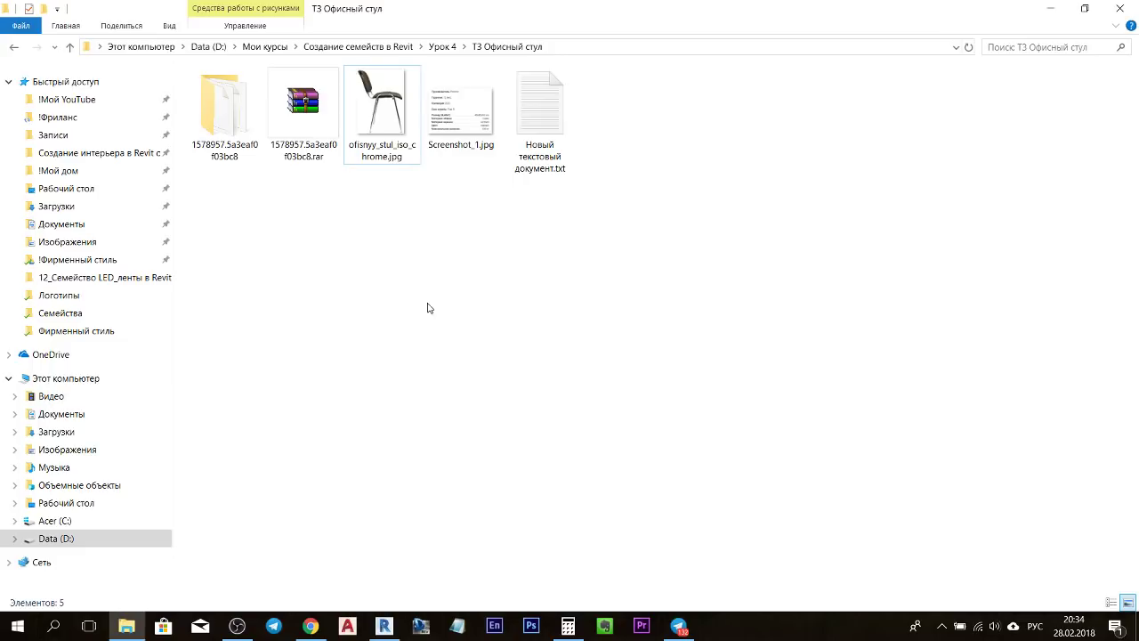
left_click(311, 625)
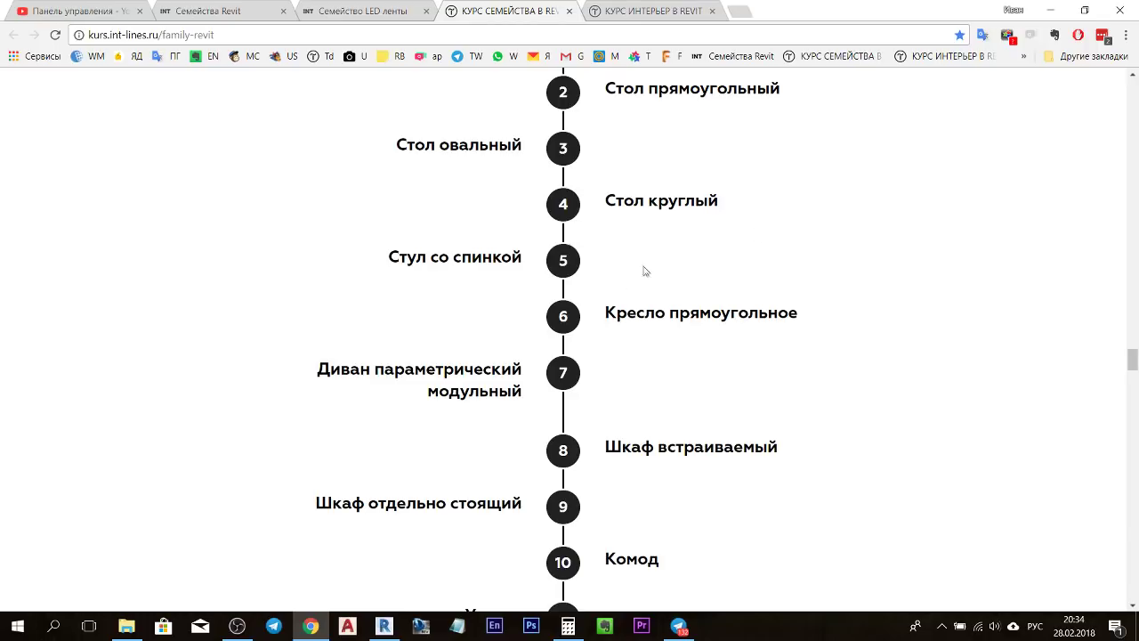
- Go to the КУРС ИНТЕРЬЕР В REVIT tab and scroll to the 'Зачем передовые дизайнеры…' section
scroll(887, 331, "up", 1)
scroll(887, 331, "up", 2)
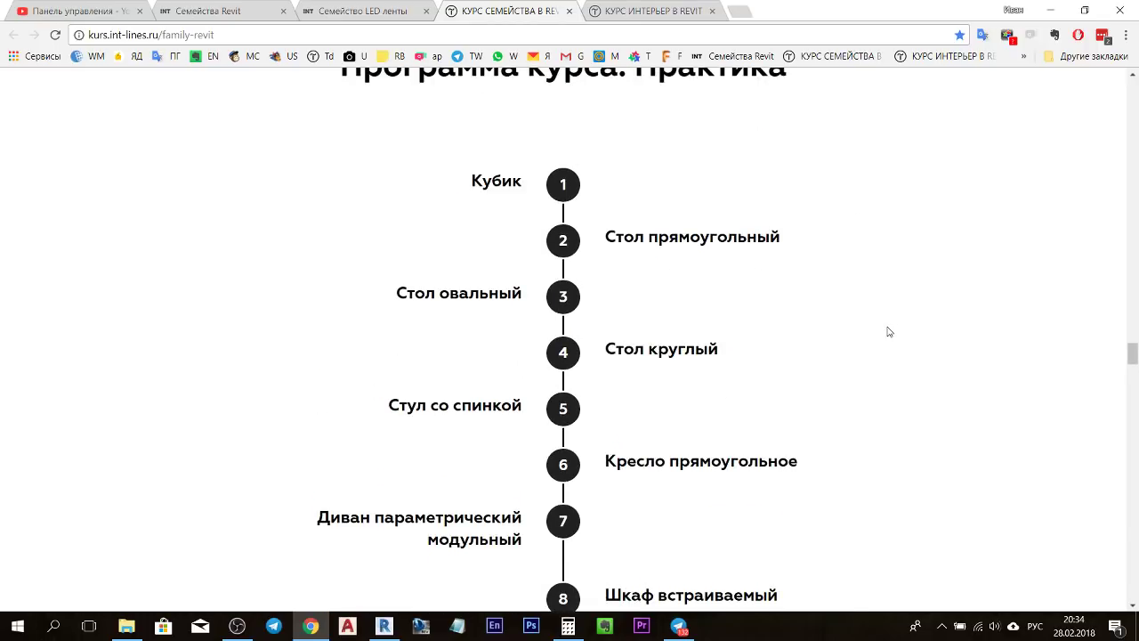
scroll(887, 331, "down", 2)
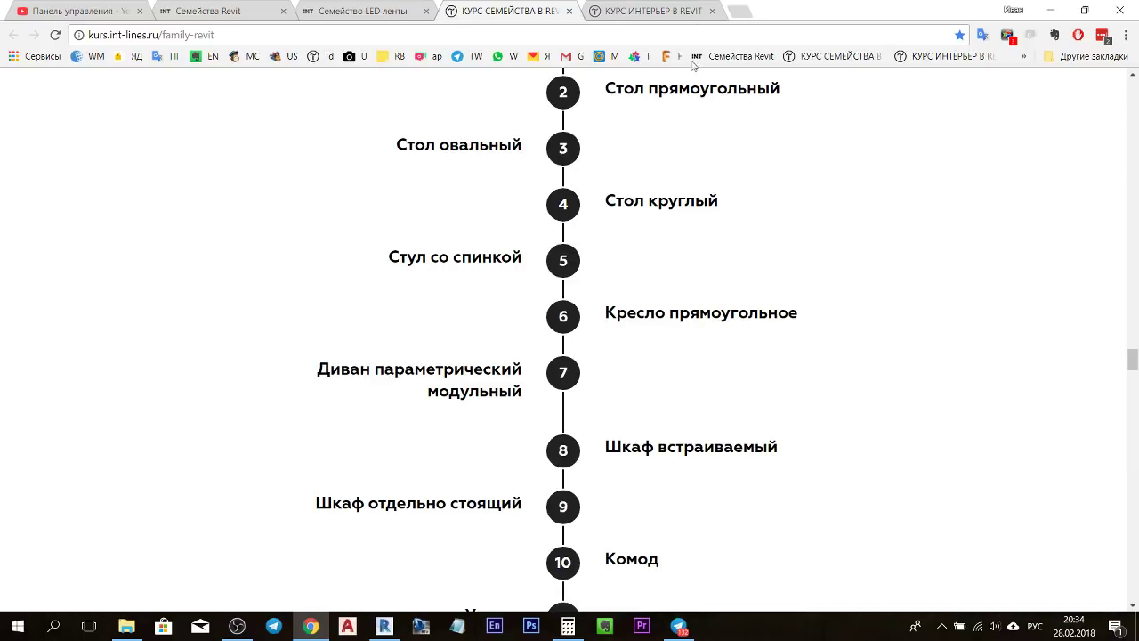
left_click(679, 8)
scroll(615, 159, "down", 1)
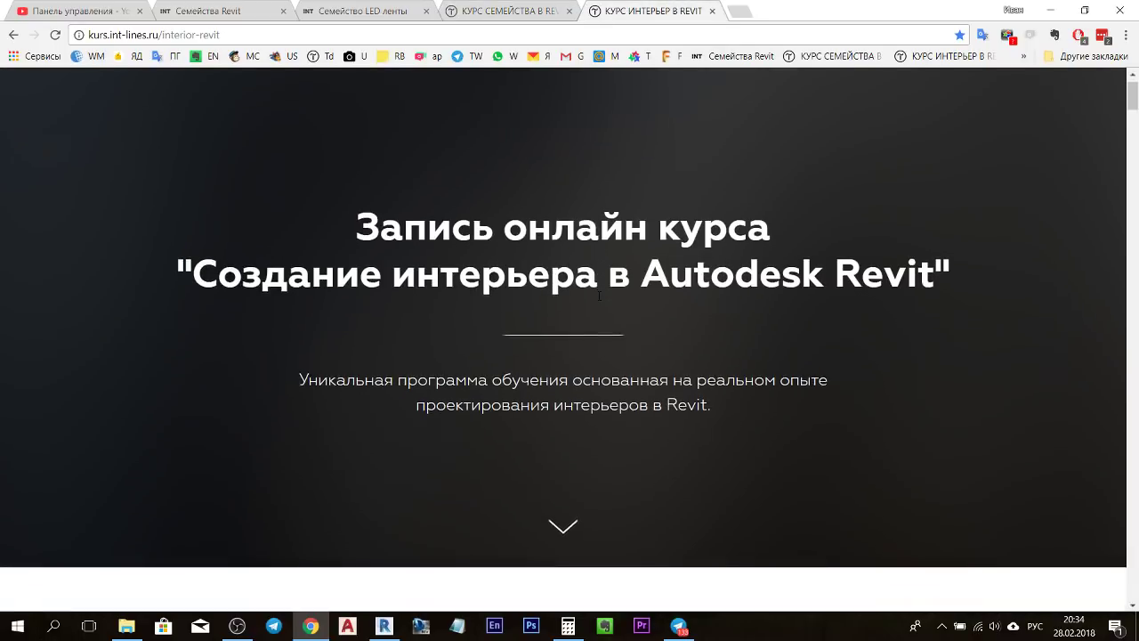
scroll(600, 300, "down", 4)
scroll(599, 302, "down", 3)
scroll(600, 302, "down", 3)
scroll(599, 299, "down", 2)
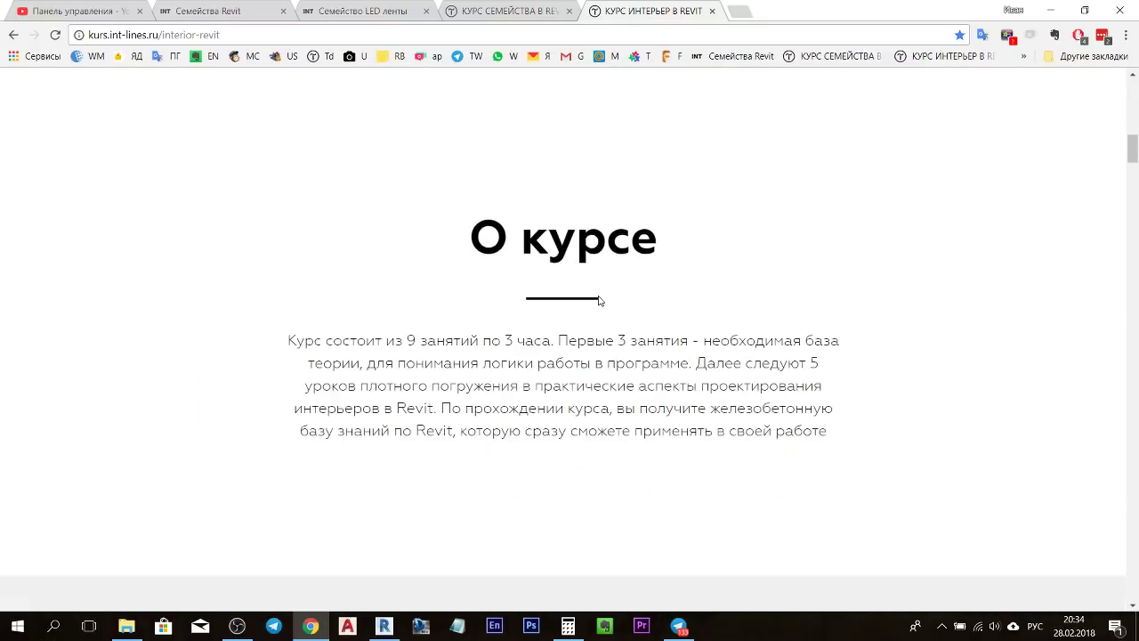
scroll(600, 297, "down", 3)
scroll(603, 299, "down", 1)
scroll(603, 299, "down", 3)
scroll(604, 299, "down", 3)
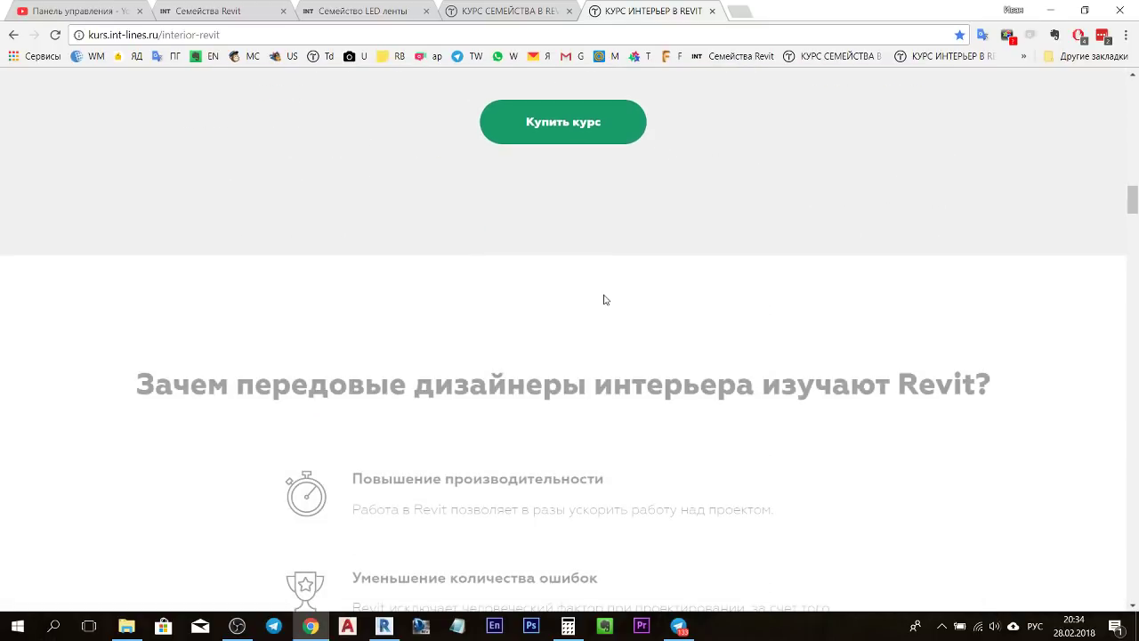
scroll(604, 299, "down", 3)
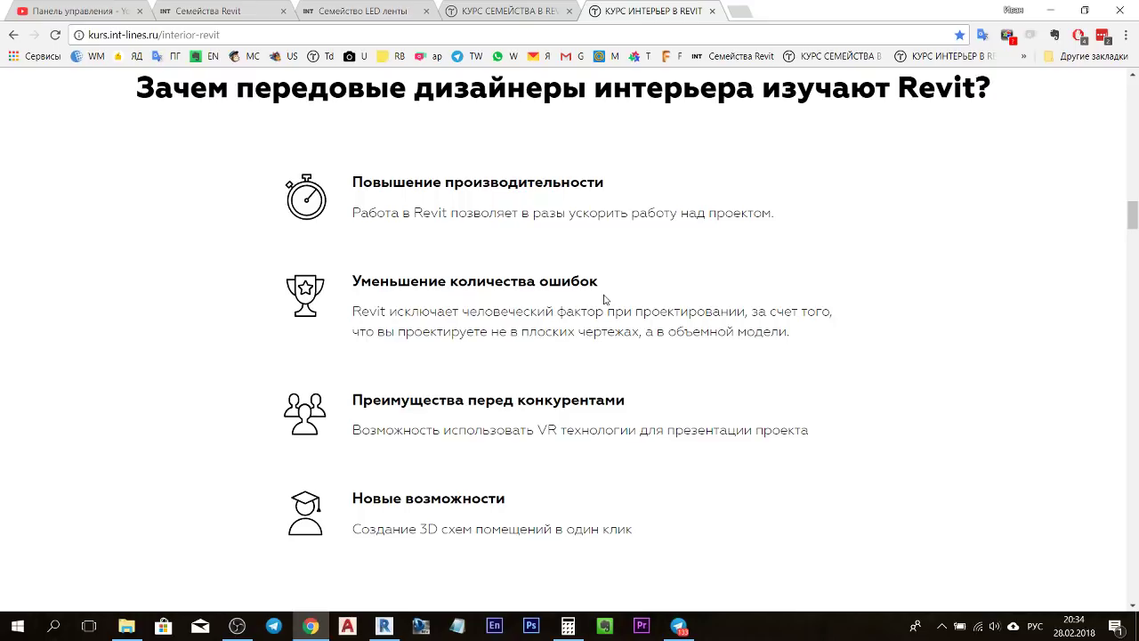
scroll(613, 287, "down", 2)
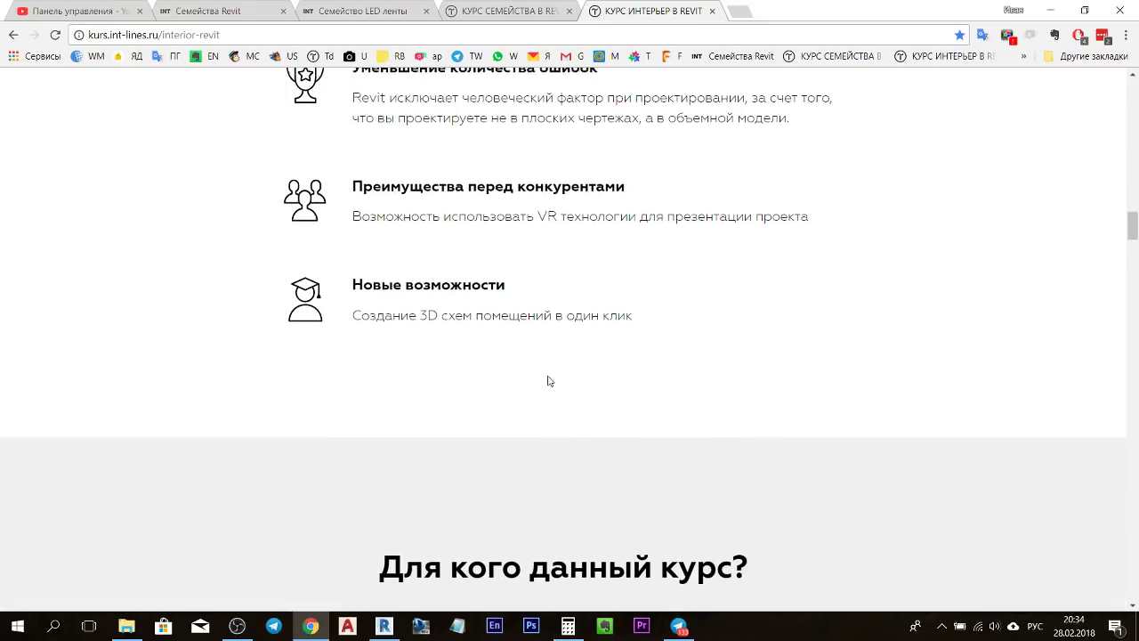
scroll(547, 381, "up", 2)
mouse_move(637, 456)
left_mouse_down()
mouse_move(291, 296)
mouse_move(324, 255)
left_mouse_up()
scroll(291, 296, "up", 1)
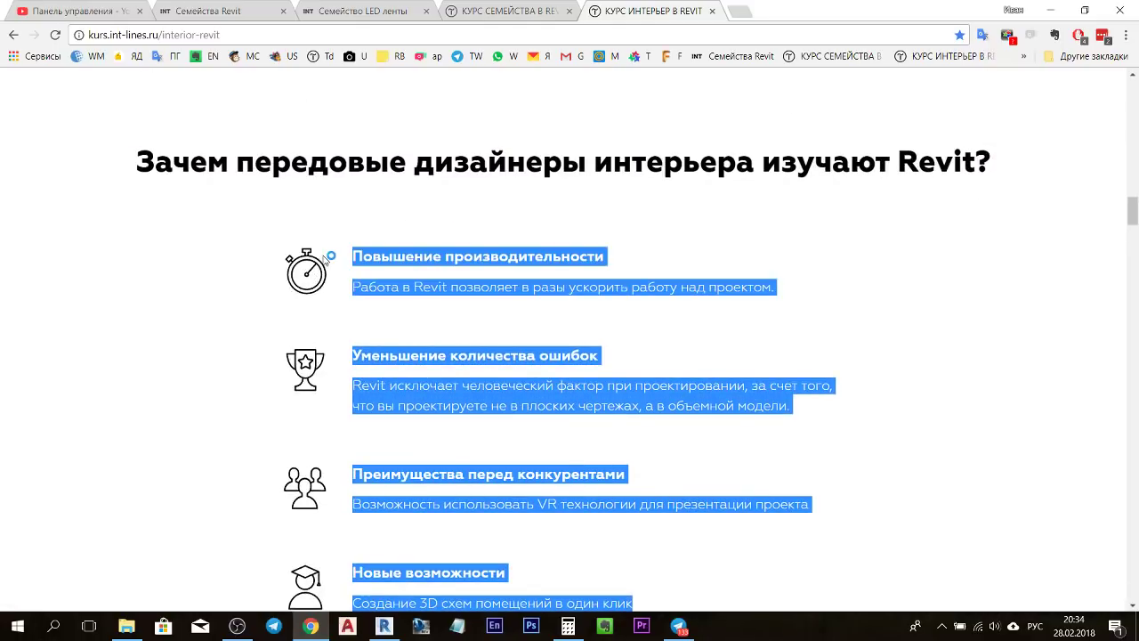
left_click(596, 236)
scroll(596, 236, "down", 1)
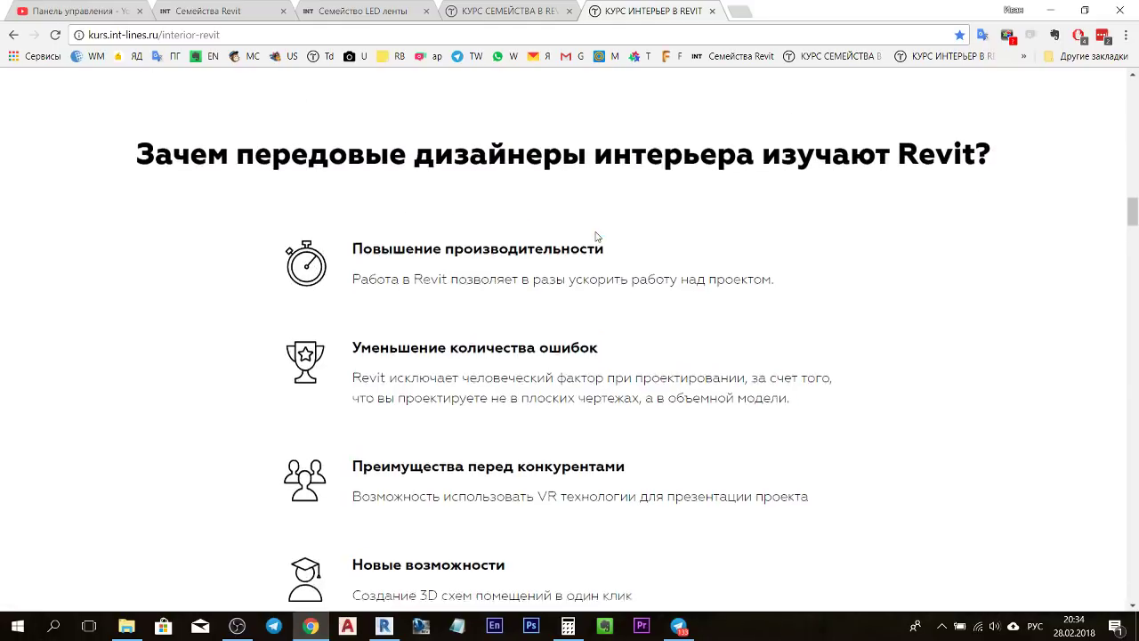
scroll(596, 236, "down", 3)
scroll(596, 236, "down", 3)
scroll(596, 236, "down", 4)
scroll(596, 236, "down", 3)
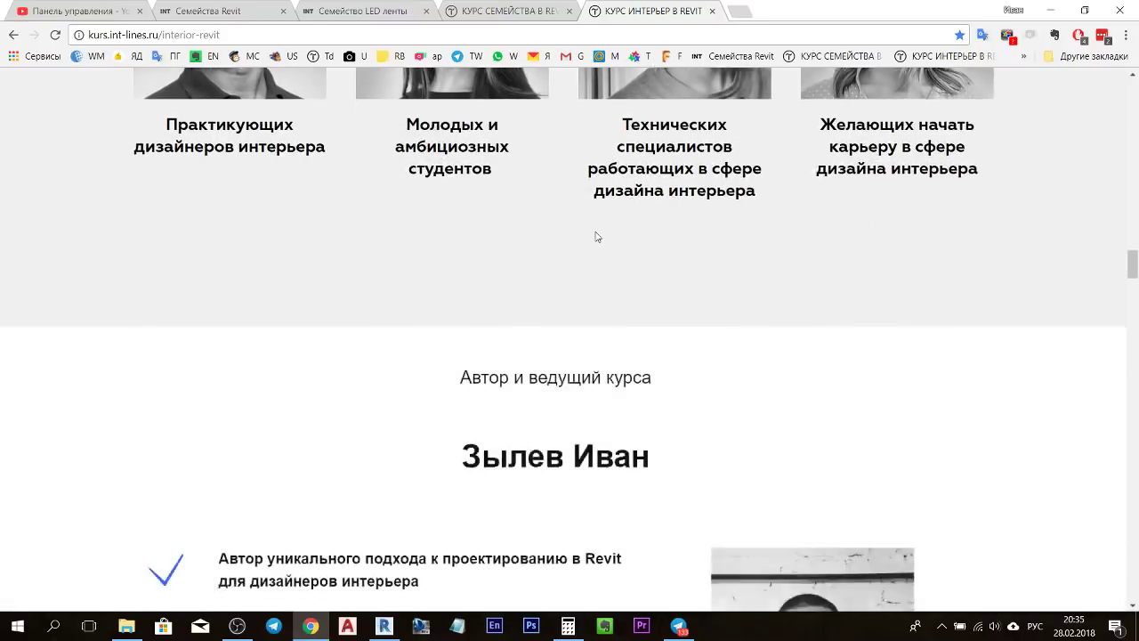
scroll(596, 236, "down", 2)
scroll(597, 236, "down", 2)
scroll(596, 235, "down", 3)
scroll(596, 236, "down", 2)
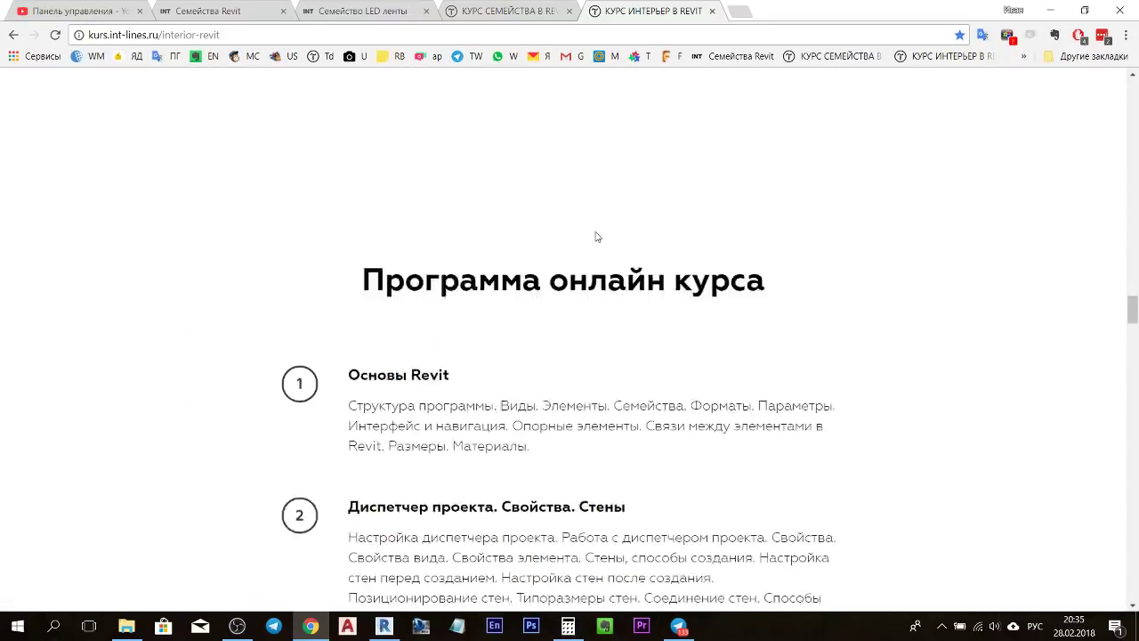
scroll(596, 236, "down", 2)
scroll(596, 233, "down", 2)
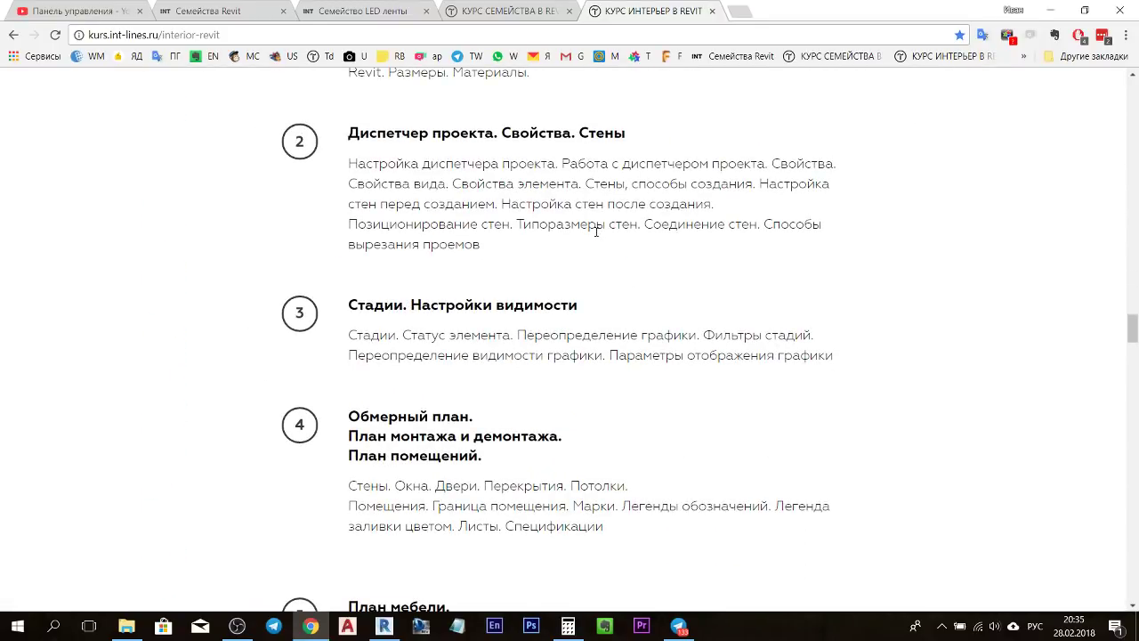
scroll(596, 231, "down", 2)
scroll(597, 231, "down", 1)
scroll(596, 231, "down", 3)
scroll(597, 232, "down", 2)
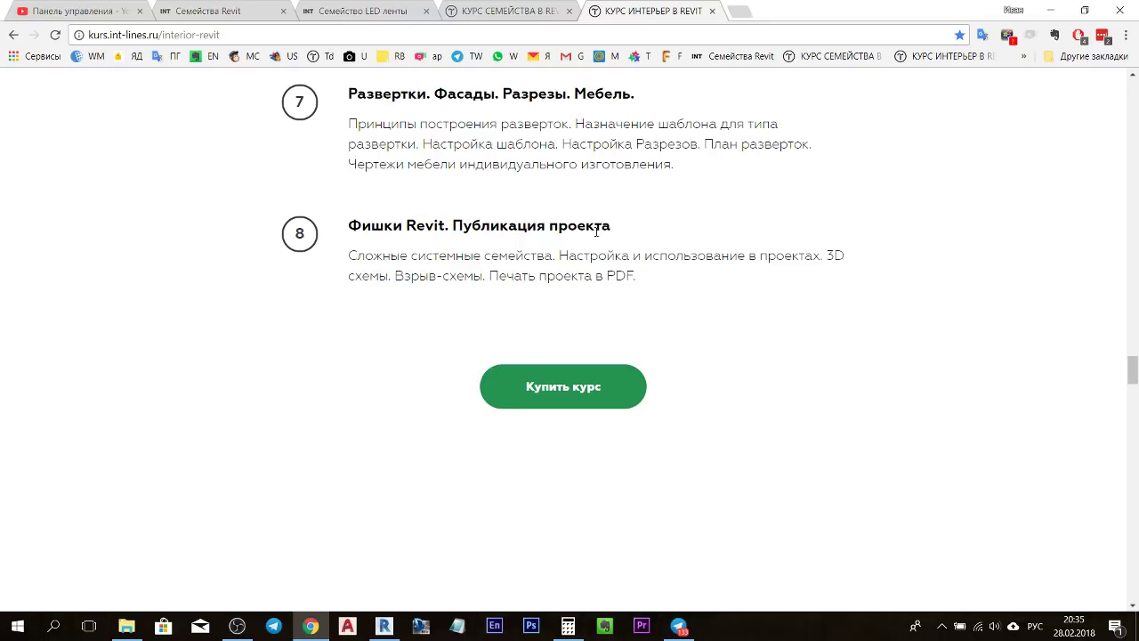
scroll(596, 230, "down", 3)
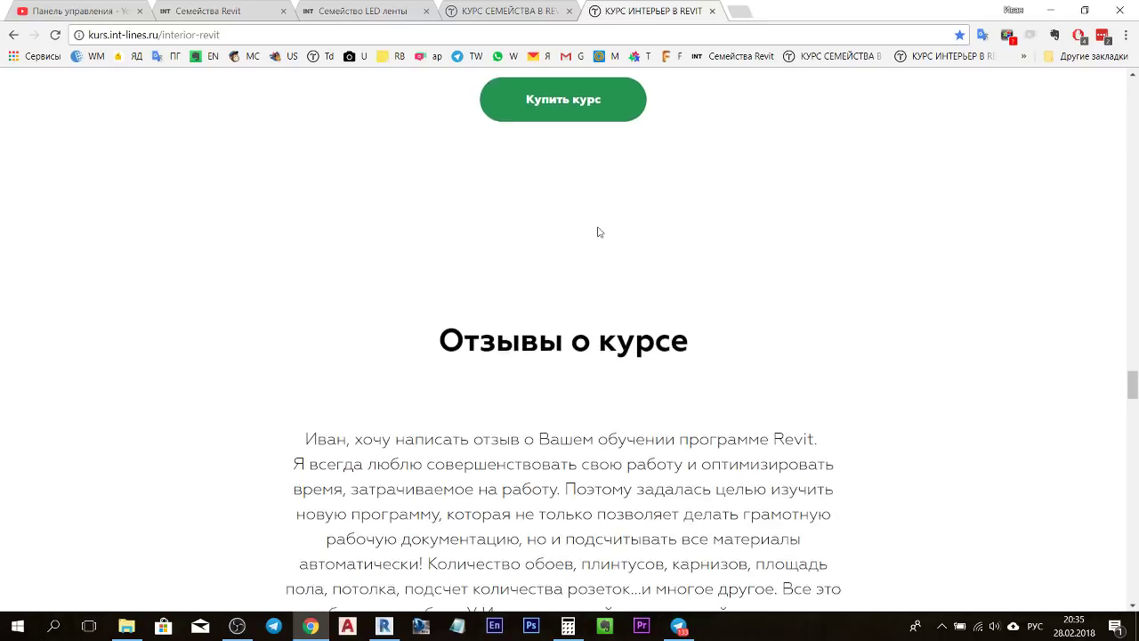
scroll(598, 229, "down", 2)
scroll(598, 228, "down", 4)
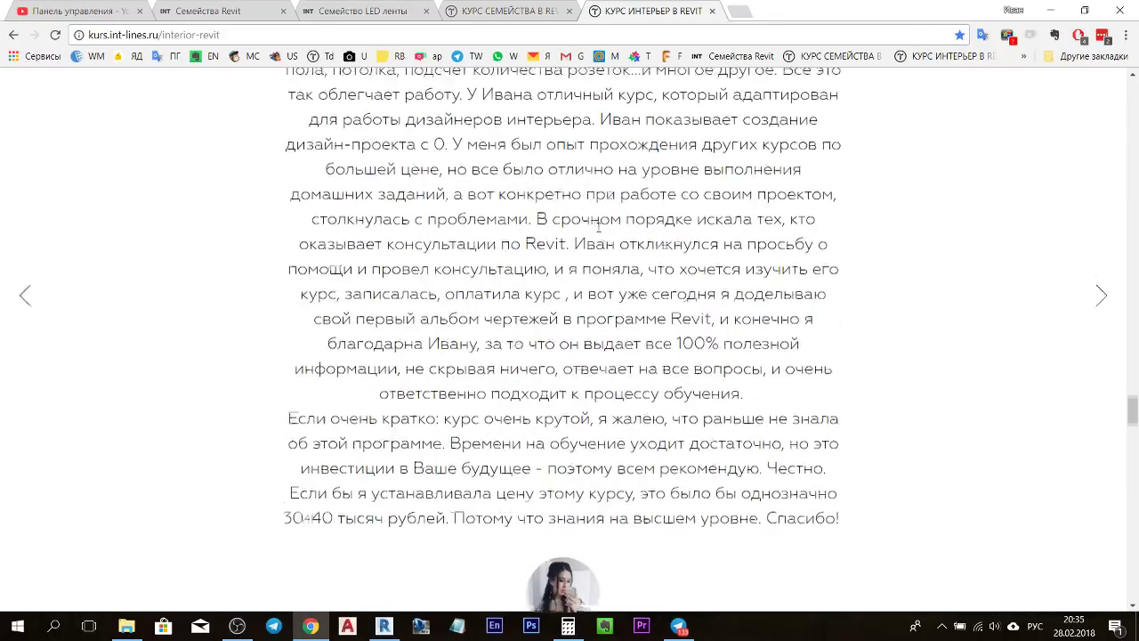
scroll(598, 230, "down", 4)
scroll(598, 230, "down", 3)
scroll(598, 231, "down", 4)
scroll(599, 232, "down", 1)
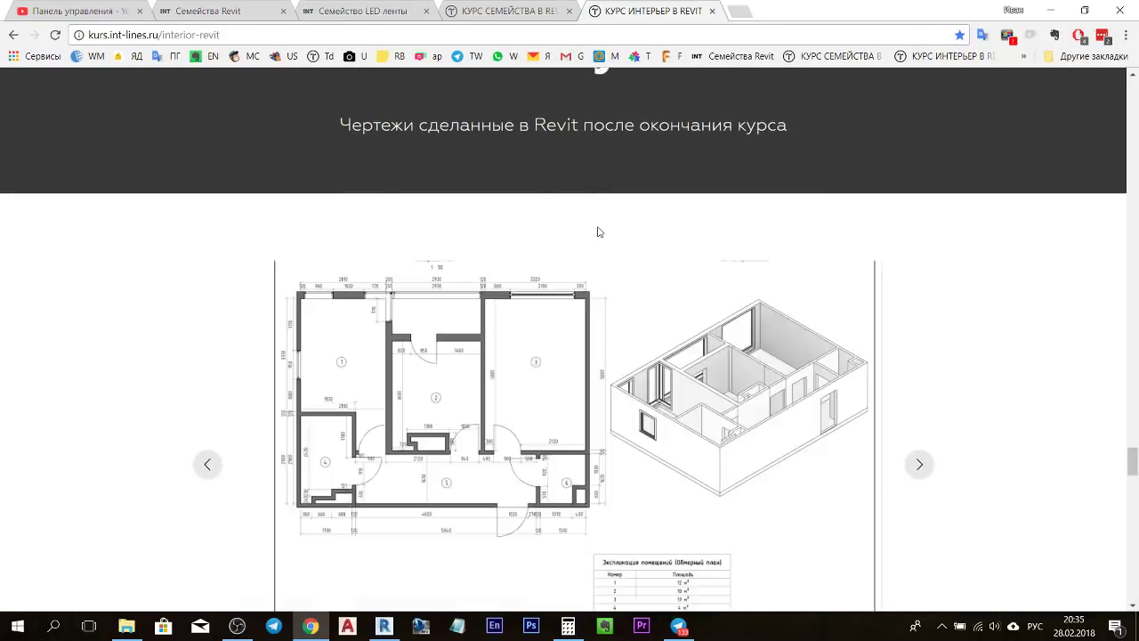
scroll(598, 232, "down", 5)
scroll(598, 232, "down", 3)
scroll(598, 231, "down", 4)
scroll(598, 228, "down", 3)
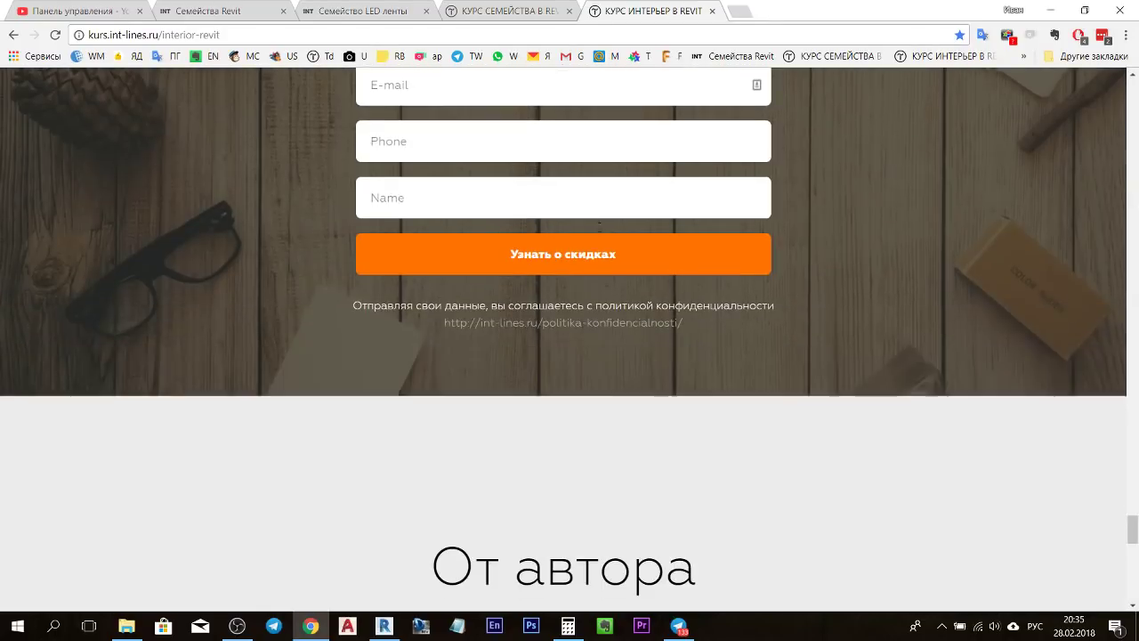
scroll(598, 228, "down", 4)
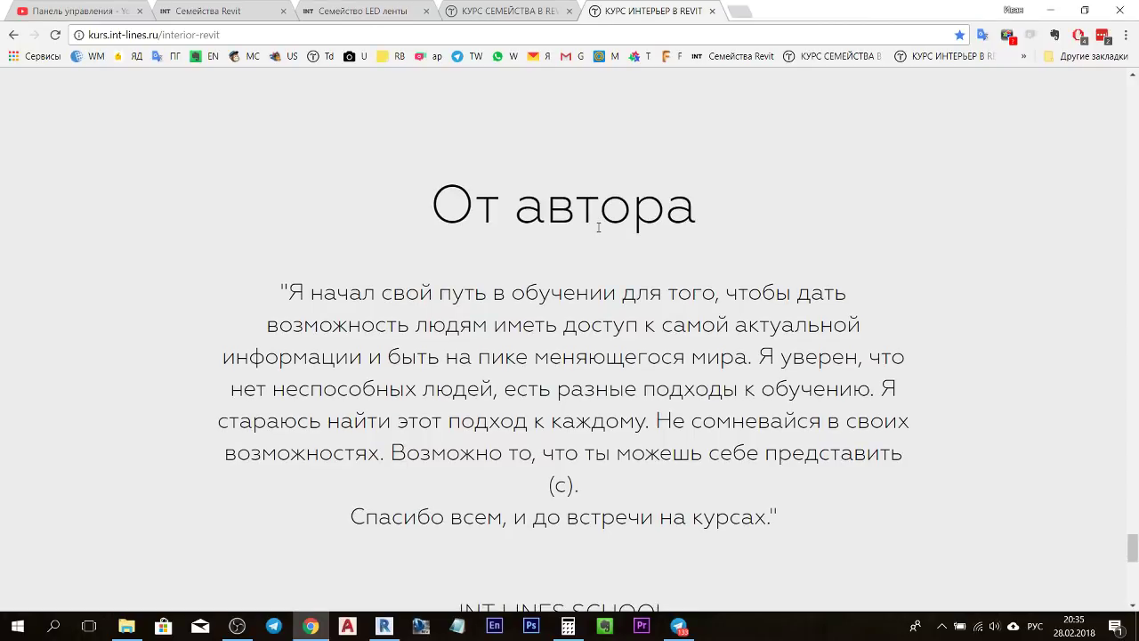